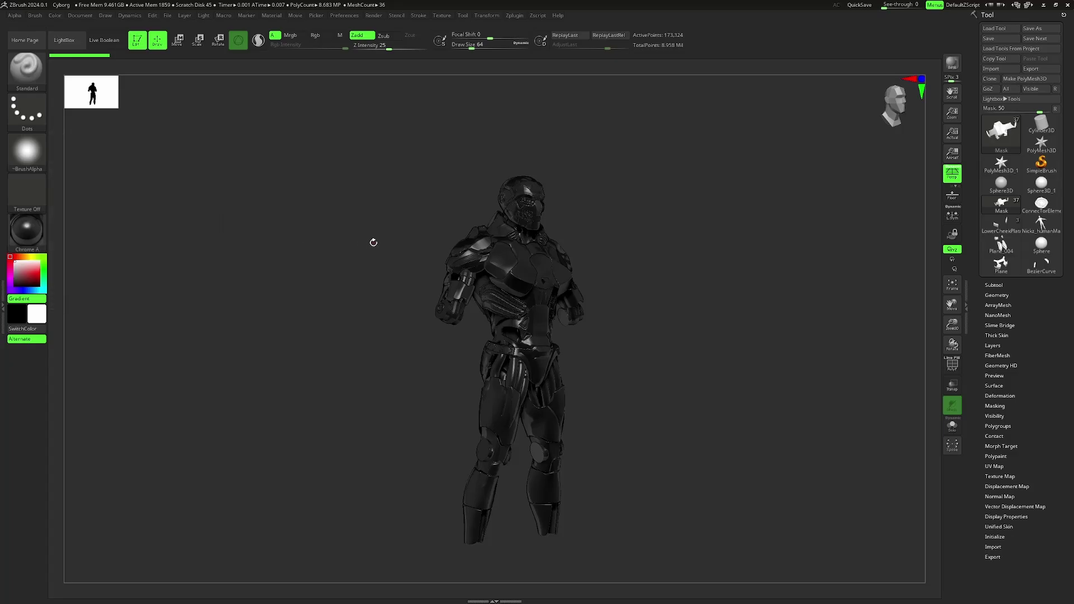
# Examine the finished cyborg armour model from several angles, including a close look at the head and chest
pyautogui.moveTo(664, 269); pyautogui.dragTo(659, 273)
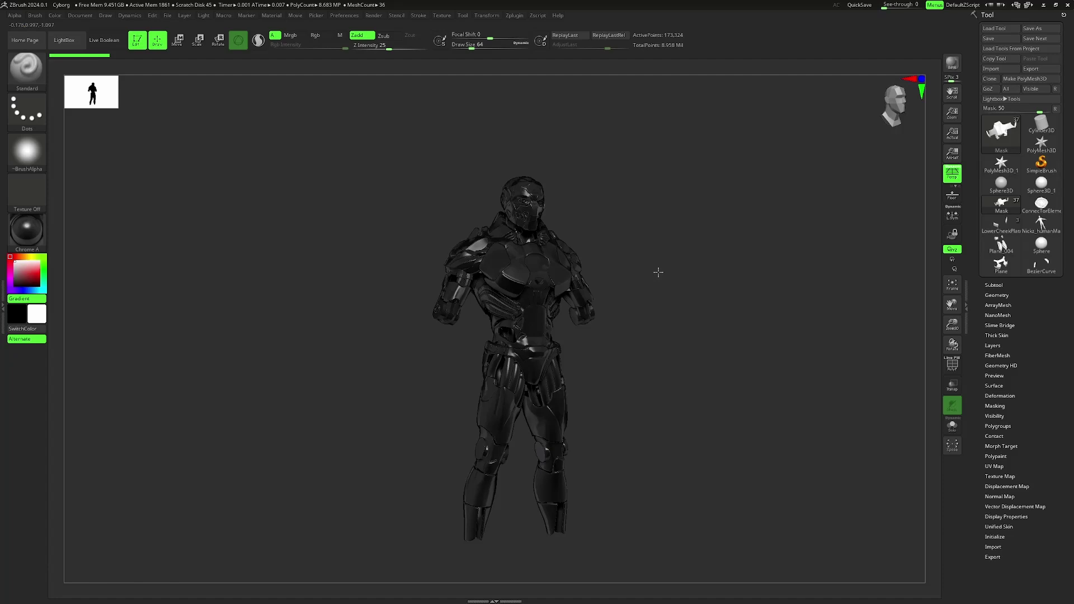
pyautogui.moveTo(658, 273); pyautogui.dragTo(750, 320)
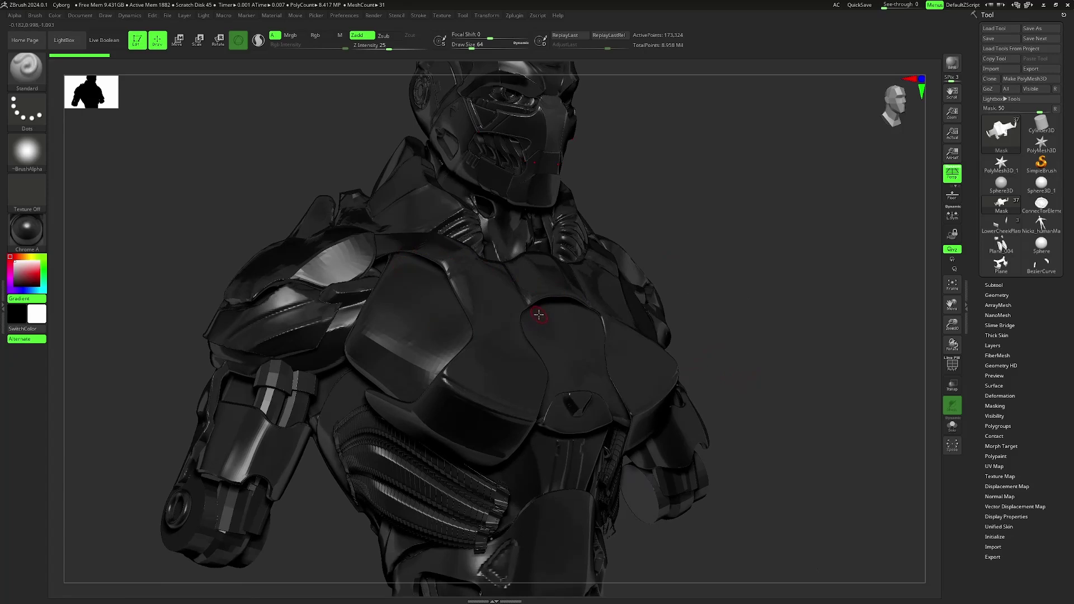
pyautogui.moveTo(770, 300); pyautogui.dragTo(762, 302)
pyautogui.press('f')
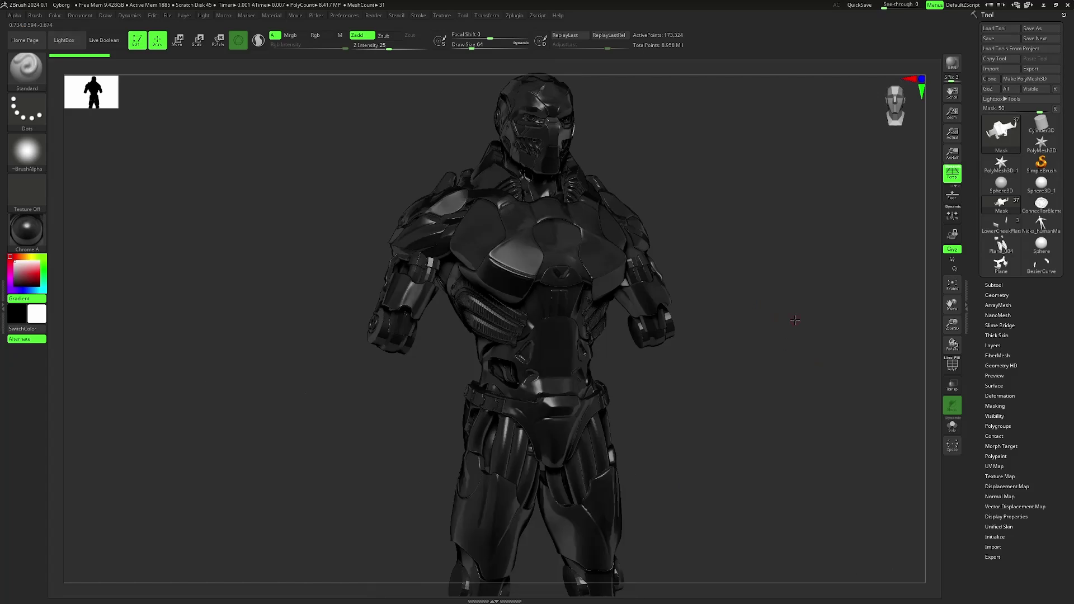
pyautogui.moveTo(795, 357)
pyautogui.mouseDown()
pyautogui.moveTo(808, 379)
pyautogui.moveTo(810, 363)
pyautogui.moveTo(798, 363)
pyautogui.mouseUp()
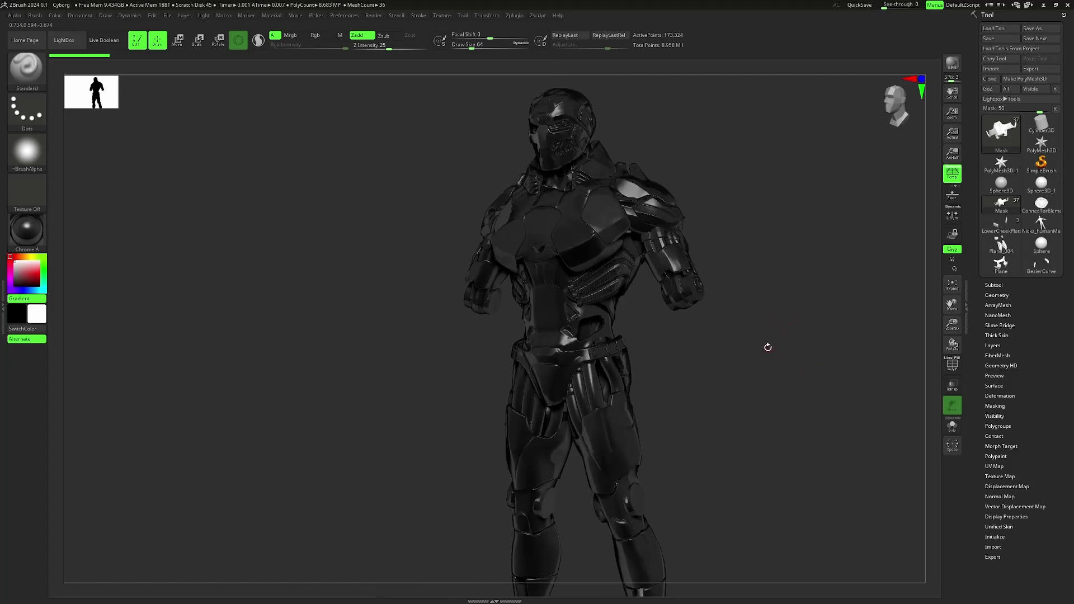
pyautogui.moveTo(762, 347); pyautogui.dragTo(792, 352)
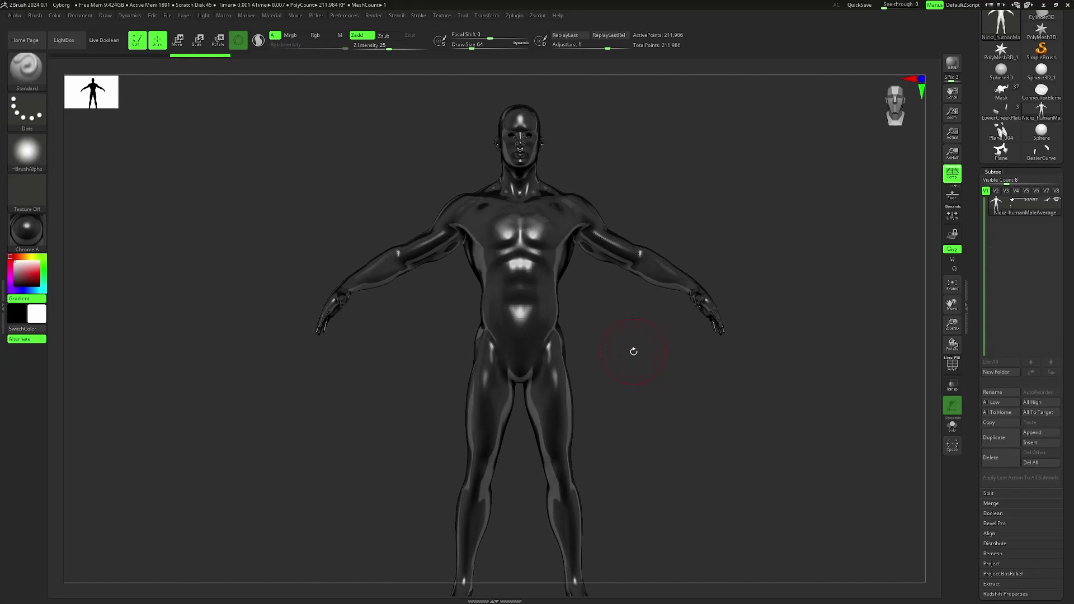
# Apply the MatCap Gray material to the male base body
pyautogui.click(26, 230)
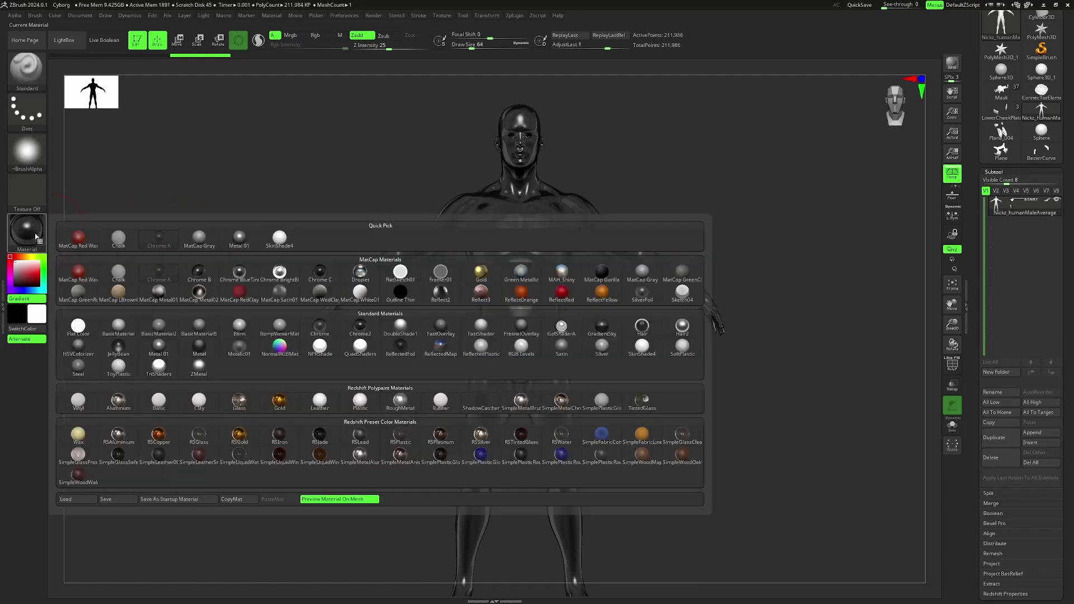
pyautogui.click(200, 243)
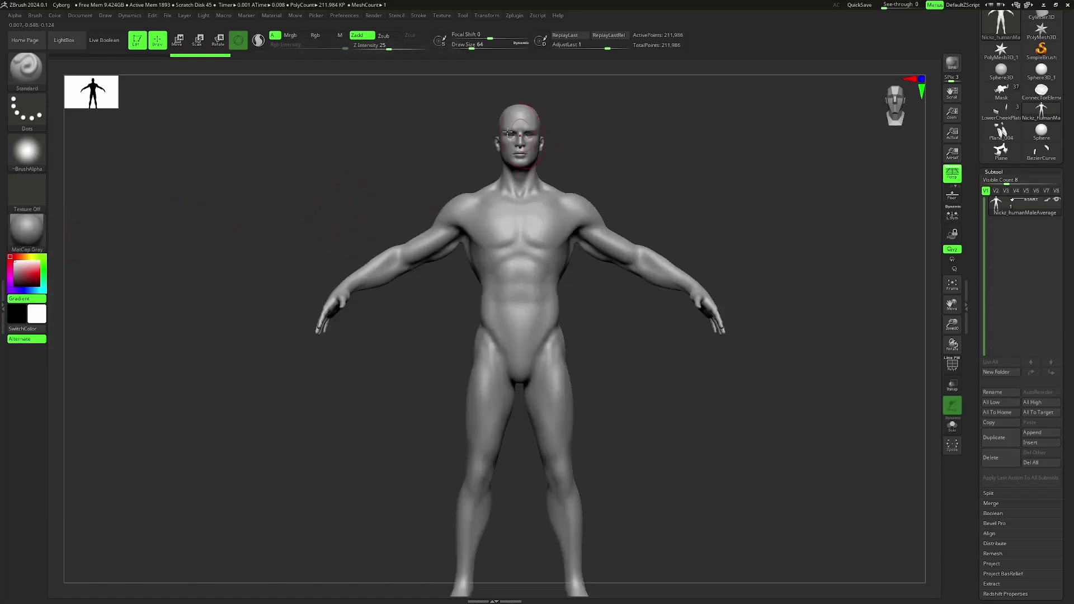
pyautogui.moveTo(653, 187); pyautogui.dragTo(664, 190)
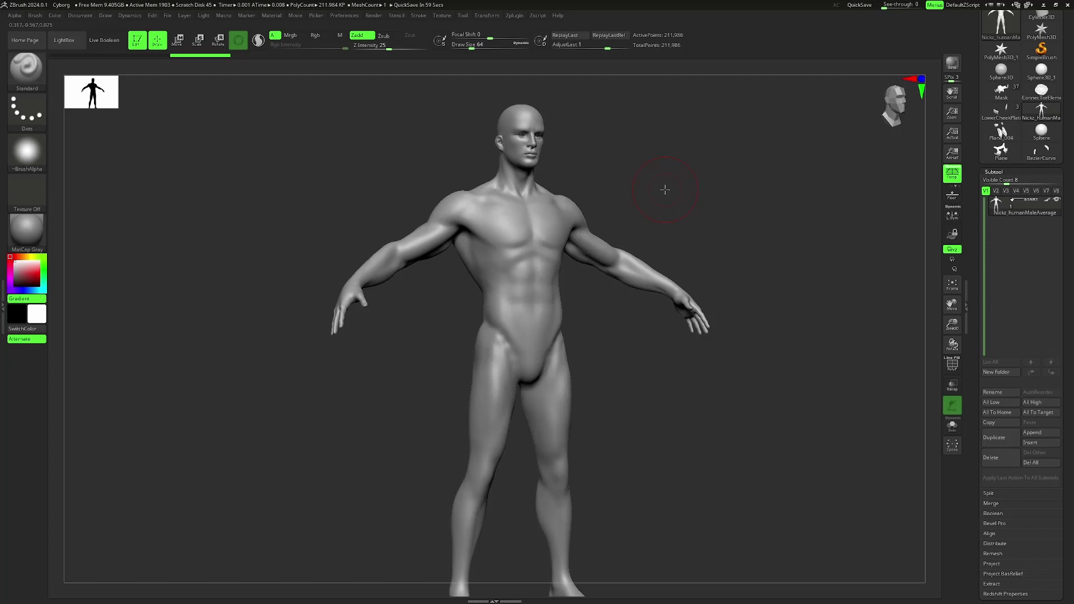
pyautogui.moveTo(656, 216); pyautogui.dragTo(681, 213)
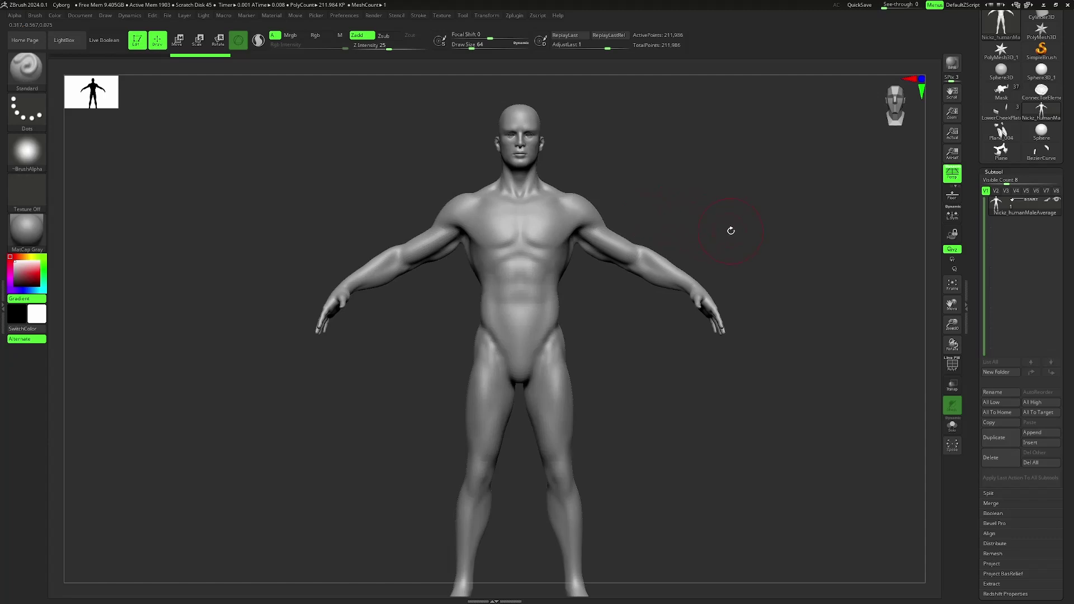
# Isolate the male body's head and restore the visibility of the whole body
pyautogui.moveTo(731, 231); pyautogui.dragTo(704, 225)
pyautogui.keyDown('alt'); pyautogui.moveTo(694, 175); pyautogui.dragTo(691, 207); pyautogui.keyUp('alt')
pyautogui.keyDown('ctrl'); pyautogui.keyDown('shift'); pyautogui.moveTo(443, 99); pyautogui.dragTo(662, 221); pyautogui.keyUp('shift'); pyautogui.keyUp('ctrl')
pyautogui.keyDown('ctrl'); pyautogui.keyDown('shift'); pyautogui.click(663, 221); pyautogui.keyUp('shift'); pyautogui.keyUp('ctrl')
pyautogui.keyDown('alt'); pyautogui.moveTo(705, 398); pyautogui.dragTo(682, 342); pyautogui.keyUp('alt')
pyautogui.keyDown('alt'); pyautogui.moveTo(681, 460); pyautogui.dragTo(662, 436); pyautogui.keyUp('alt')
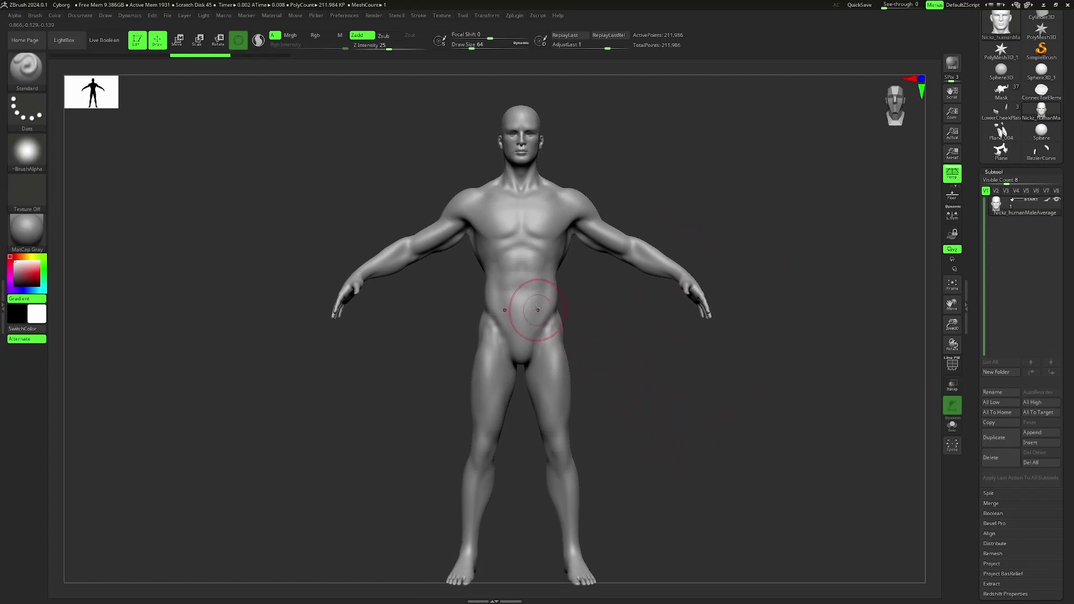
# Reduce the draw size to about 17 and paint a symmetrical mask over the chest from the collarbones to below the pectorals
pyautogui.press('s')
pyautogui.moveTo(536, 307); pyautogui.dragTo(529, 306)
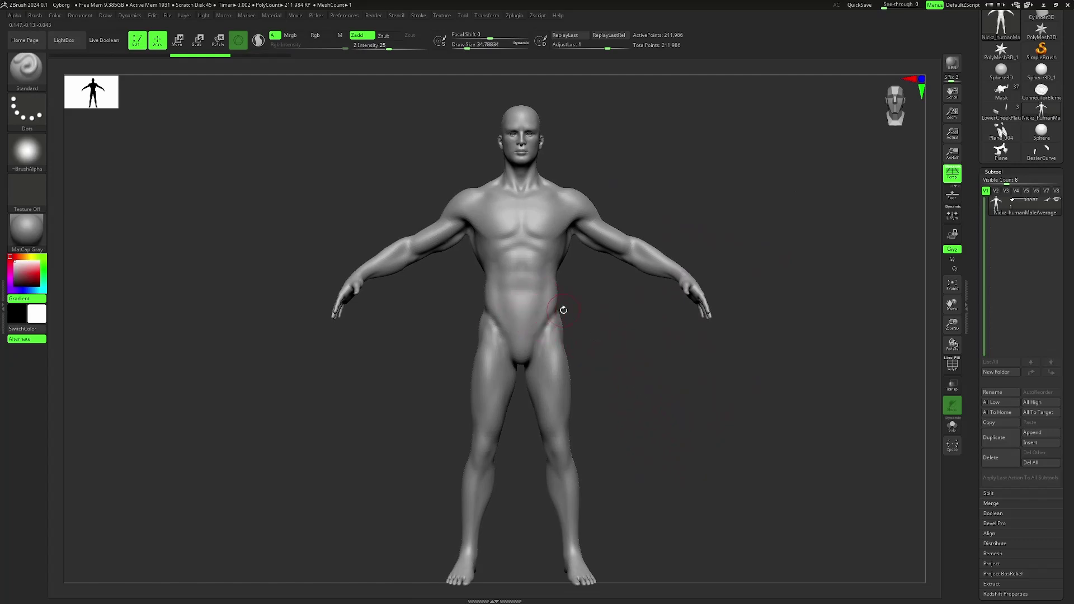
pyautogui.keyDown('alt'); pyautogui.moveTo(615, 340); pyautogui.dragTo(638, 358); pyautogui.keyUp('alt')
pyautogui.keyDown('alt'); pyautogui.moveTo(705, 202); pyautogui.dragTo(696, 222); pyautogui.keyUp('alt')
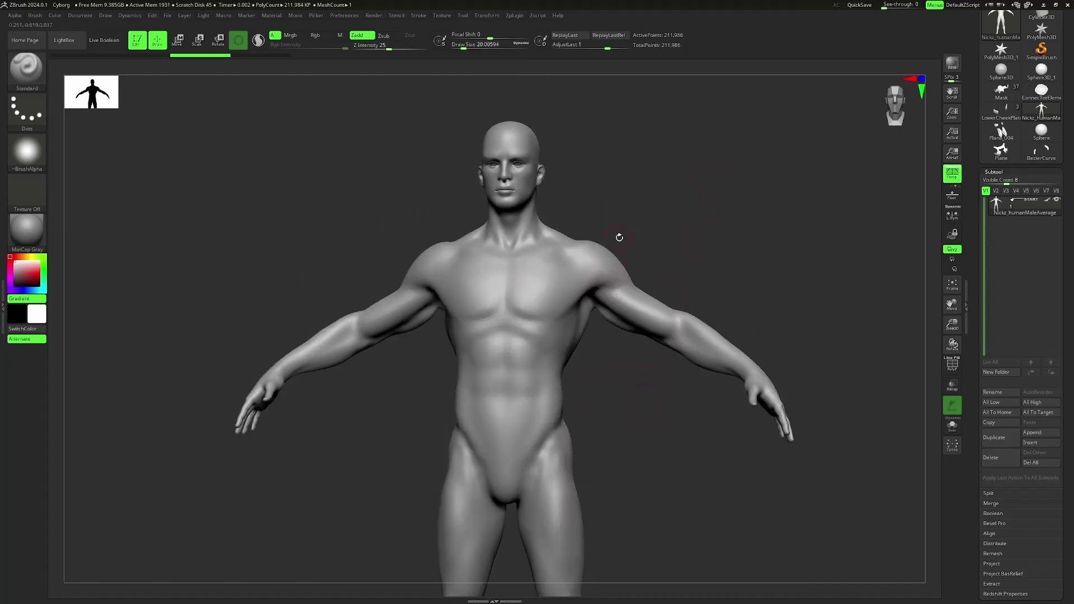
pyautogui.keyDown('ctrl'); pyautogui.click(541, 297); pyautogui.keyUp('ctrl')
pyautogui.moveTo(540, 297)
pyautogui.keyDown('ctrl'); pyautogui.mouseDown()
pyautogui.moveTo(518, 283)
pyautogui.moveTo(447, 290)
pyautogui.mouseUp(); pyautogui.keyUp('ctrl')
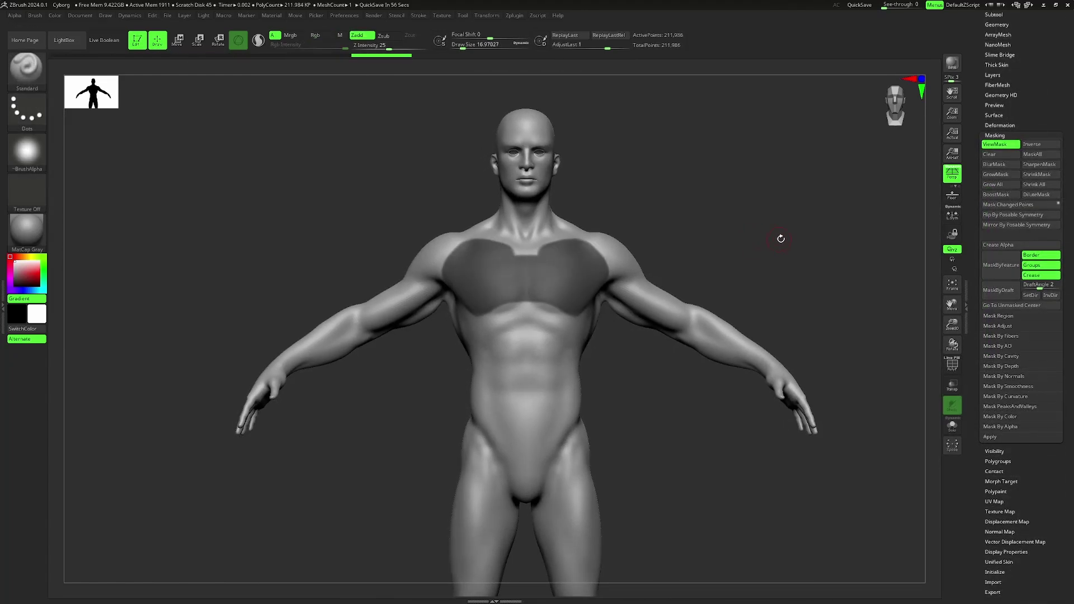
pyautogui.keyDown('alt'); pyautogui.moveTo(781, 238); pyautogui.dragTo(773, 274); pyautogui.keyUp('alt')
pyautogui.keyDown('alt'); pyautogui.moveTo(748, 218); pyautogui.dragTo(747, 264); pyautogui.keyUp('alt')
pyautogui.keyDown('alt'); pyautogui.moveTo(740, 210); pyautogui.dragTo(756, 217); pyautogui.keyUp('alt')
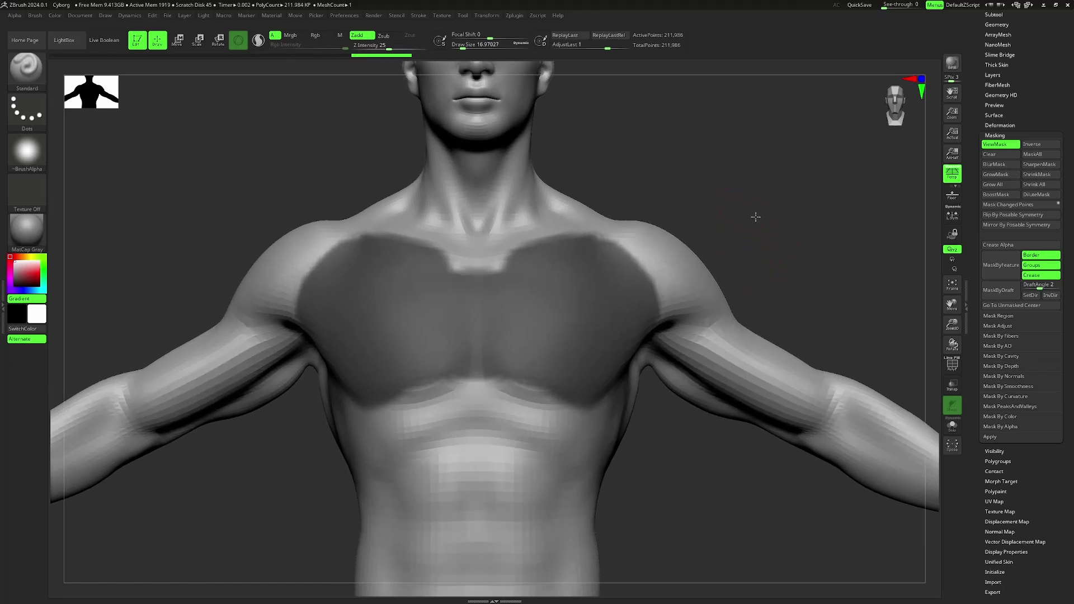
# Smooth the chest mask's border by repeatedly blurring and sharpening the mask until its outline is clean
pyautogui.click(1039, 165)
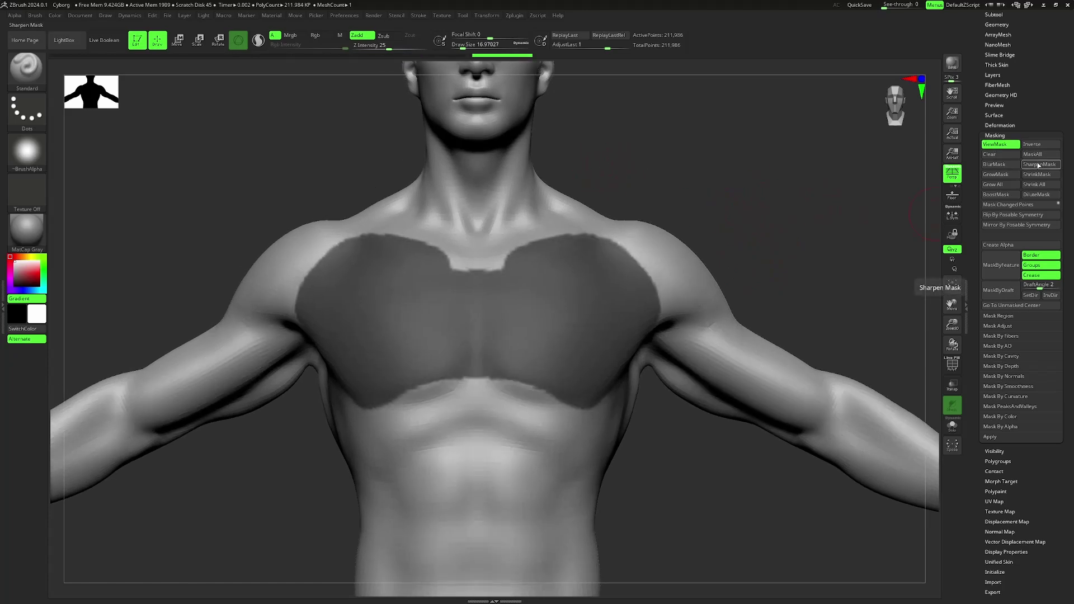
pyautogui.click(1012, 169)
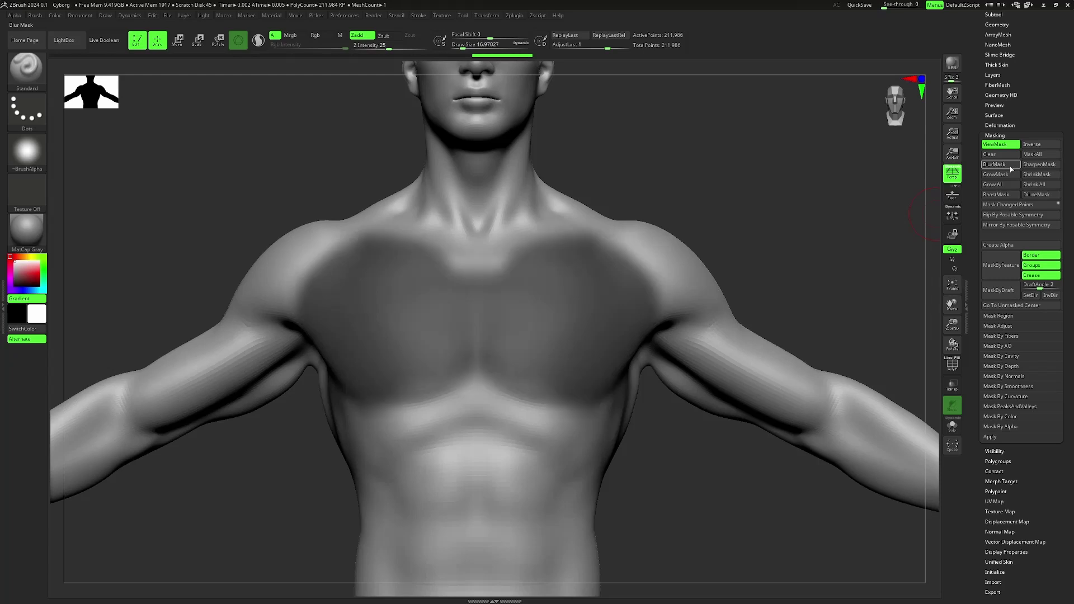
pyautogui.click(1016, 167)
pyautogui.click(1016, 167)
pyautogui.click(1031, 166)
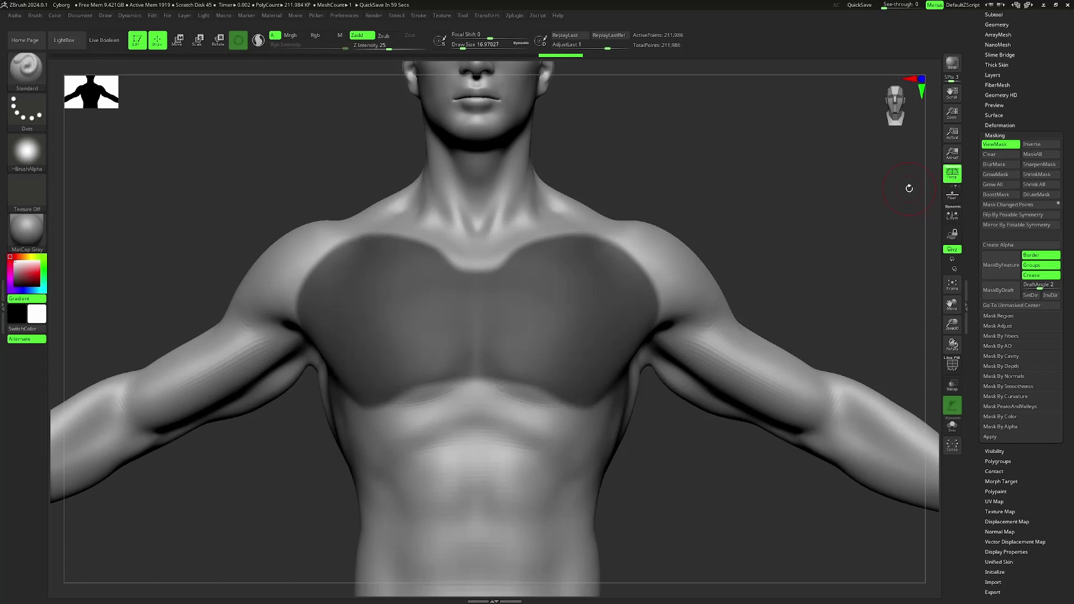
pyautogui.click(1035, 173)
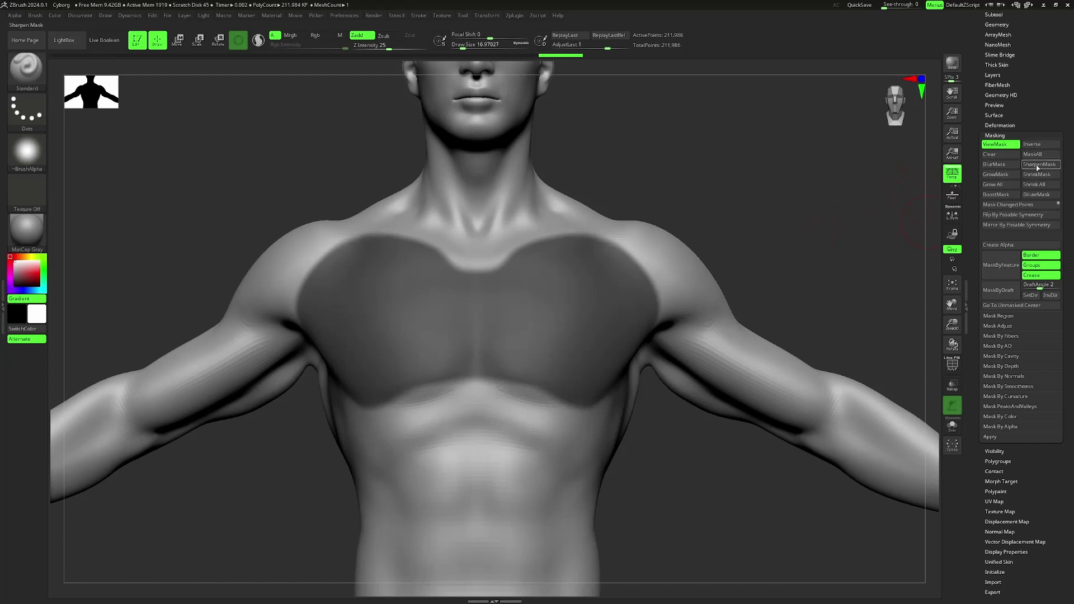
pyautogui.moveTo(797, 236)
pyautogui.mouseDown()
pyautogui.moveTo(823, 223)
pyautogui.moveTo(803, 225)
pyautogui.mouseUp()
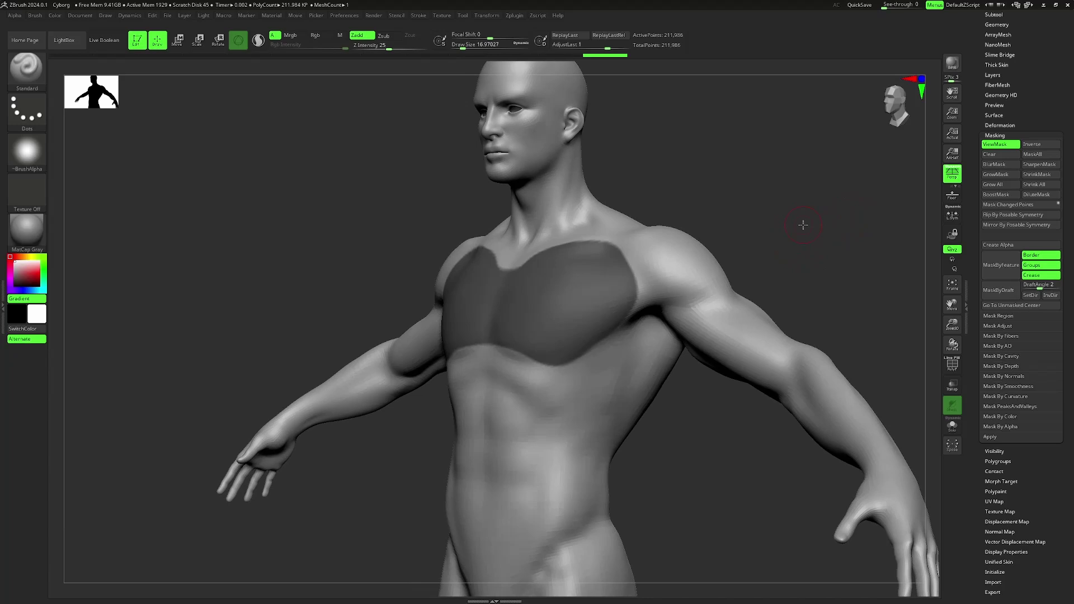
# Open the subtool Extract settings for the masked male body
pyautogui.scroll(3, 1000, 170)
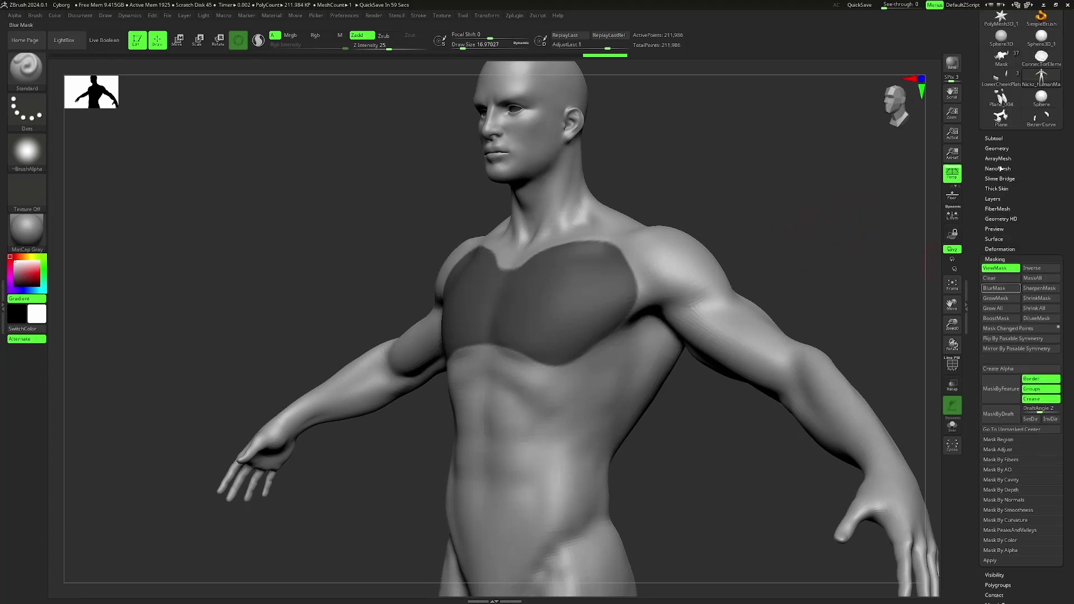
pyautogui.click(994, 138)
pyautogui.moveTo(791, 204)
pyautogui.mouseDown()
pyautogui.moveTo(775, 206)
pyautogui.moveTo(790, 210)
pyautogui.mouseUp()
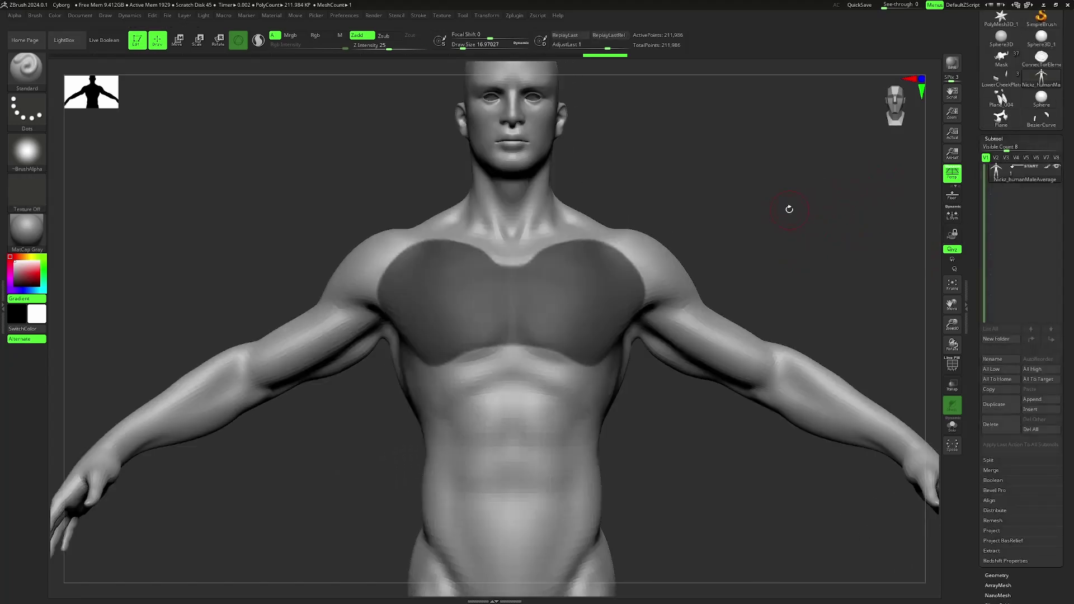
pyautogui.click(993, 552)
pyautogui.moveTo(1012, 438); pyautogui.dragTo(1012, 315)
pyautogui.moveTo(1013, 369); pyautogui.dragTo(1012, 321)
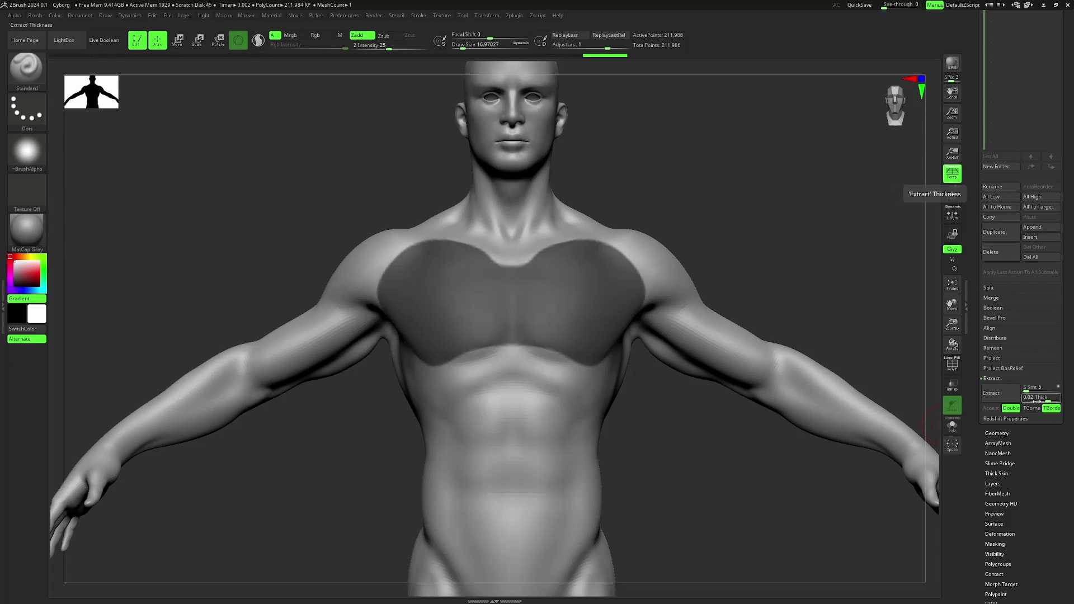
# Preview extracting the masked chest area with a thickness of 0.02 and inspect it from the side
pyautogui.click(992, 394)
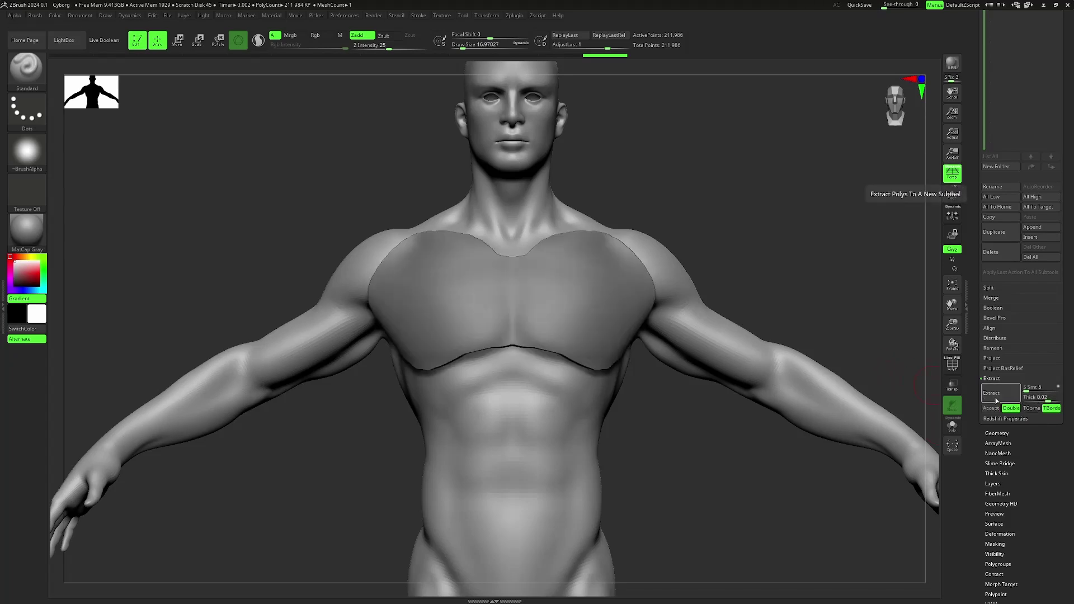
pyautogui.moveTo(829, 281); pyautogui.dragTo(844, 309)
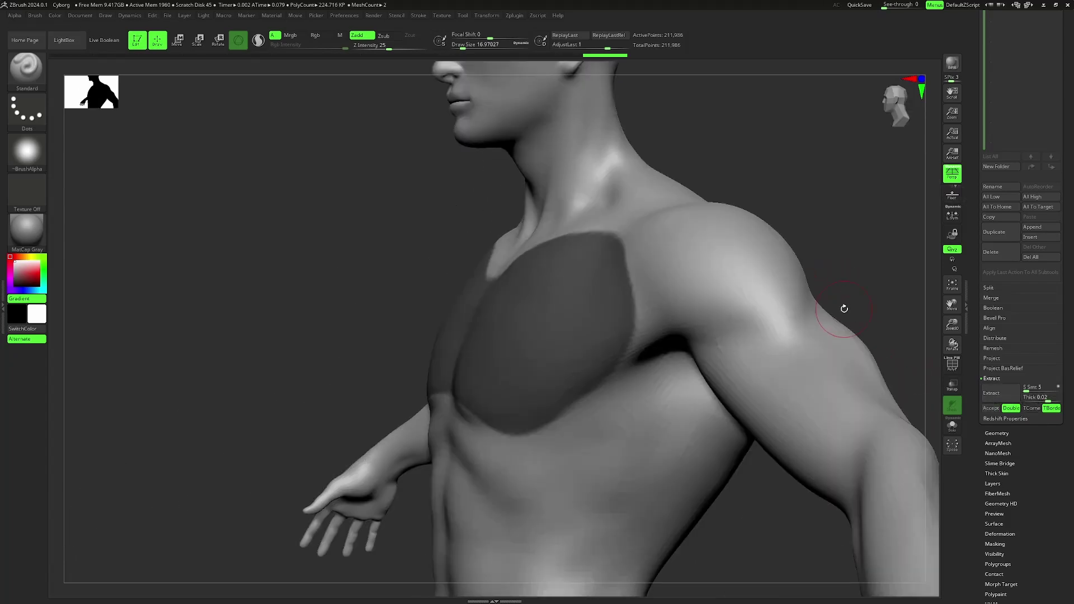
pyautogui.click(991, 387)
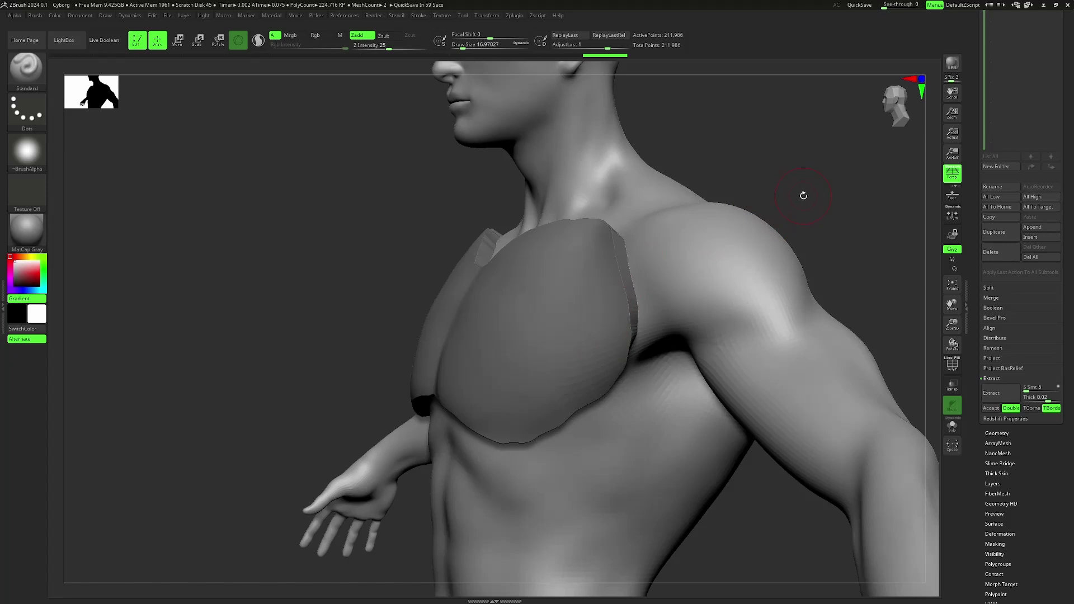
pyautogui.moveTo(808, 194); pyautogui.dragTo(890, 194)
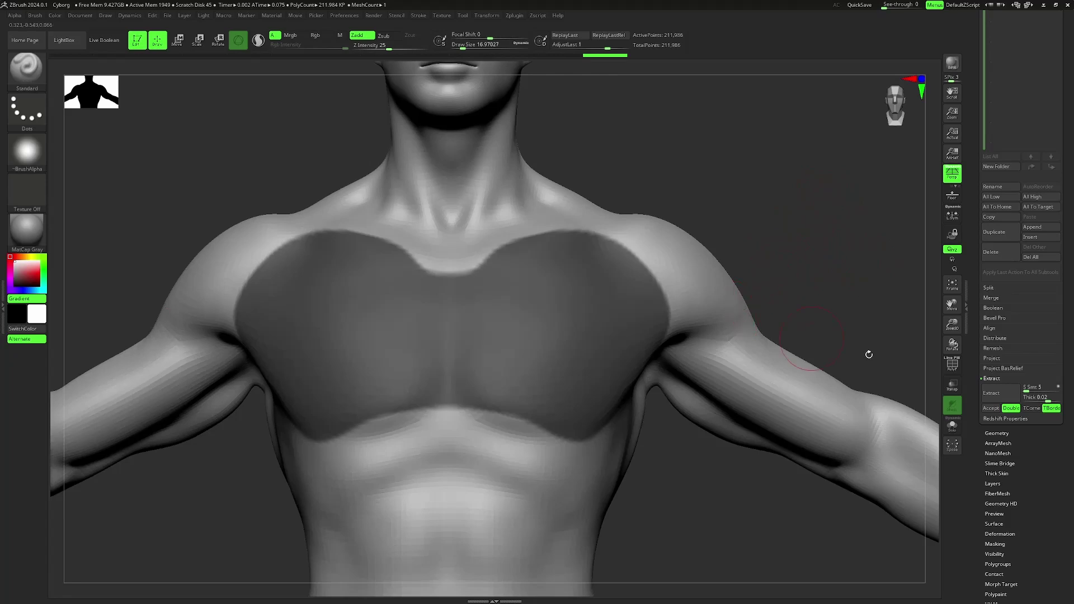
# Extract the masked chest area with a thickness of 0 and accept it as a new subtool
pyautogui.click(1045, 397)
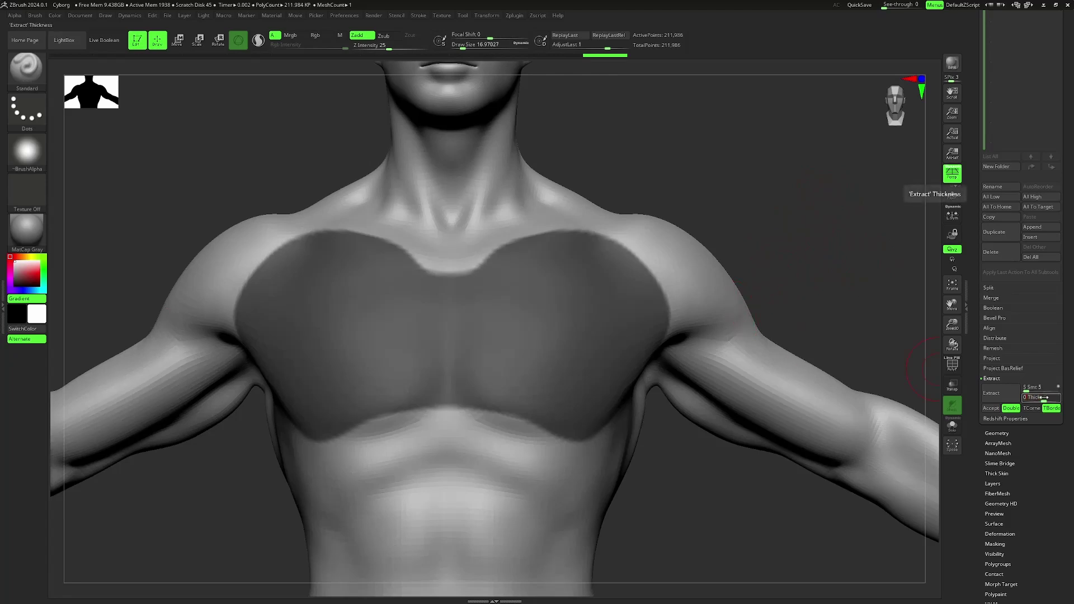
pyautogui.write('0')
pyautogui.press('Return')
pyautogui.click(991, 394)
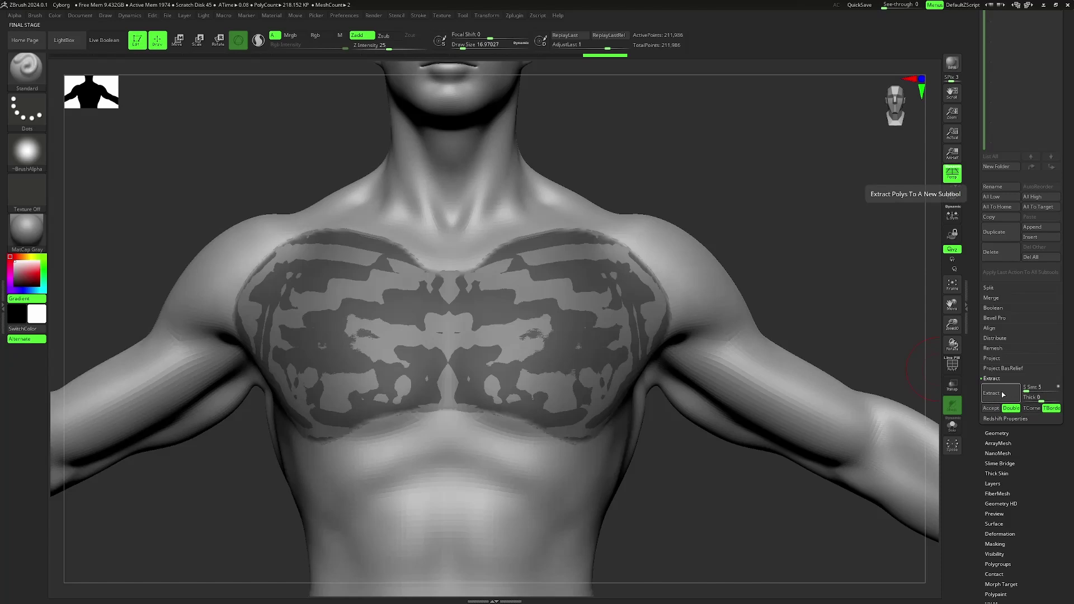
pyautogui.click(991, 408)
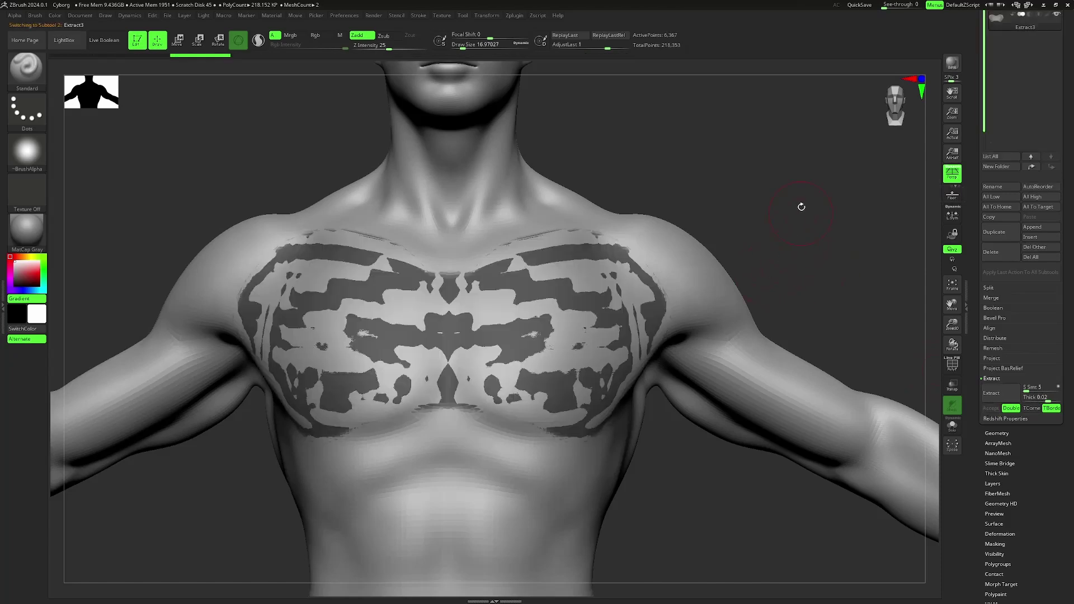
# Clear the mask on the extracted chest piece and hide the male body subtool
pyautogui.keyDown('ctrl'); pyautogui.moveTo(801, 207); pyautogui.dragTo(803, 273); pyautogui.keyUp('ctrl')
pyautogui.moveTo(1066, 90); pyautogui.dragTo(1066, 172)
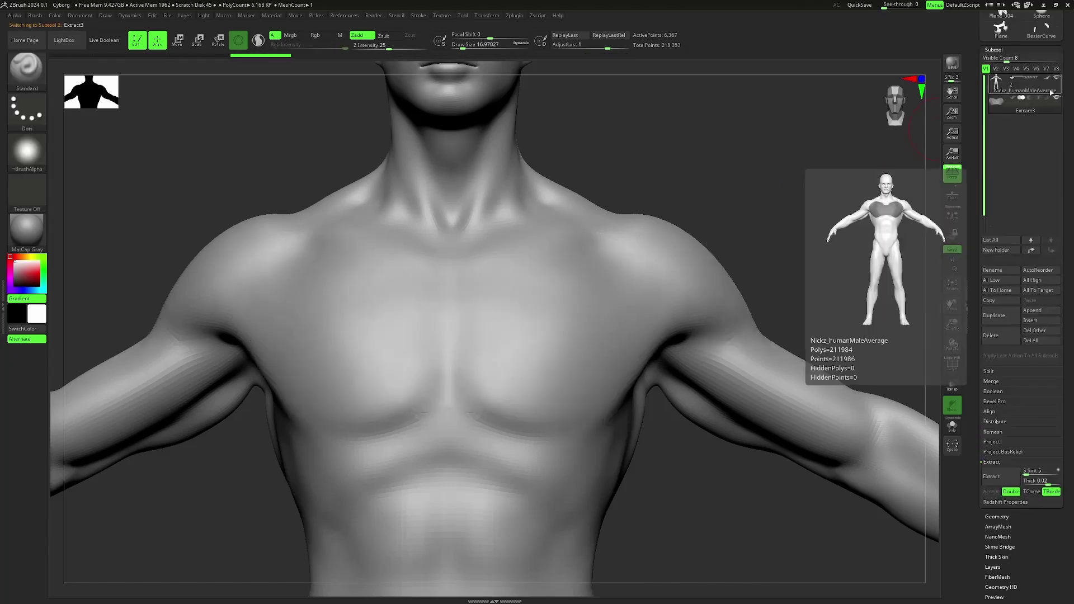
pyautogui.click(1056, 79)
pyautogui.moveTo(794, 214)
pyautogui.mouseDown()
pyautogui.moveTo(748, 319)
pyautogui.moveTo(750, 343)
pyautogui.moveTo(808, 338)
pyautogui.moveTo(805, 367)
pyautogui.mouseUp()
pyautogui.moveTo(804, 413)
pyautogui.keyDown('alt'); pyautogui.mouseDown()
pyautogui.moveTo(840, 403)
pyautogui.moveTo(825, 429)
pyautogui.moveTo(818, 408)
pyautogui.mouseUp(); pyautogui.keyUp('alt')
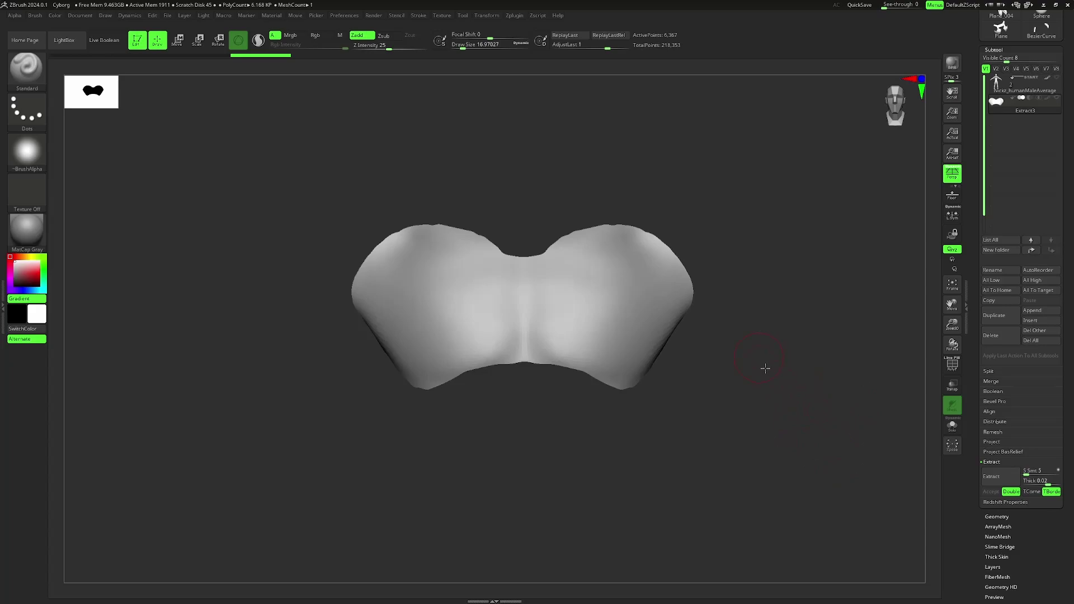
pyautogui.keyDown('alt'); pyautogui.moveTo(765, 367); pyautogui.dragTo(778, 383); pyautogui.keyUp('alt')
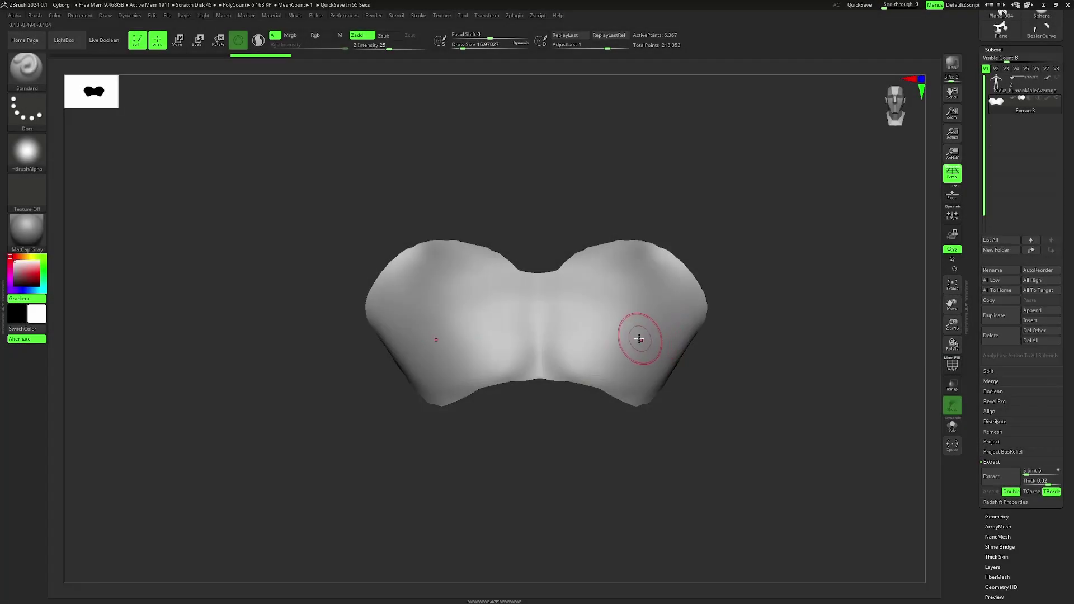
# Switch to the hPolish brush, adjust its draw size and flatten the middle of both pectorals on the chest piece
pyautogui.press('b')
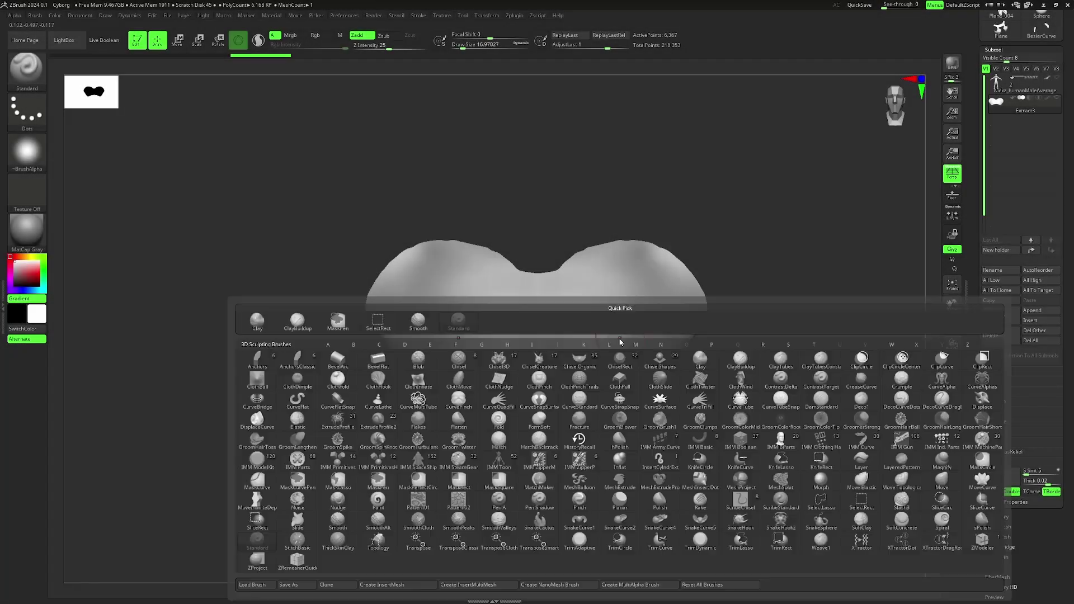
pyautogui.press('h')
pyautogui.press('p')
pyautogui.press('s')
pyautogui.moveTo(616, 307); pyautogui.dragTo(624, 307)
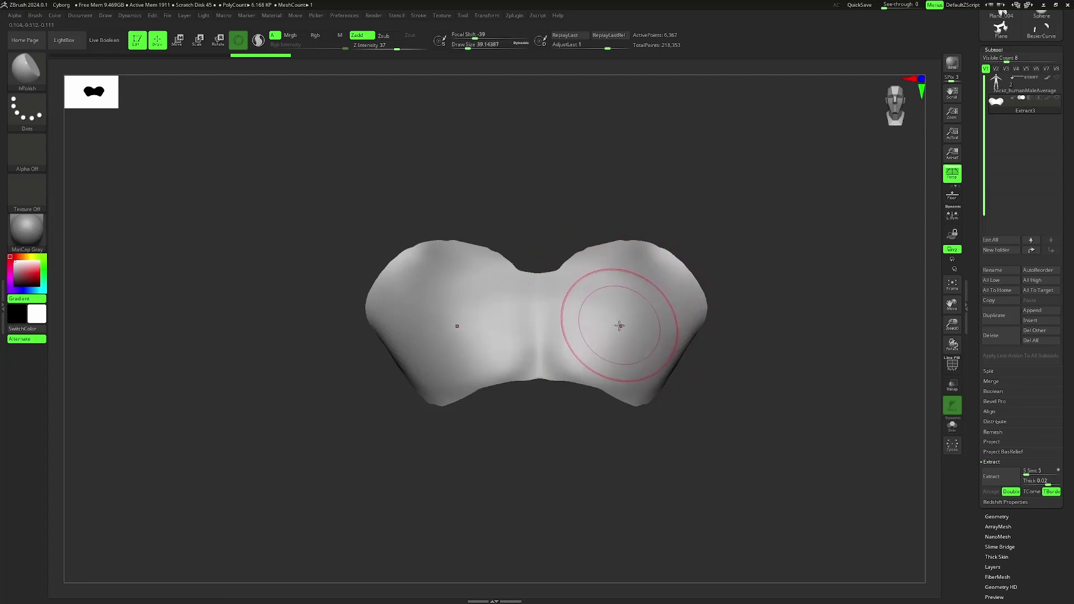
pyautogui.moveTo(794, 305); pyautogui.dragTo(688, 311)
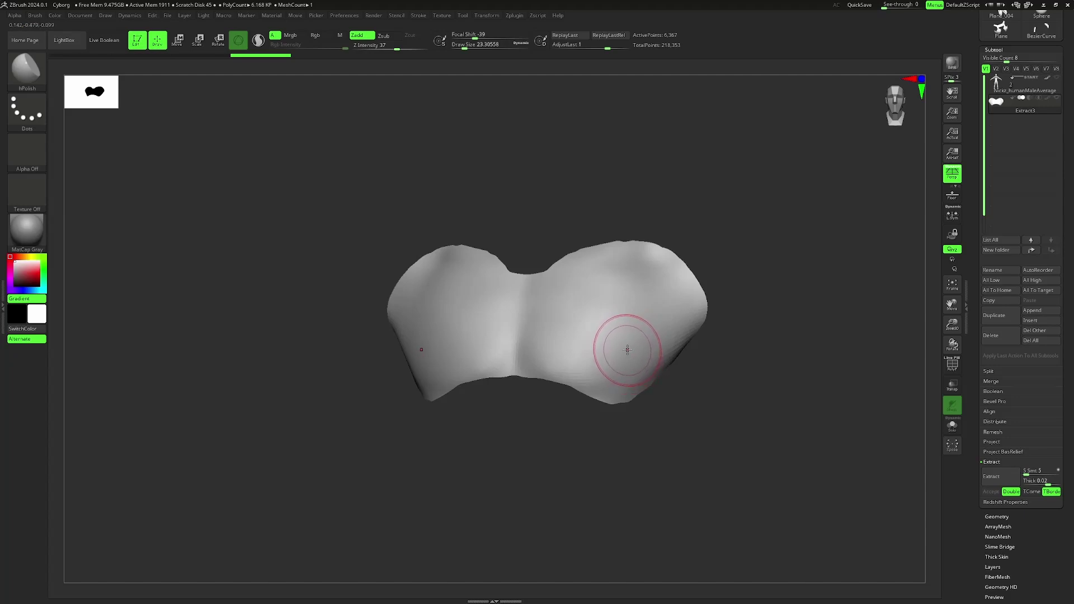
pyautogui.press('s')
pyautogui.moveTo(658, 345); pyautogui.dragTo(658, 345)
pyautogui.moveTo(747, 291); pyautogui.dragTo(778, 286)
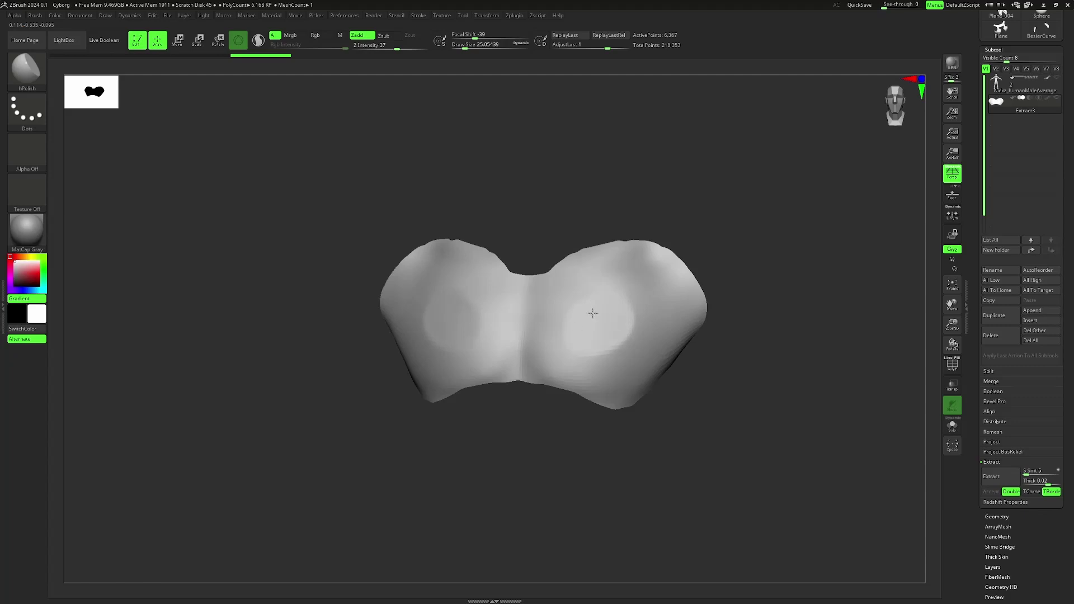
# Flatten the lower outer area of both pectorals into a distinct plane with a smaller hPolish brush
pyautogui.keyDown('ctrl'); pyautogui.moveTo(582, 334); pyautogui.dragTo(593, 425, button='right'); pyautogui.keyUp('ctrl')
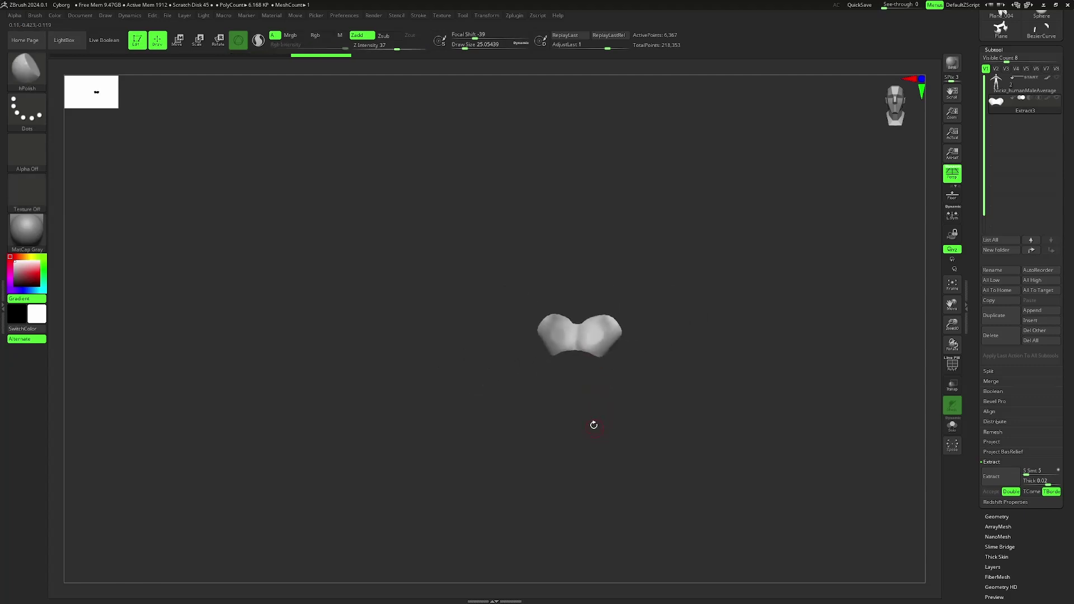
pyautogui.keyDown('ctrl'); pyautogui.moveTo(728, 295); pyautogui.dragTo(661, 362, button='right'); pyautogui.keyUp('ctrl')
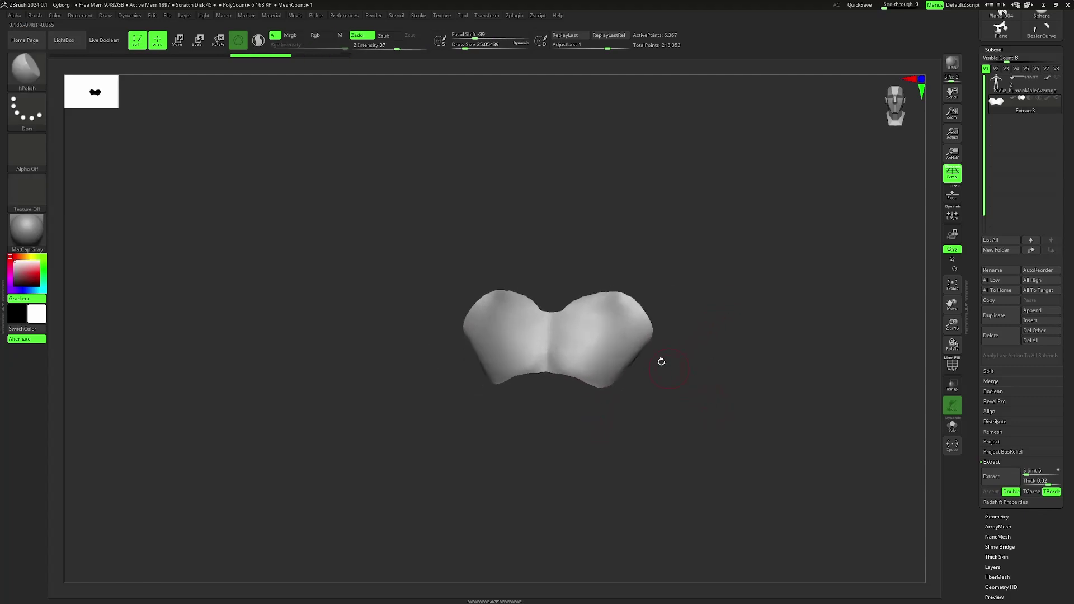
pyautogui.moveTo(735, 361); pyautogui.dragTo(717, 359)
pyautogui.press('s')
pyautogui.moveTo(611, 348); pyautogui.dragTo(615, 348)
pyautogui.moveTo(608, 347); pyautogui.dragTo(601, 353)
pyautogui.moveTo(746, 324); pyautogui.dragTo(729, 330)
pyautogui.keyDown('ctrl'); pyautogui.moveTo(729, 331); pyautogui.dragTo(717, 369, button='right'); pyautogui.keyUp('ctrl')
pyautogui.press('s')
pyautogui.moveTo(716, 369); pyautogui.dragTo(587, 377)
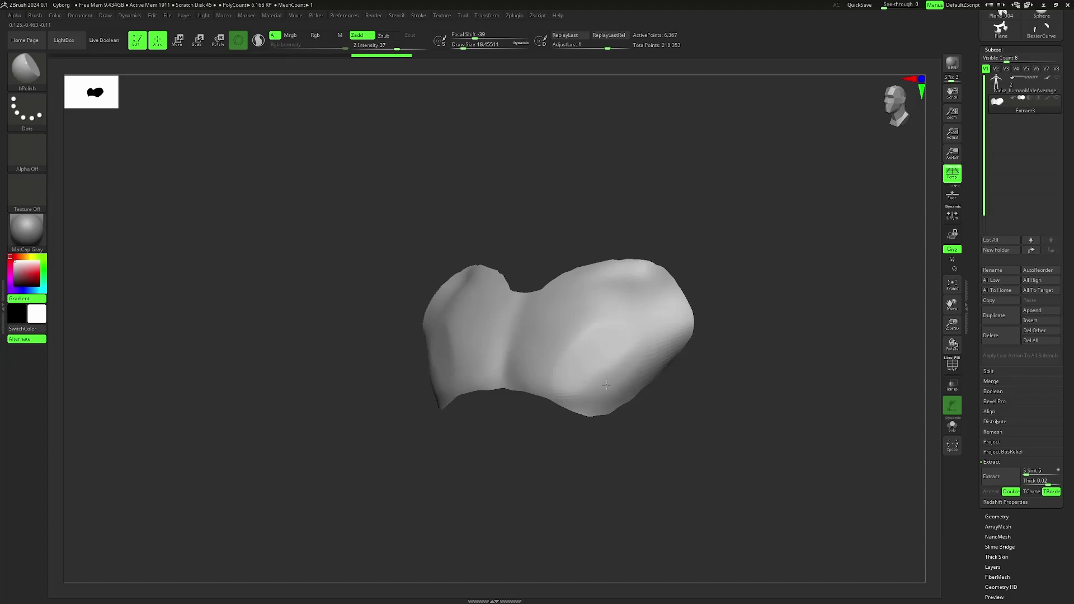
# Polish the side planes of the chest piece toward the lower outer edges below the armpits
pyautogui.press('s')
pyautogui.moveTo(613, 389); pyautogui.dragTo(674, 362)
pyautogui.moveTo(742, 353); pyautogui.dragTo(706, 358)
pyautogui.moveTo(672, 361); pyautogui.dragTo(642, 381)
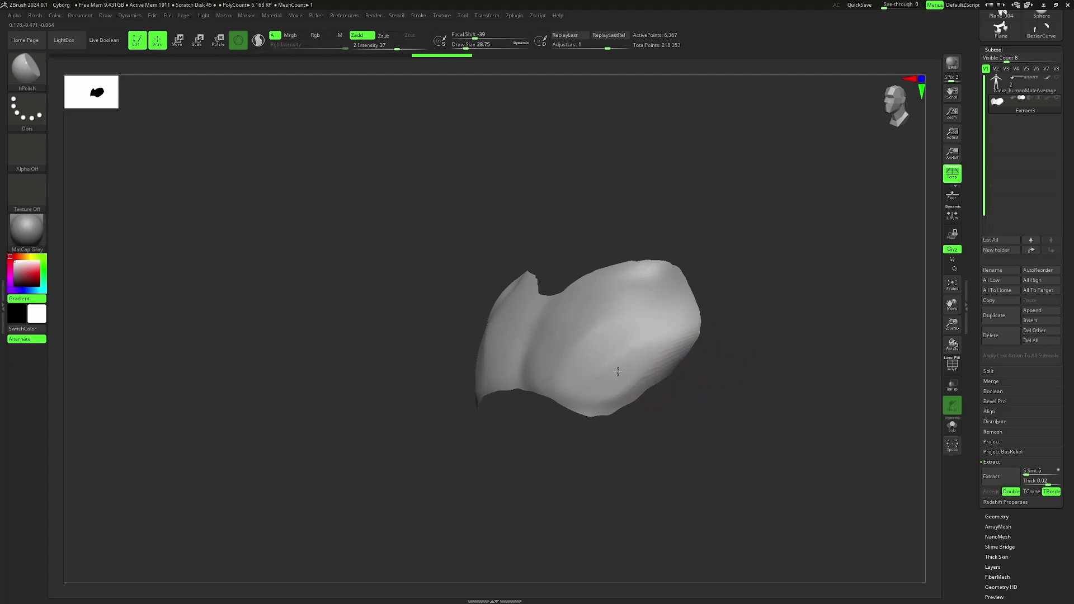
pyautogui.moveTo(640, 347)
pyautogui.mouseDown(button='right')
pyautogui.moveTo(762, 317)
pyautogui.moveTo(722, 347)
pyautogui.mouseUp(button='right')
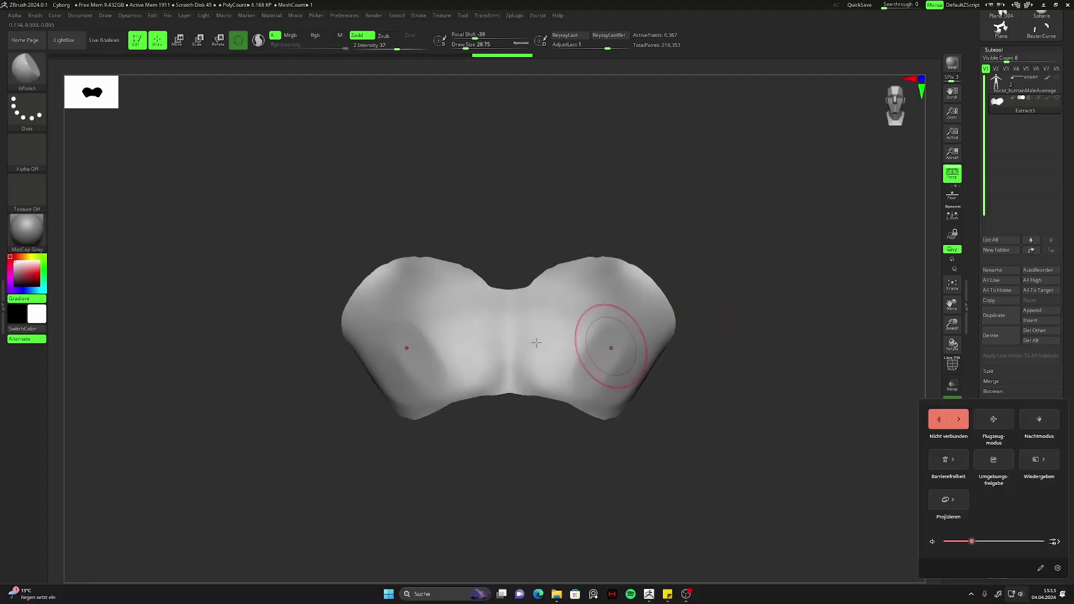
# Polish the inner chest planes beside the sternum and near the lower centre, using a smaller brush there
pyautogui.moveTo(547, 354); pyautogui.dragTo(549, 360)
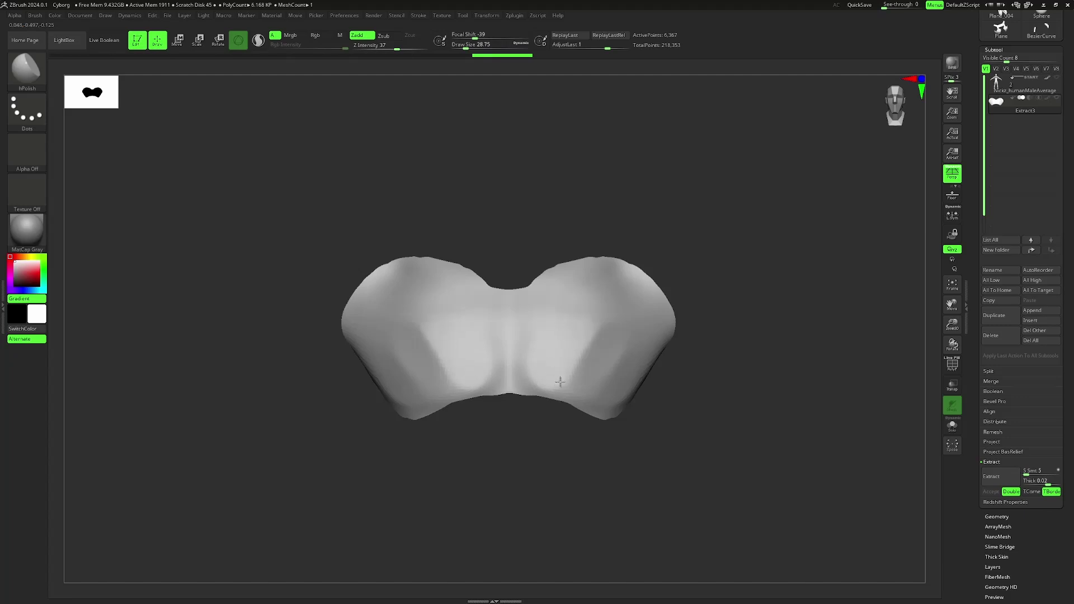
pyautogui.press('[')
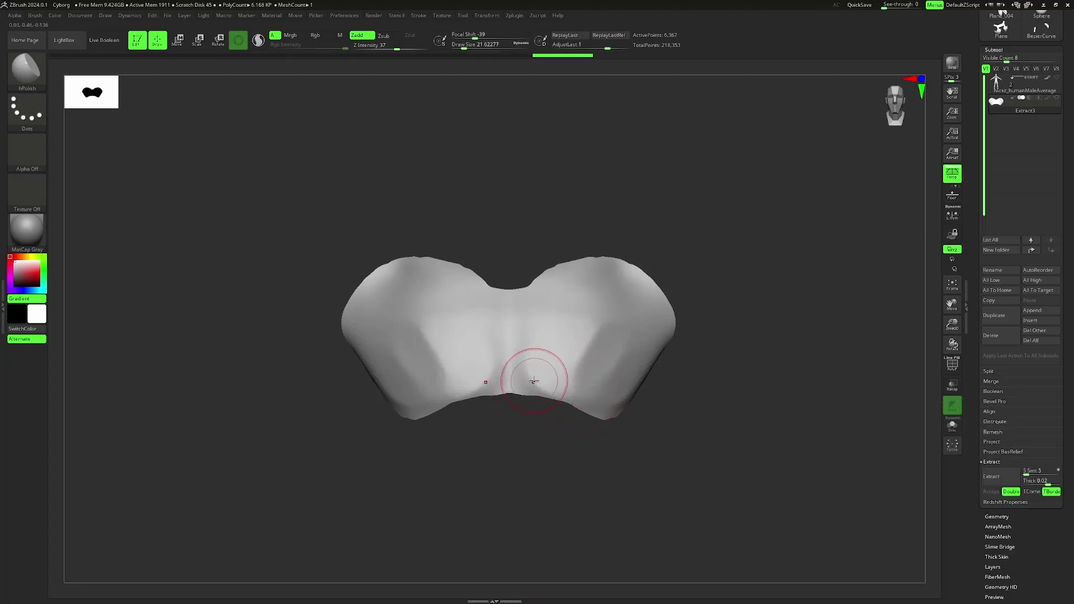
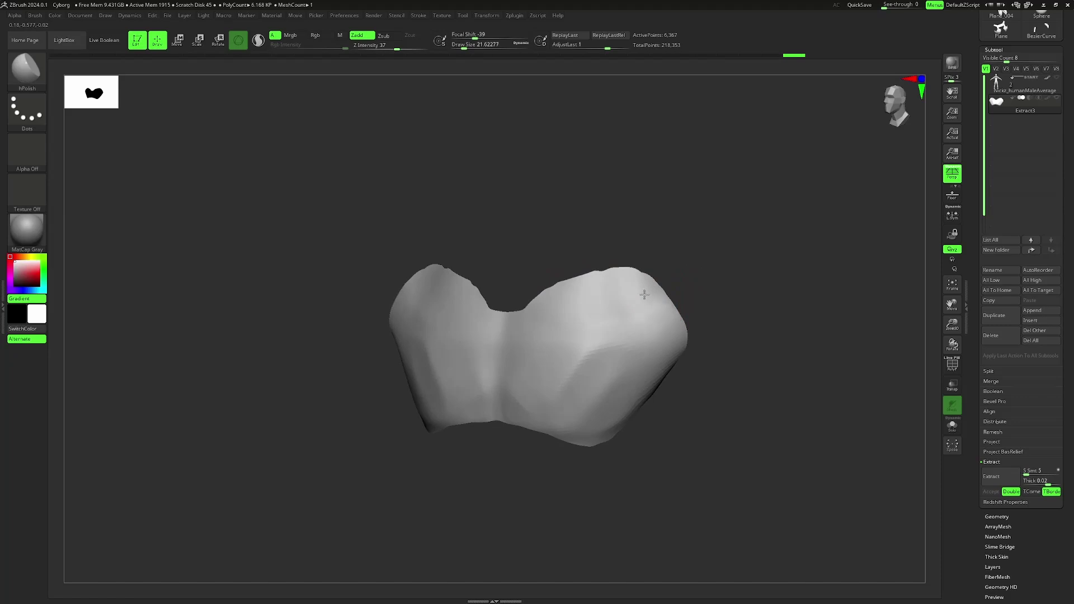
pyautogui.press('shift')
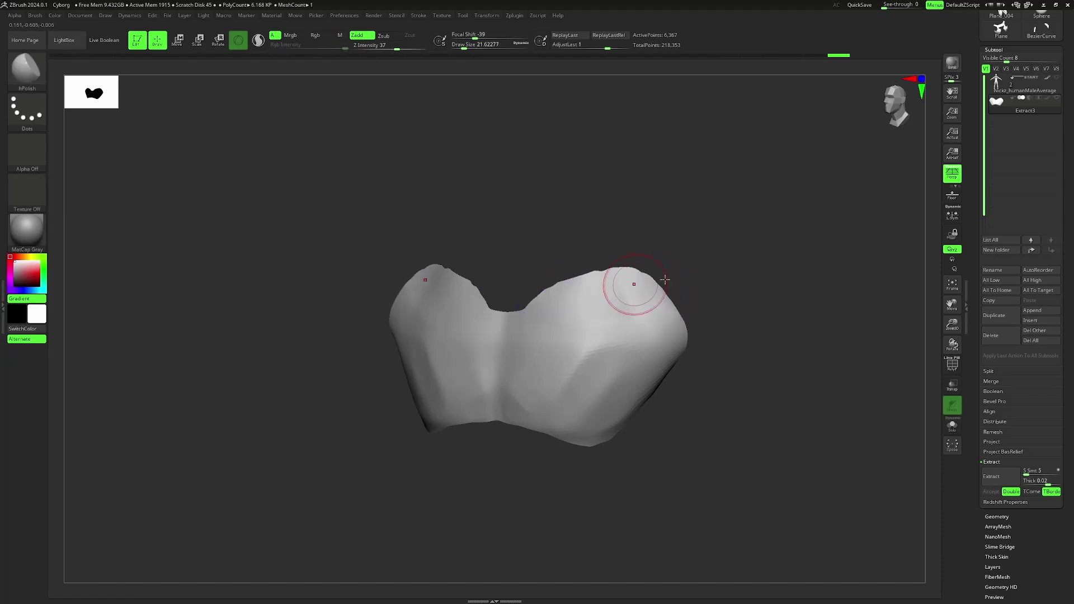
pyautogui.keyDown('shift'); pyautogui.moveTo(680, 274); pyautogui.dragTo(700, 279); pyautogui.keyUp('shift')
# Smooth and polish the upper edge of the chest piece between the neckline and the shoulders
pyautogui.press('s')
pyautogui.moveTo(553, 323); pyautogui.dragTo(554, 323)
pyautogui.moveTo(561, 314)
pyautogui.mouseDown()
pyautogui.moveTo(549, 297)
pyautogui.moveTo(574, 274)
pyautogui.mouseUp()
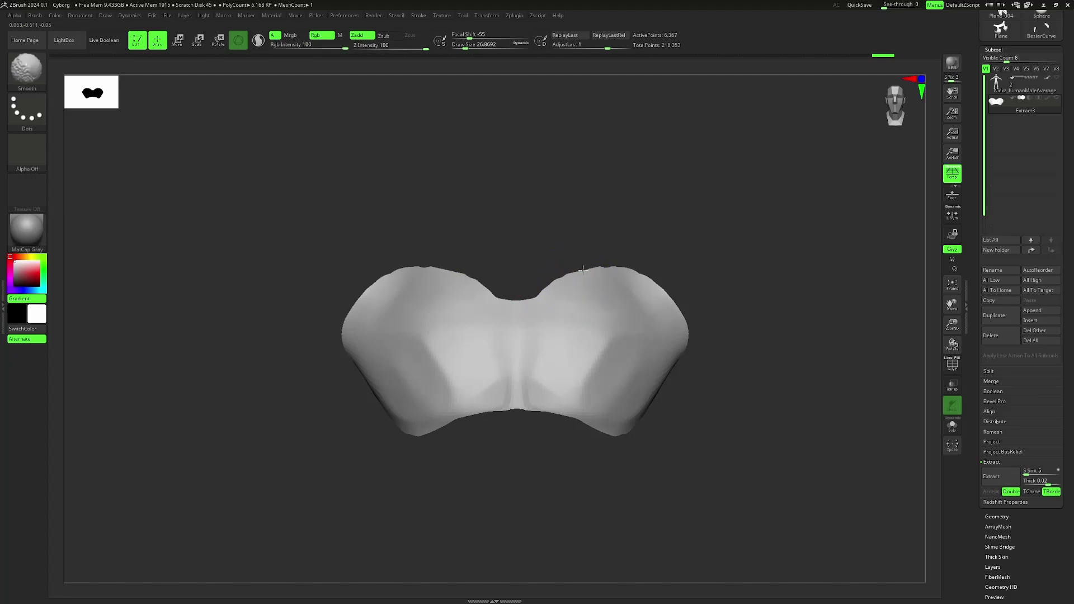
pyautogui.moveTo(722, 263); pyautogui.dragTo(697, 317)
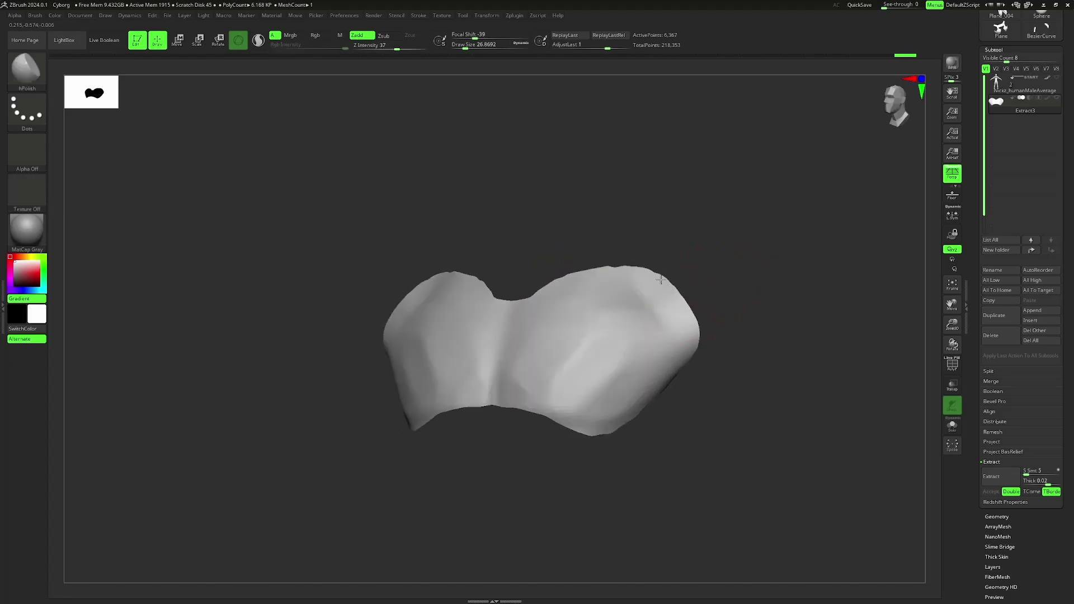
pyautogui.keyDown('shift'); pyautogui.moveTo(693, 271); pyautogui.dragTo(635, 283); pyautogui.keyUp('shift')
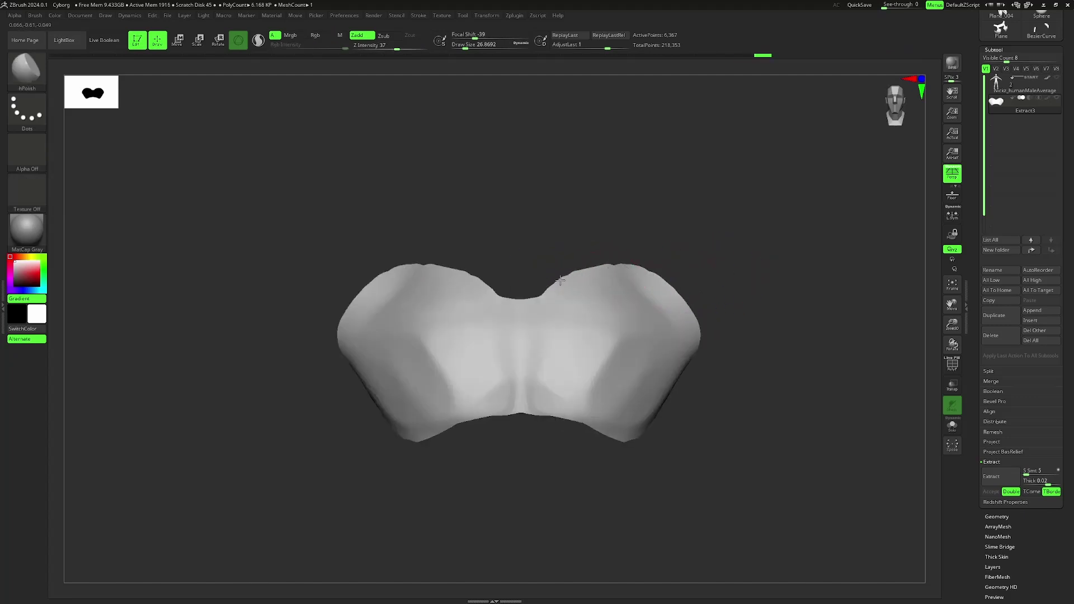
pyautogui.press('s')
pyautogui.moveTo(560, 280); pyautogui.dragTo(552, 281)
pyautogui.keyDown('alt'); pyautogui.moveTo(678, 257); pyautogui.dragTo(666, 269); pyautogui.keyUp('alt')
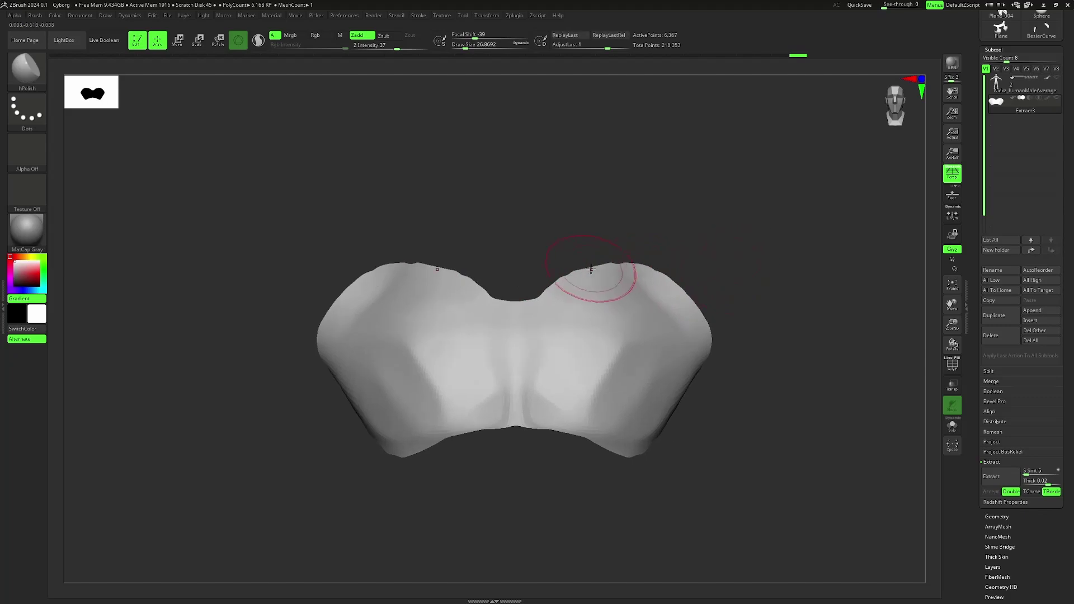
# Reshape the contour of the neckline edge on both sides with the Move brush
pyautogui.press('shift')
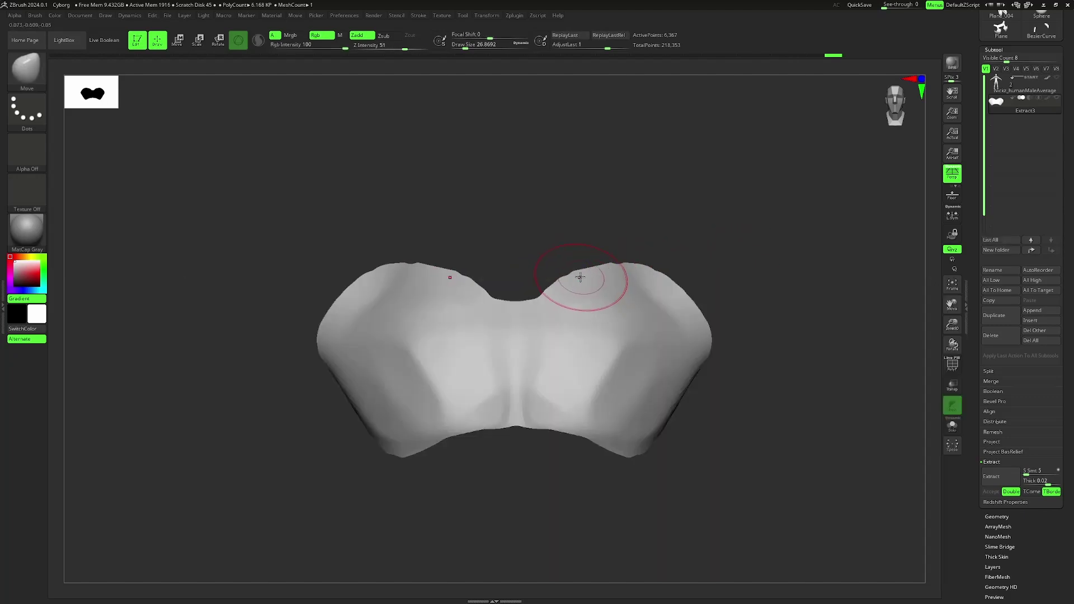
pyautogui.press('s')
pyautogui.moveTo(565, 275)
pyautogui.mouseDown()
pyautogui.moveTo(657, 254)
pyautogui.moveTo(672, 266)
pyautogui.moveTo(715, 259)
pyautogui.mouseUp()
pyautogui.press('s')
pyautogui.press(']')
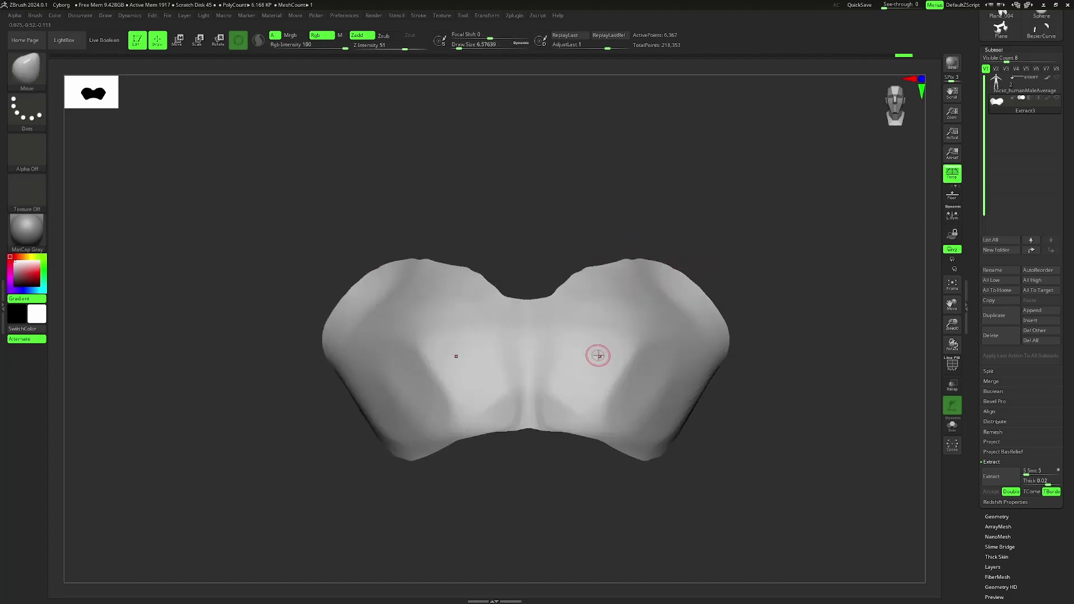
# Return to the hPolish brush and refine the narrow plane alongside the sternum
pyautogui.press('b')
pyautogui.press('h')
pyautogui.press('p')
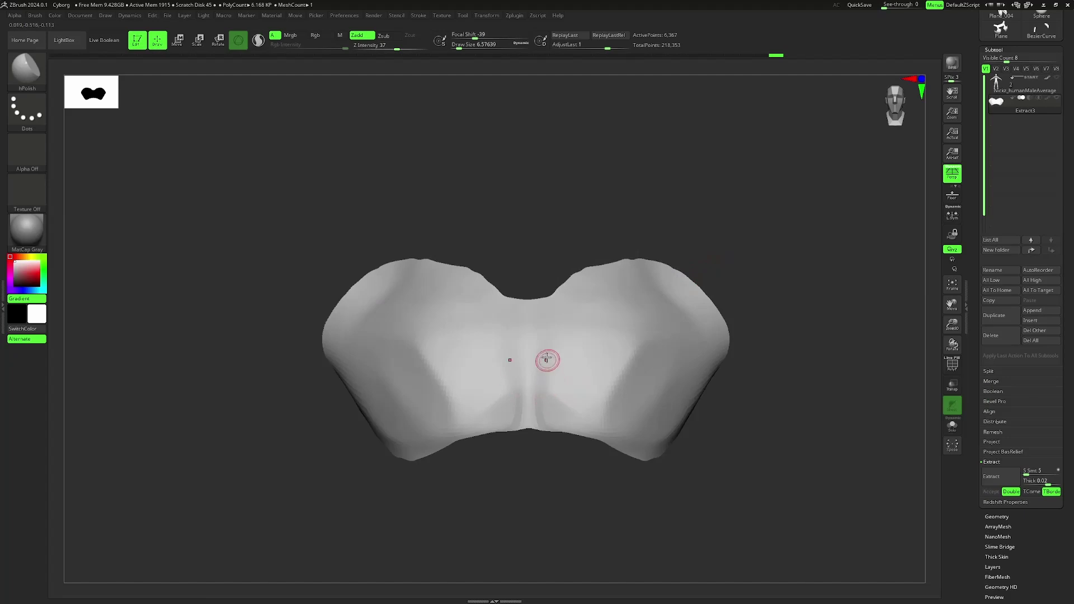
pyautogui.press(']')
pyautogui.moveTo(546, 359); pyautogui.dragTo(552, 330)
pyautogui.moveTo(785, 376)
pyautogui.keyDown('alt'); pyautogui.mouseDown()
pyautogui.moveTo(652, 362)
pyautogui.moveTo(598, 380)
pyautogui.mouseUp(); pyautogui.keyUp('alt')
# Resize the brush and smooth the outer side planes and the lower side border of the chest piece
pyautogui.press(']')
pyautogui.press('s')
pyautogui.press('[')
pyautogui.press('[')
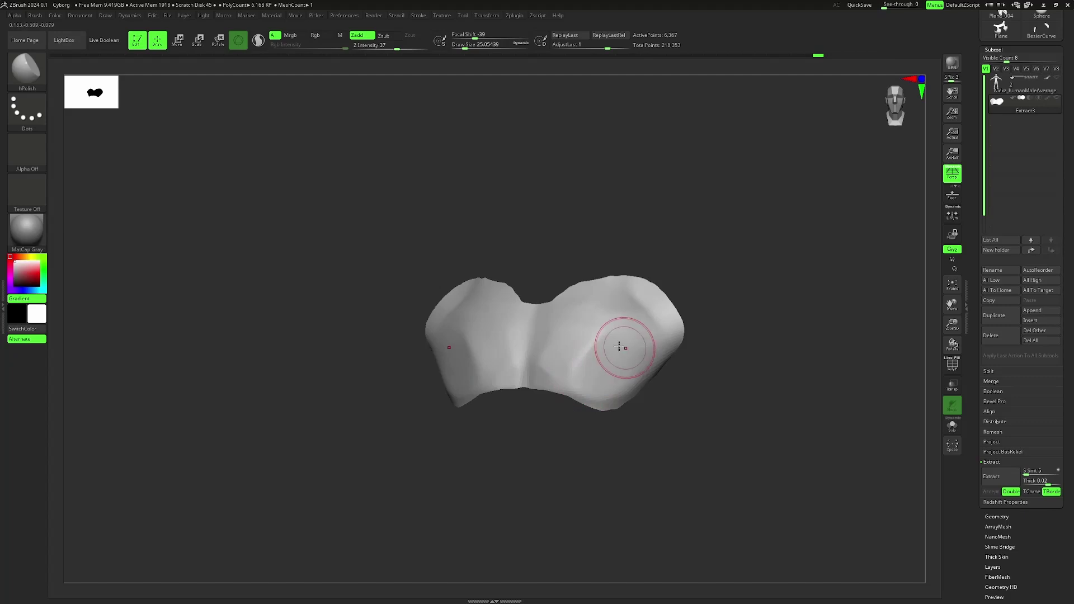
pyautogui.press('shift')
pyautogui.keyDown('shift'); pyautogui.moveTo(632, 368); pyautogui.dragTo(643, 375); pyautogui.keyUp('shift')
pyautogui.moveTo(700, 363)
pyautogui.keyDown('shift'); pyautogui.mouseDown()
pyautogui.moveTo(744, 356)
pyautogui.moveTo(703, 377)
pyautogui.moveTo(720, 377)
pyautogui.moveTo(662, 368)
pyautogui.moveTo(657, 377)
pyautogui.mouseUp(); pyautogui.keyUp('shift')
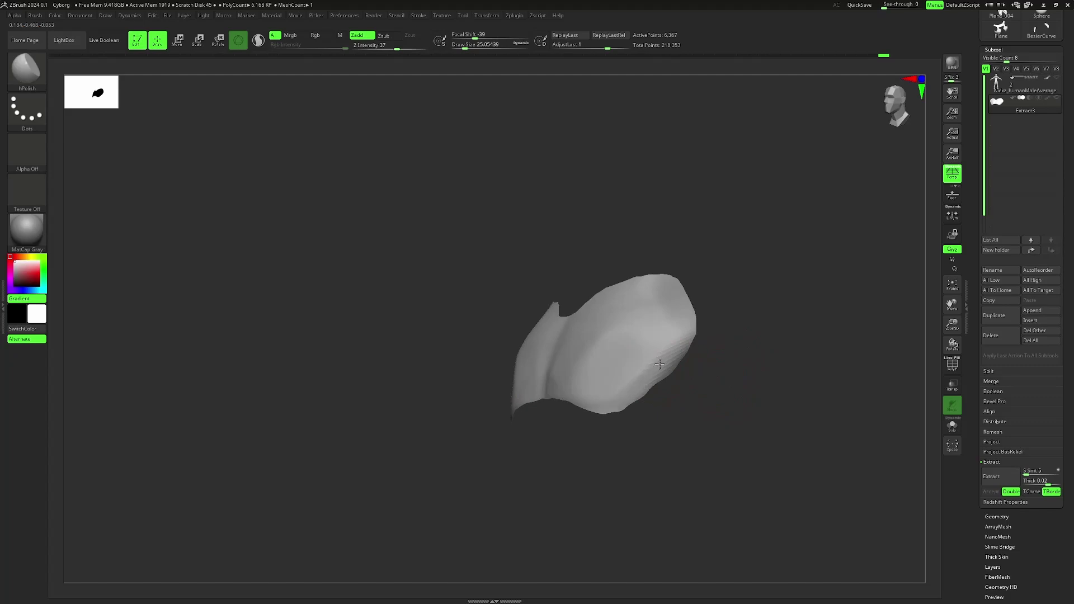
pyautogui.press('shift')
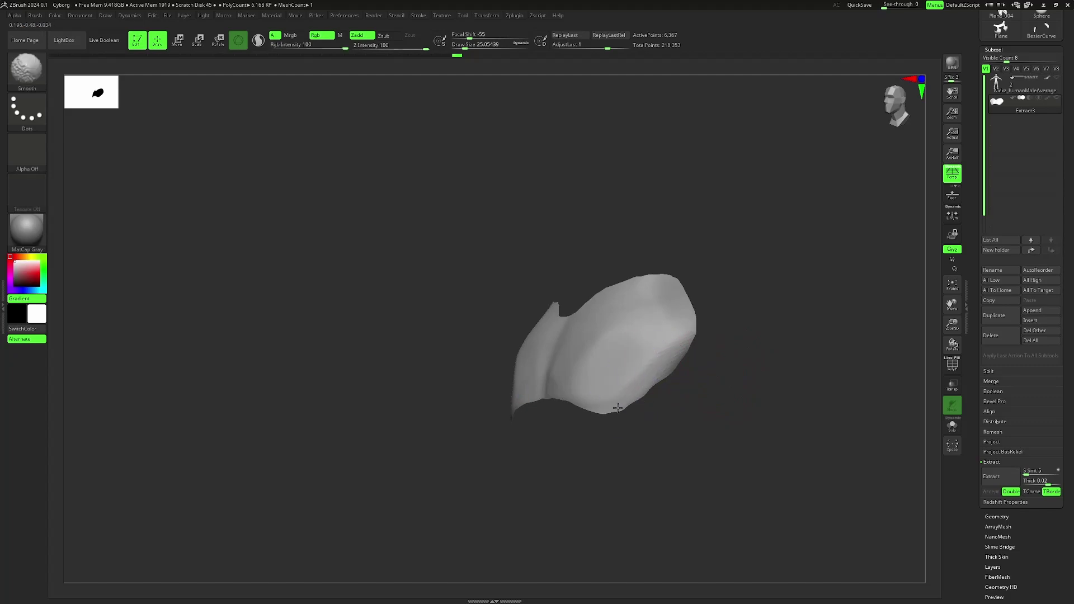
pyautogui.keyDown('shift'); pyautogui.moveTo(751, 367); pyautogui.dragTo(736, 386); pyautogui.keyUp('shift')
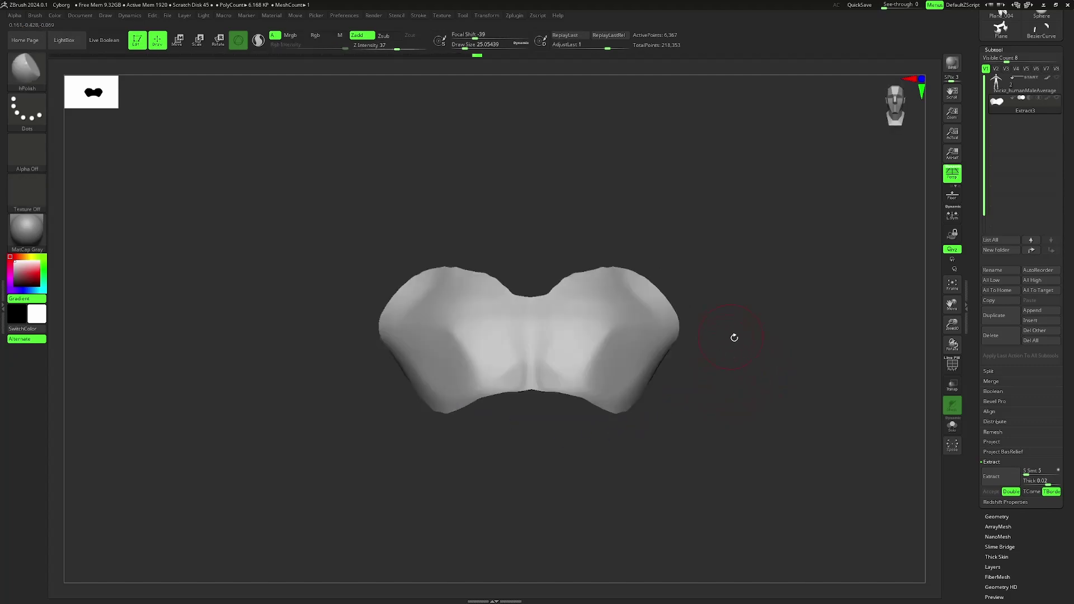
# Flatten the upper chest above the pectoral planes with hPolish, reducing the brush size for the plane's border
pyautogui.moveTo(734, 338); pyautogui.dragTo(616, 338)
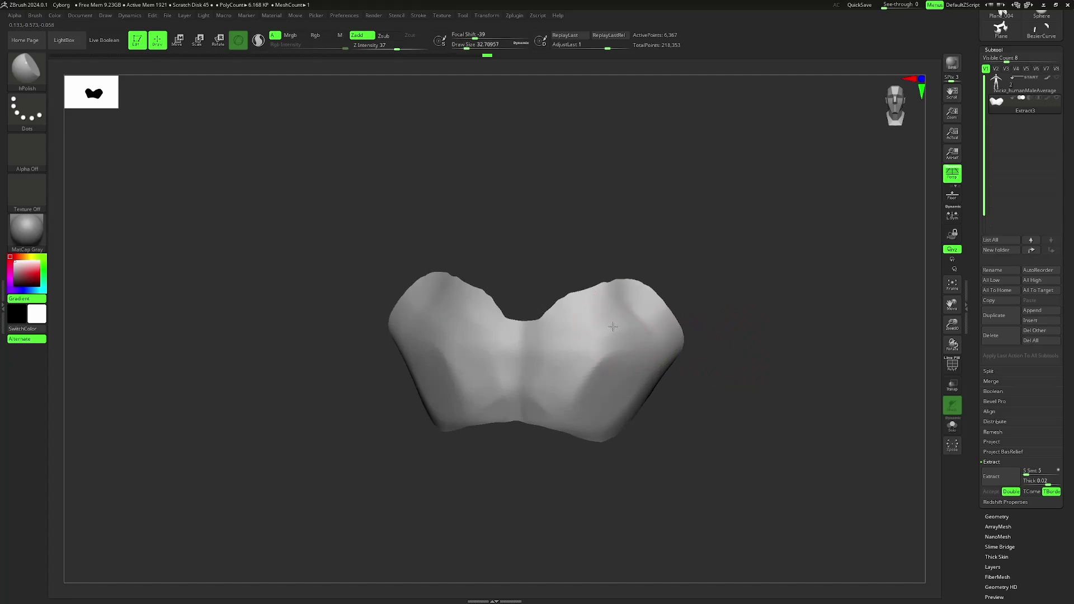
pyautogui.moveTo(607, 322)
pyautogui.mouseDown()
pyautogui.moveTo(604, 314)
pyautogui.moveTo(635, 327)
pyautogui.moveTo(630, 314)
pyautogui.moveTo(593, 343)
pyautogui.mouseUp()
pyautogui.press('[')
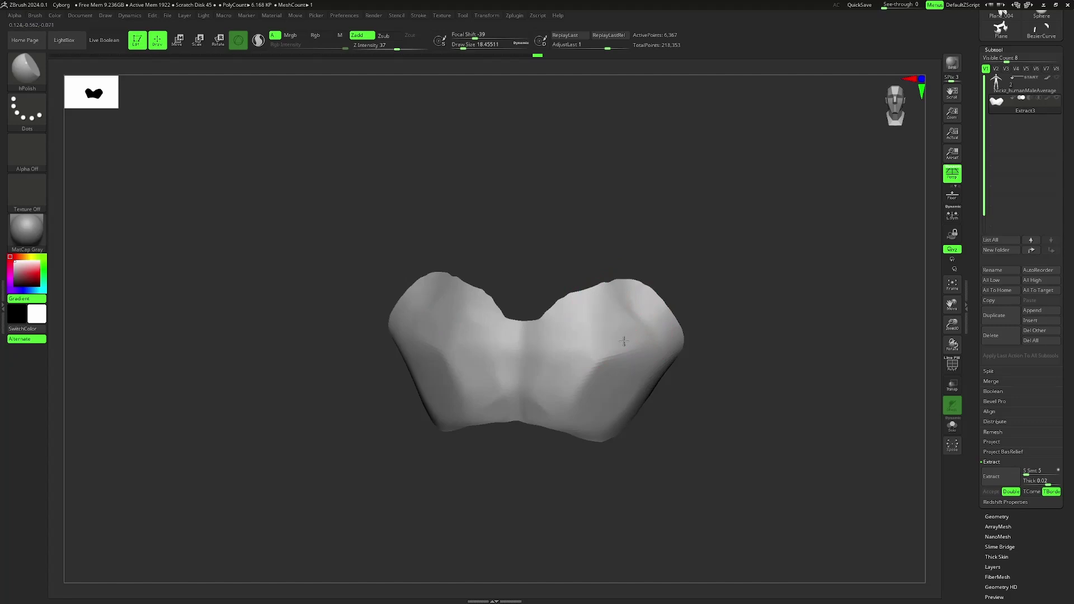
pyautogui.moveTo(751, 329)
pyautogui.keyDown('shift'); pyautogui.mouseDown()
pyautogui.moveTo(753, 319)
pyautogui.moveTo(764, 324)
pyautogui.moveTo(752, 347)
pyautogui.mouseUp(); pyautogui.keyUp('shift')
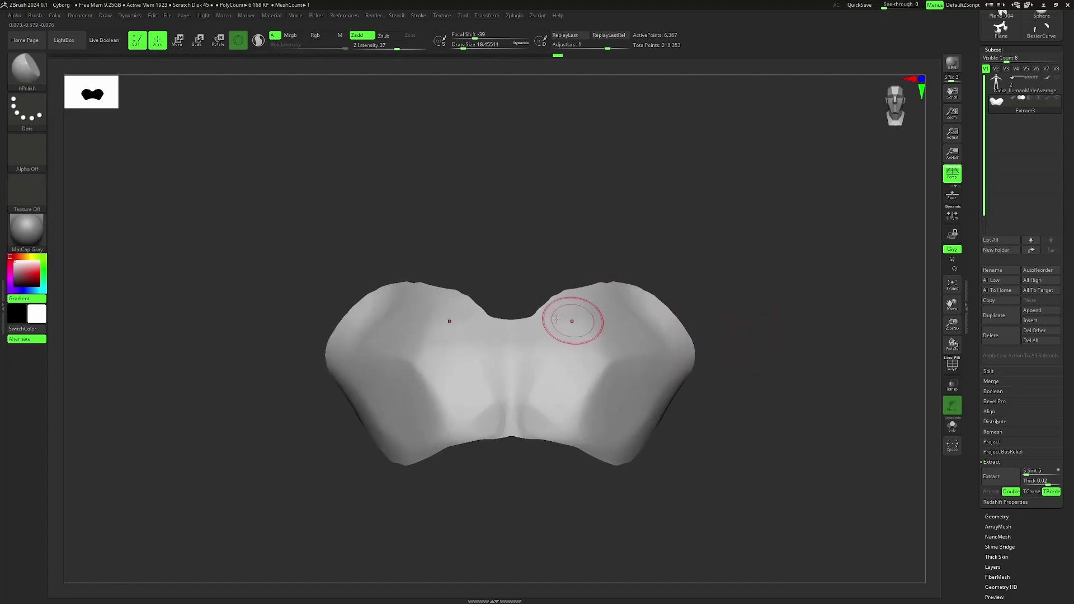
# Polish the area below the neckline and the upper borders of the inner chest planes
pyautogui.moveTo(583, 259); pyautogui.dragTo(575, 292)
pyautogui.moveTo(561, 347)
pyautogui.mouseDown()
pyautogui.moveTo(574, 330)
pyautogui.moveTo(595, 347)
pyautogui.moveTo(562, 308)
pyautogui.moveTo(594, 330)
pyautogui.mouseUp()
pyautogui.keyDown('shift'); pyautogui.moveTo(766, 313); pyautogui.dragTo(799, 292); pyautogui.keyUp('shift')
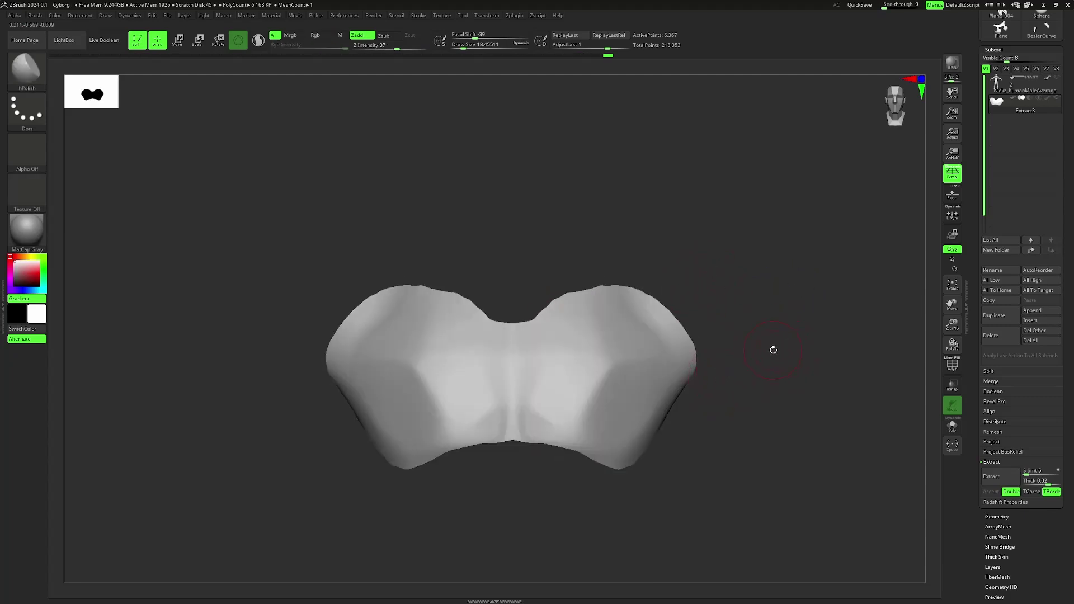
pyautogui.moveTo(783, 306); pyautogui.dragTo(778, 302)
pyautogui.keyDown('alt'); pyautogui.moveTo(778, 302); pyautogui.dragTo(780, 250); pyautogui.keyUp('alt')
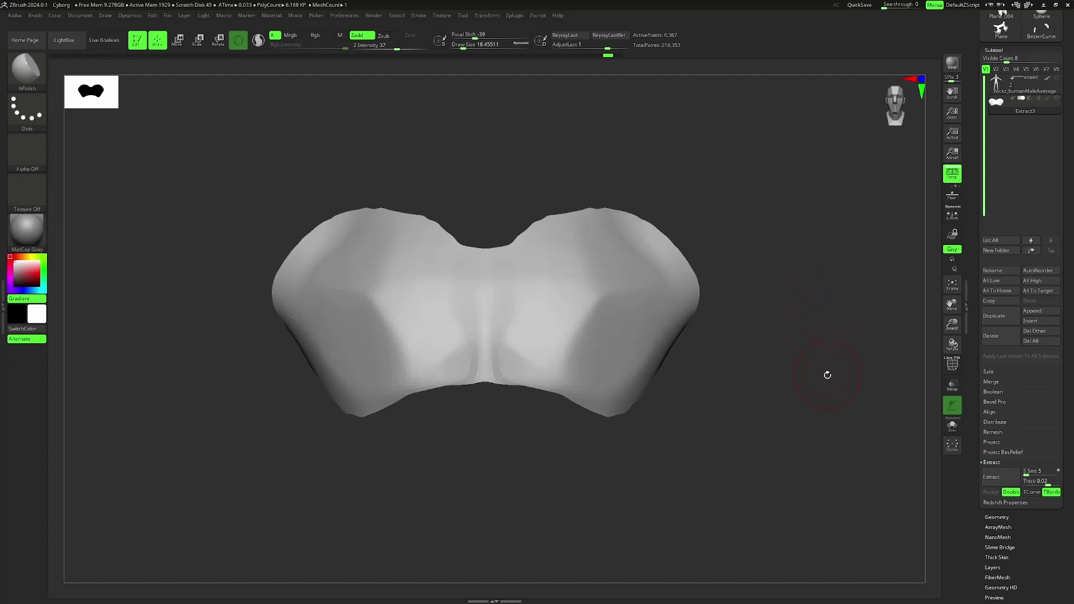
# Apply Panel Loops to give the chest piece thickness, and show its polyframe to inspect the polygroups
pyautogui.scroll(-3, 1000, 434)
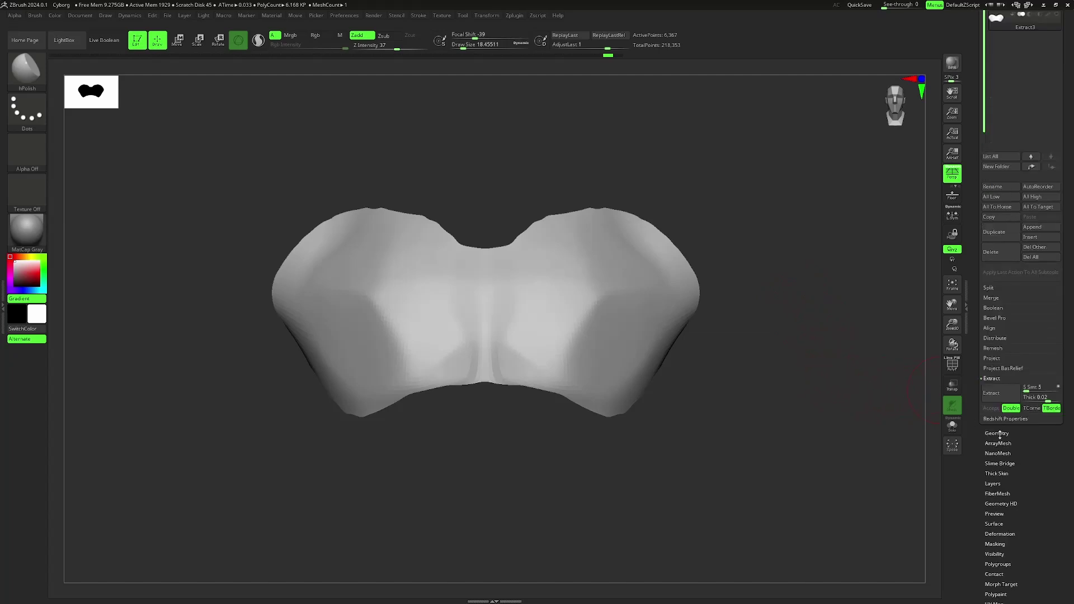
pyautogui.click(998, 434)
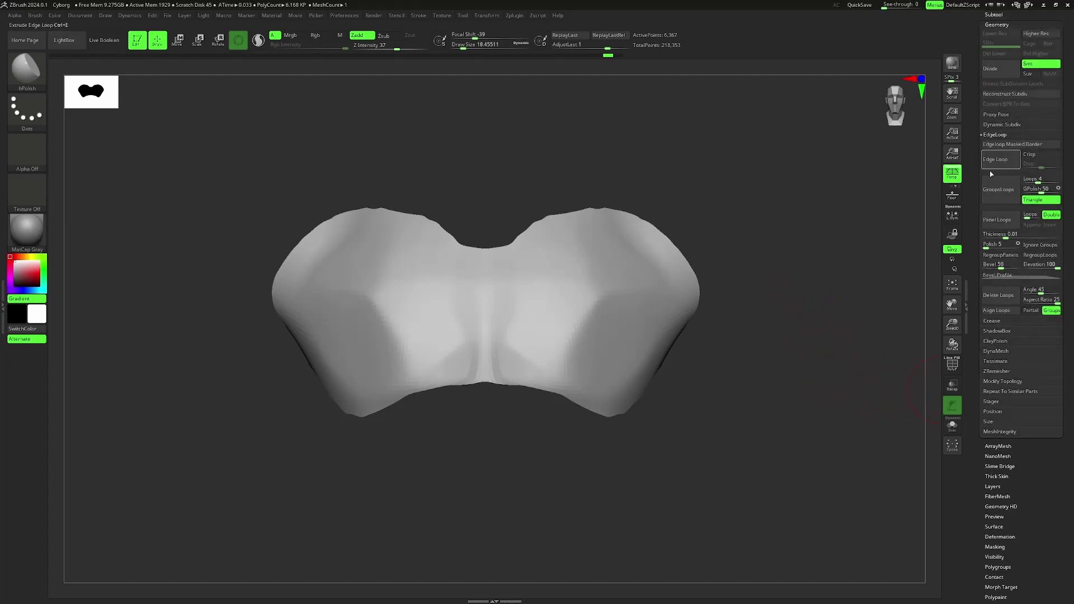
pyautogui.moveTo(863, 247); pyautogui.dragTo(821, 300)
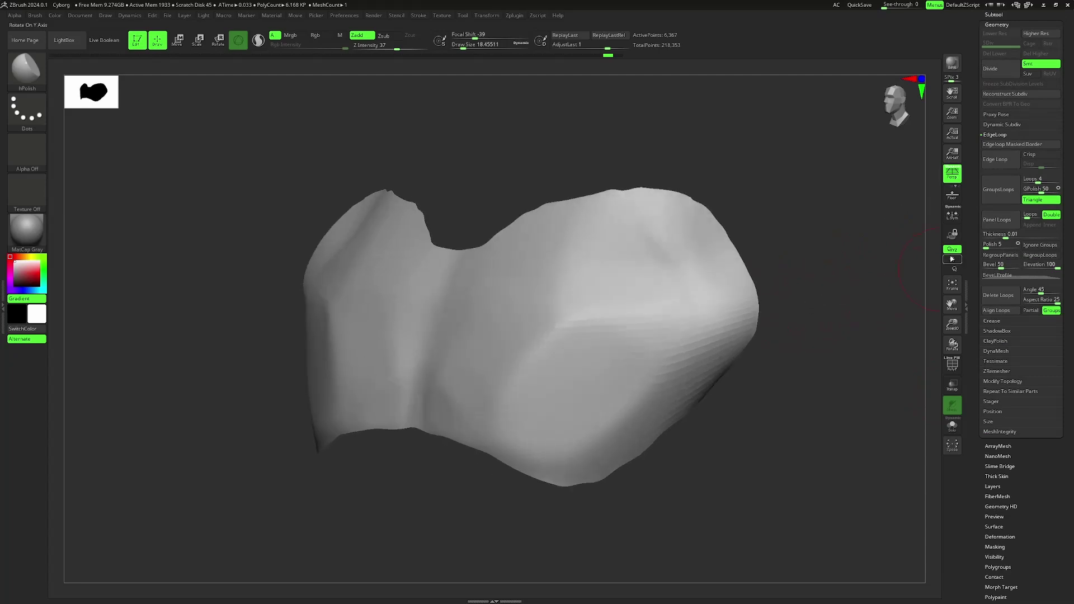
pyautogui.click(997, 219)
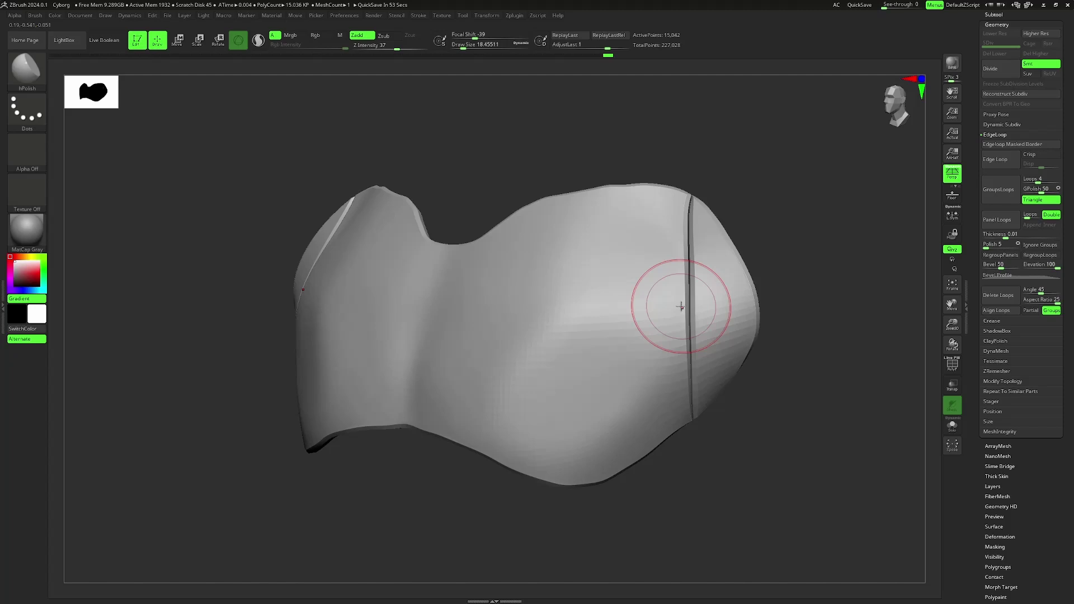
pyautogui.hotkey('shift', 'f')
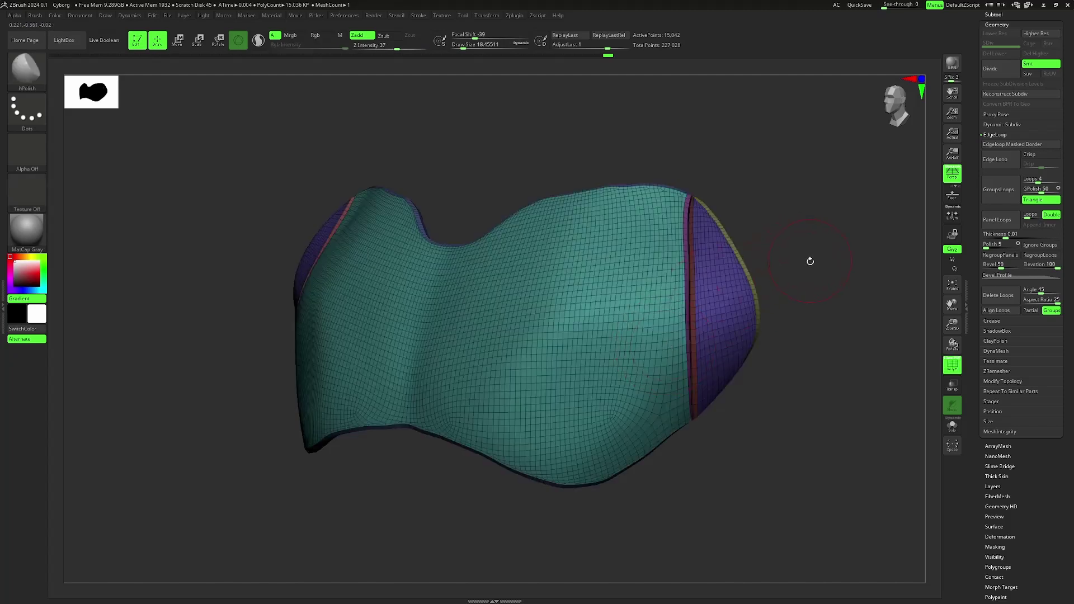
pyautogui.keyDown('shift'); pyautogui.moveTo(808, 259); pyautogui.dragTo(798, 238); pyautogui.keyUp('shift')
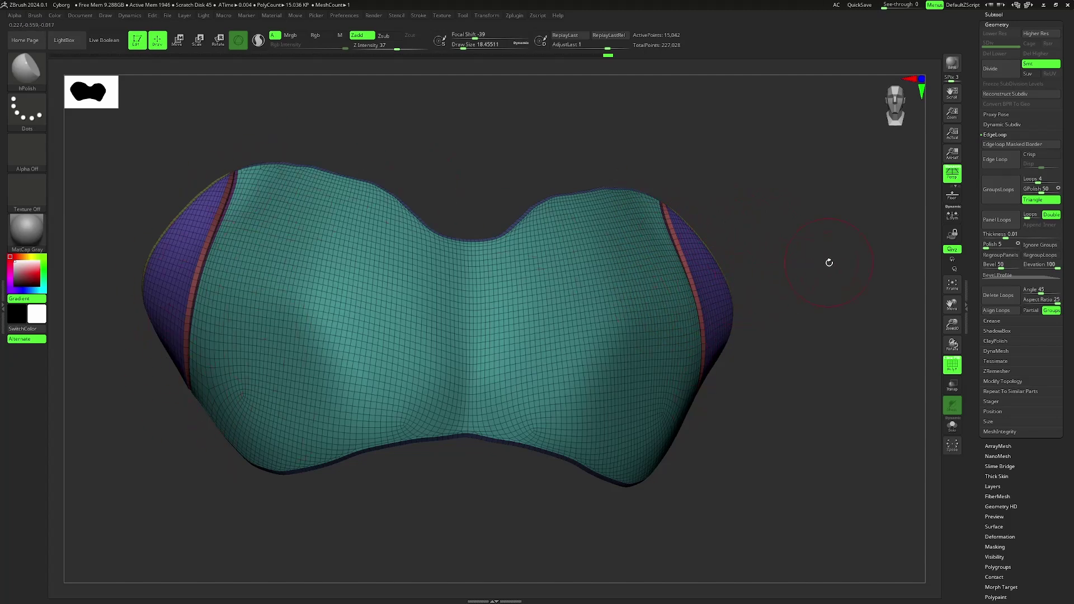
# Undo the Panel Loops thickness and assign the whole chest piece to a single polygroup
pyautogui.hotkey('ctrl', 'z')
pyautogui.hotkey('ctrl', 'z')
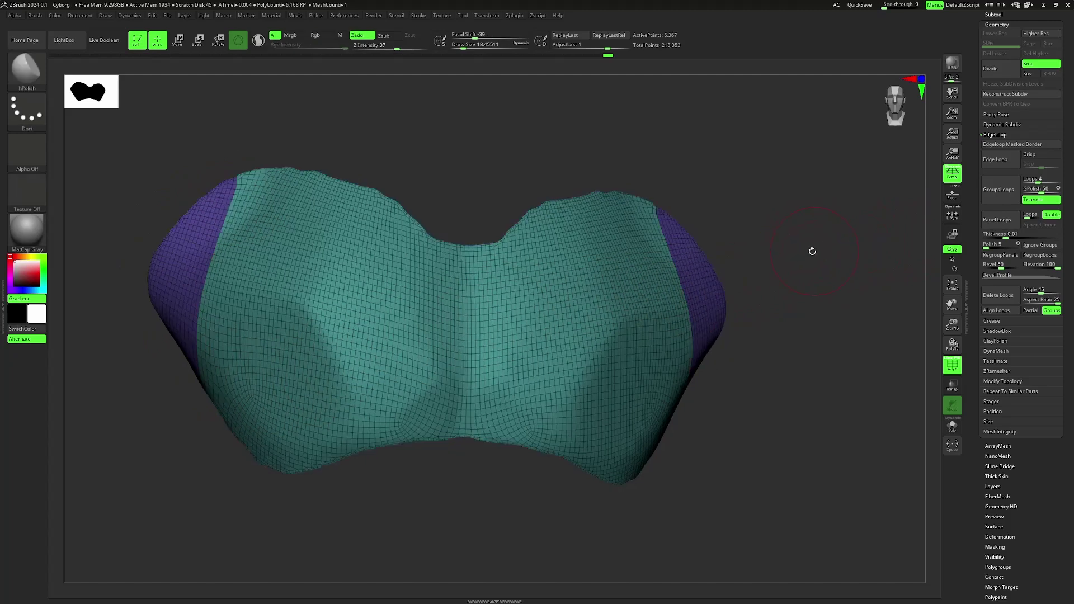
pyautogui.press('f')
pyautogui.press('f')
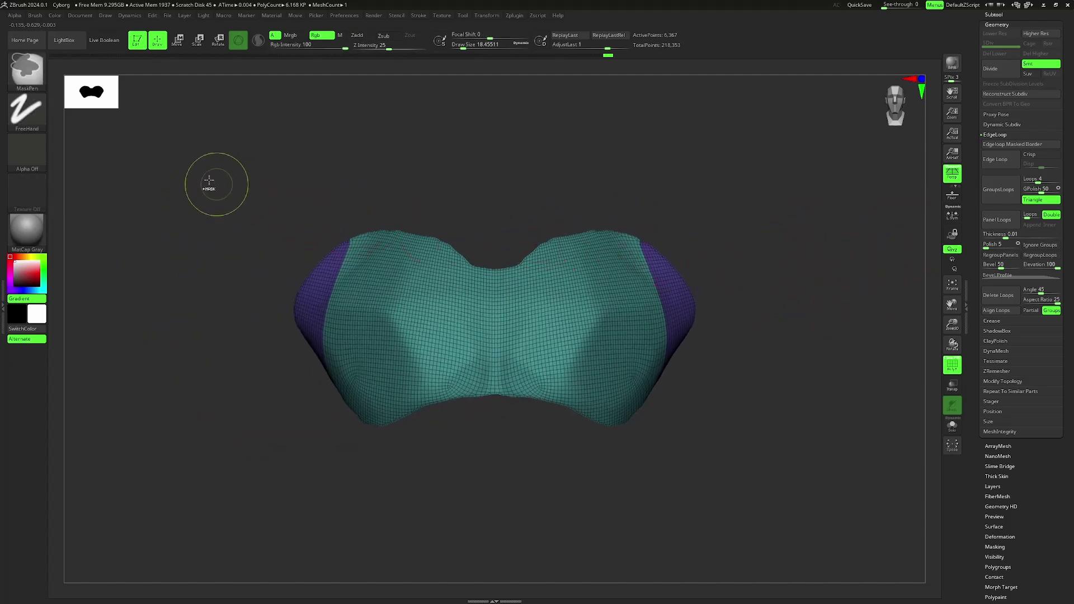
pyautogui.keyDown('ctrl'); pyautogui.moveTo(216, 177); pyautogui.dragTo(639, 368); pyautogui.keyUp('ctrl')
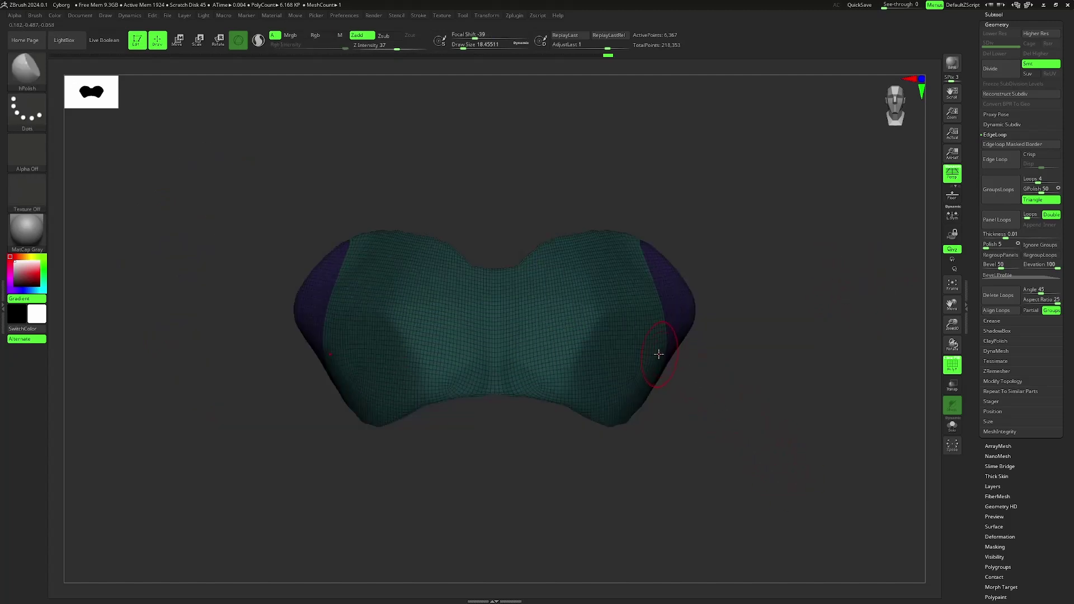
pyautogui.hotkey('ctrl', 'w')
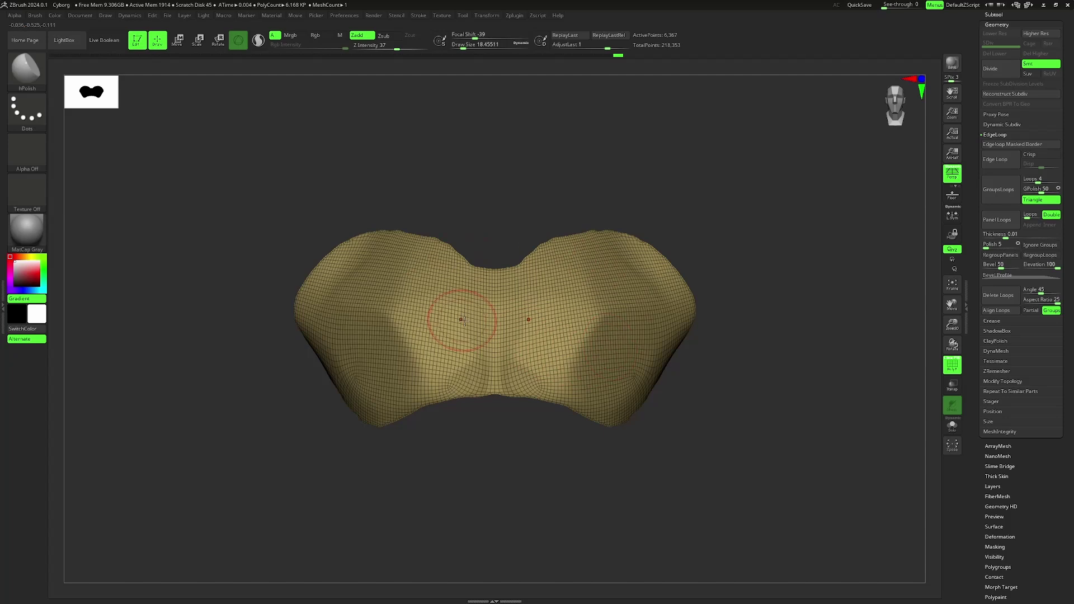
# Try Panel Loops at elevation 100 on the single-polygroup chest piece and inspect the thickness without the polyframe
pyautogui.click(999, 219)
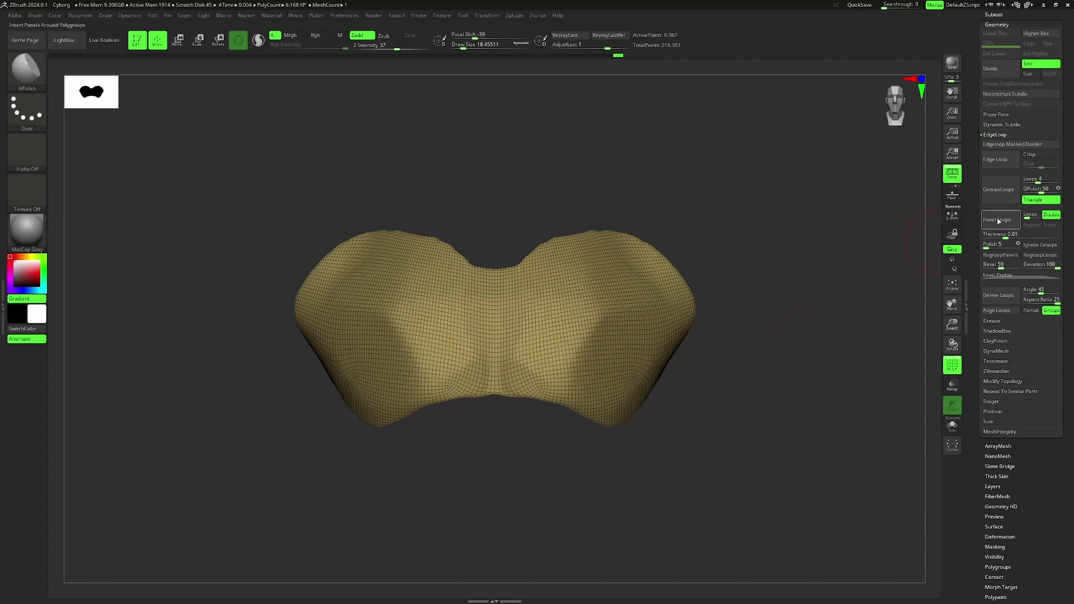
pyautogui.moveTo(815, 264); pyautogui.dragTo(787, 283)
pyautogui.hotkey('shift', 'f')
pyautogui.hotkey('ctrl', 'z')
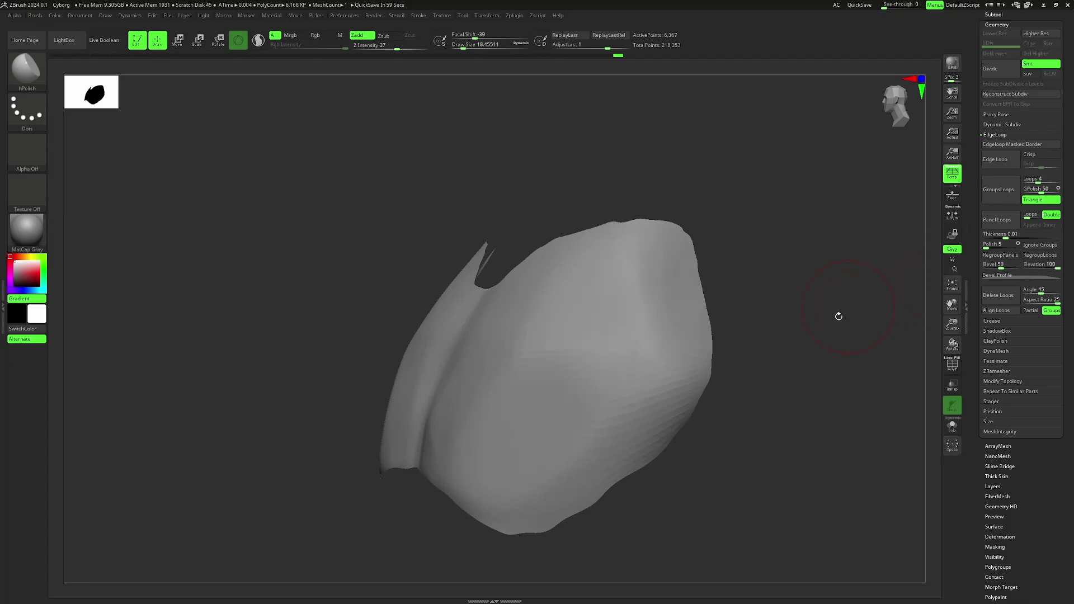
# Thicken the chest piece with Panel Loops at elevation 0 and subdivide the result once
pyautogui.moveTo(837, 314); pyautogui.dragTo(820, 316)
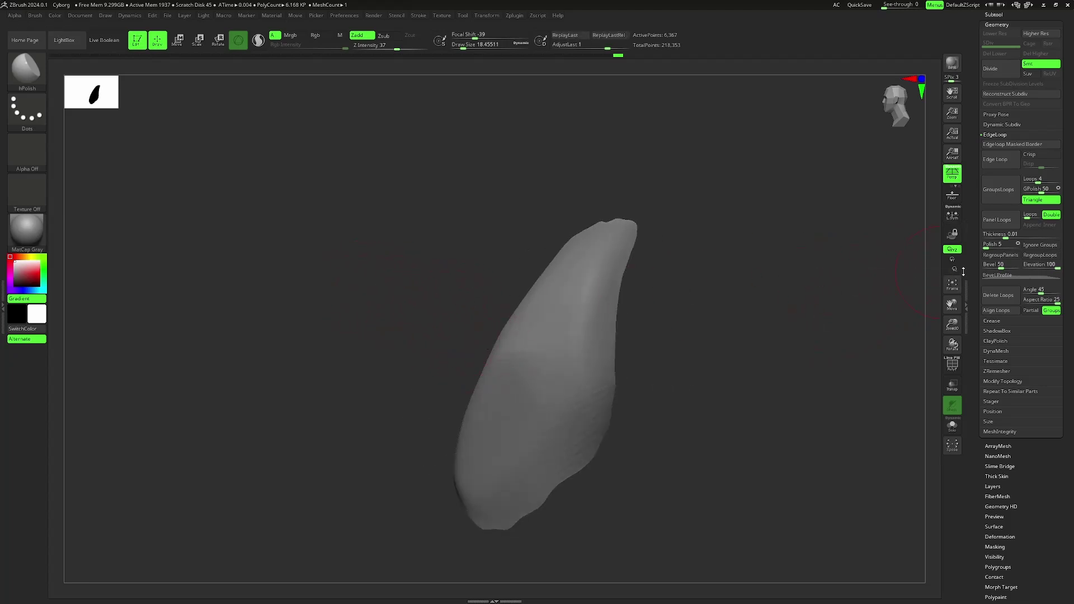
pyautogui.click(1042, 267)
pyautogui.moveTo(756, 320); pyautogui.dragTo(732, 319)
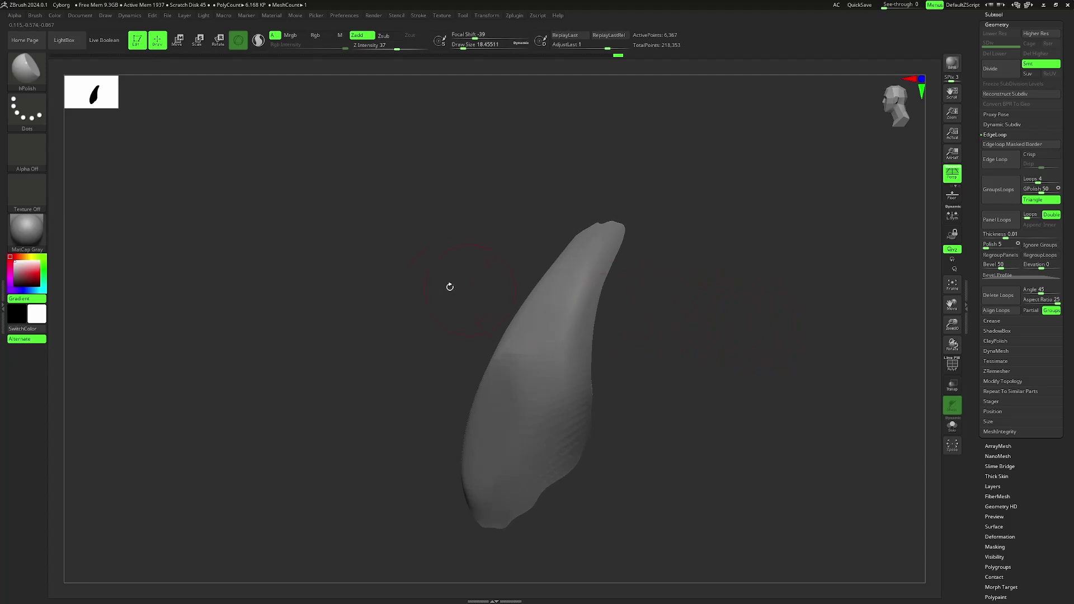
pyautogui.click(994, 220)
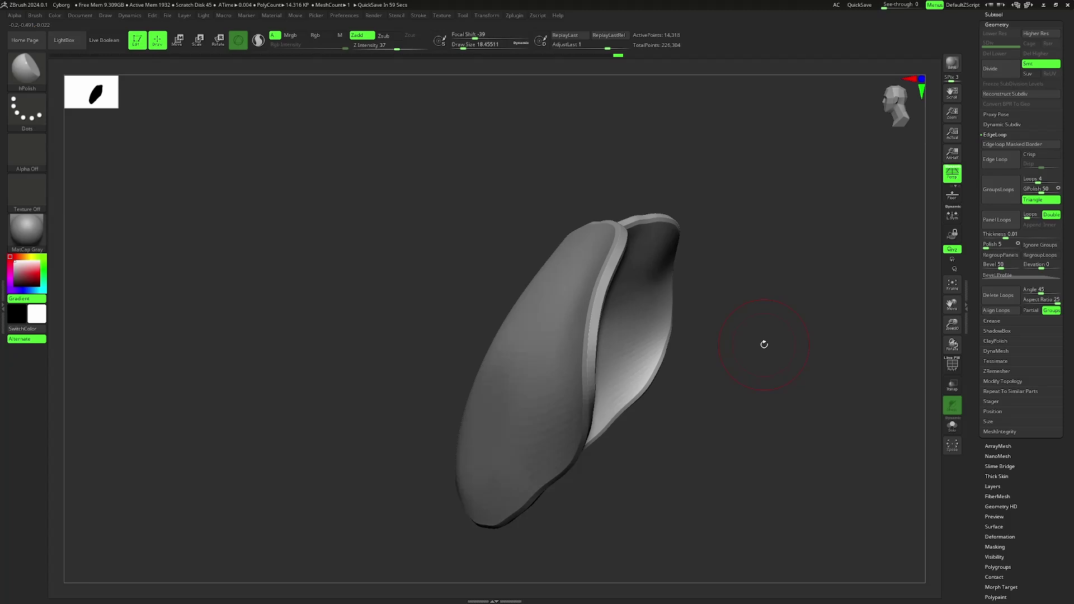
pyautogui.moveTo(762, 345); pyautogui.dragTo(809, 365)
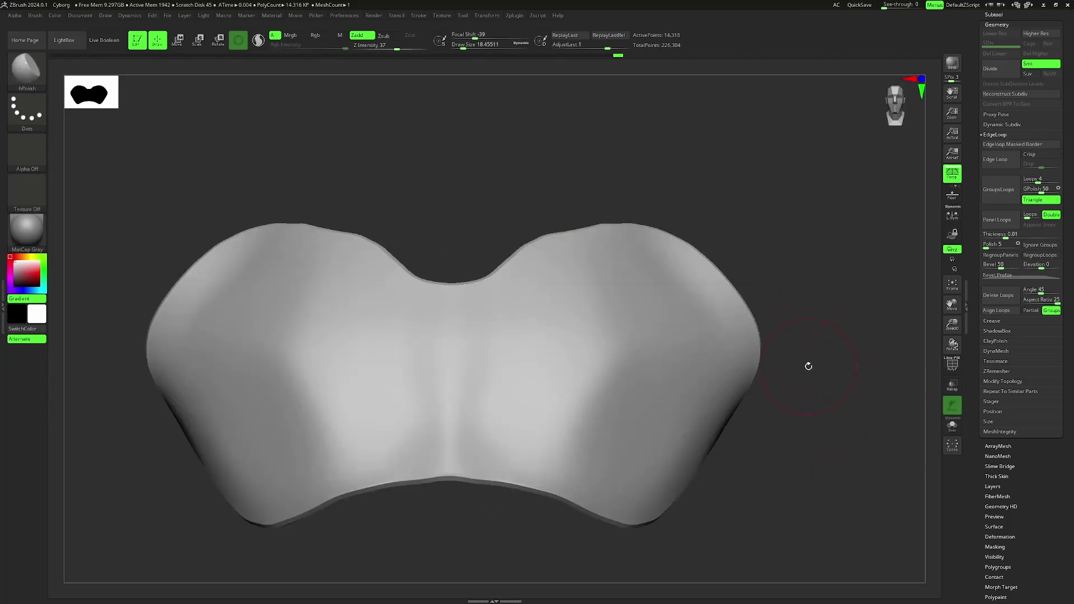
pyautogui.press('d')
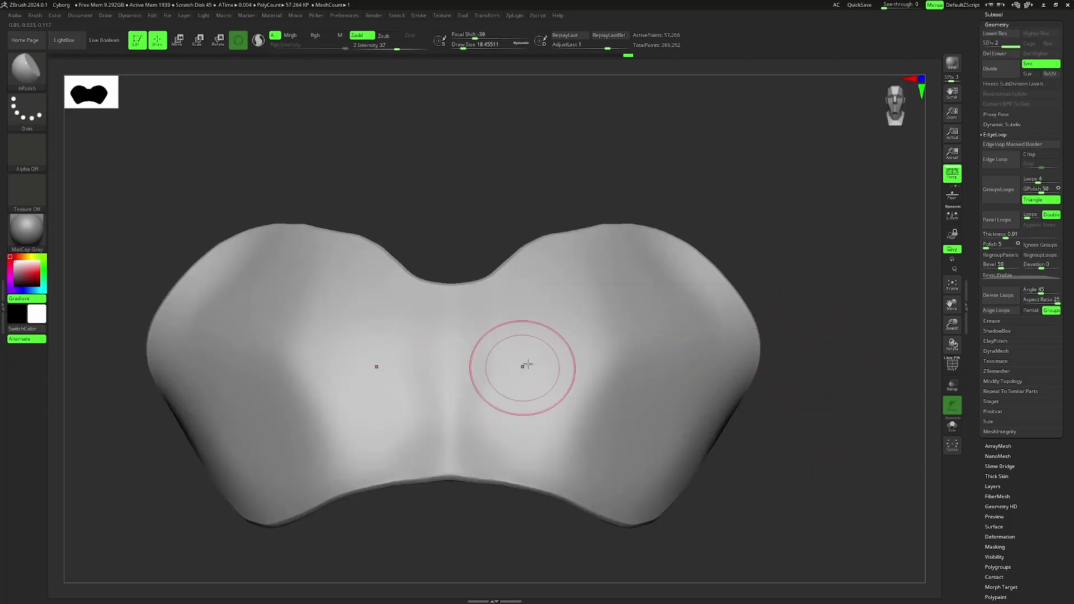
# Mask a slanted, rounded slot shape on both lower pectoral sides, using a draw size of about 4.3
pyautogui.press('s')
pyautogui.moveTo(549, 360); pyautogui.dragTo(555, 374)
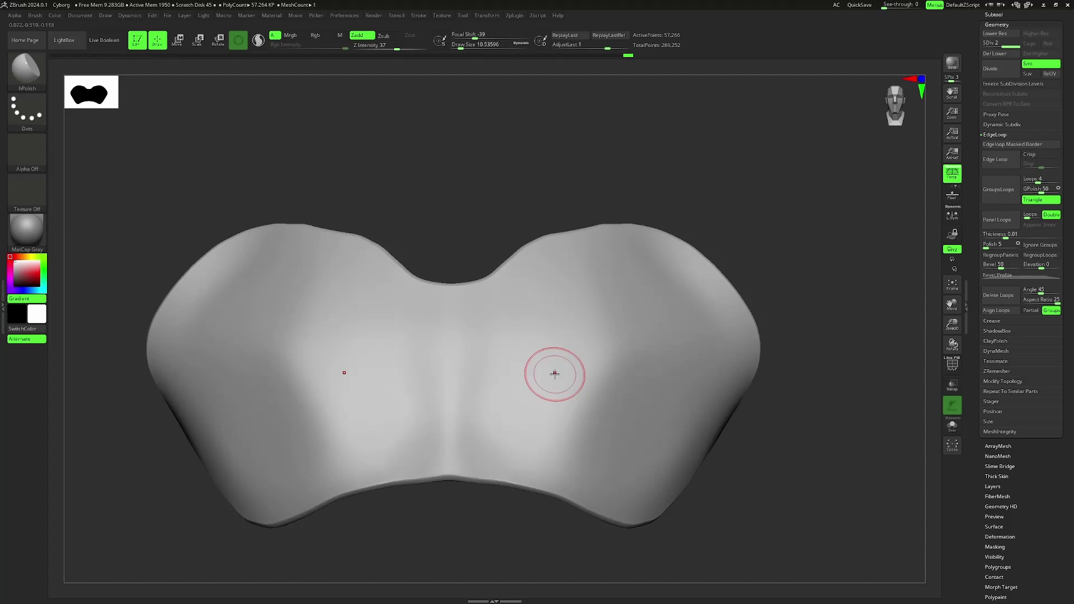
pyautogui.moveTo(864, 396)
pyautogui.keyDown('alt'); pyautogui.mouseDown()
pyautogui.moveTo(817, 358)
pyautogui.moveTo(827, 400)
pyautogui.mouseUp(); pyautogui.keyUp('alt')
pyautogui.press('s')
pyautogui.moveTo(659, 379)
pyautogui.mouseDown()
pyautogui.moveTo(639, 401)
pyautogui.moveTo(676, 386)
pyautogui.moveTo(651, 397)
pyautogui.moveTo(641, 419)
pyautogui.moveTo(668, 392)
pyautogui.moveTo(672, 367)
pyautogui.moveTo(658, 374)
pyautogui.mouseUp()
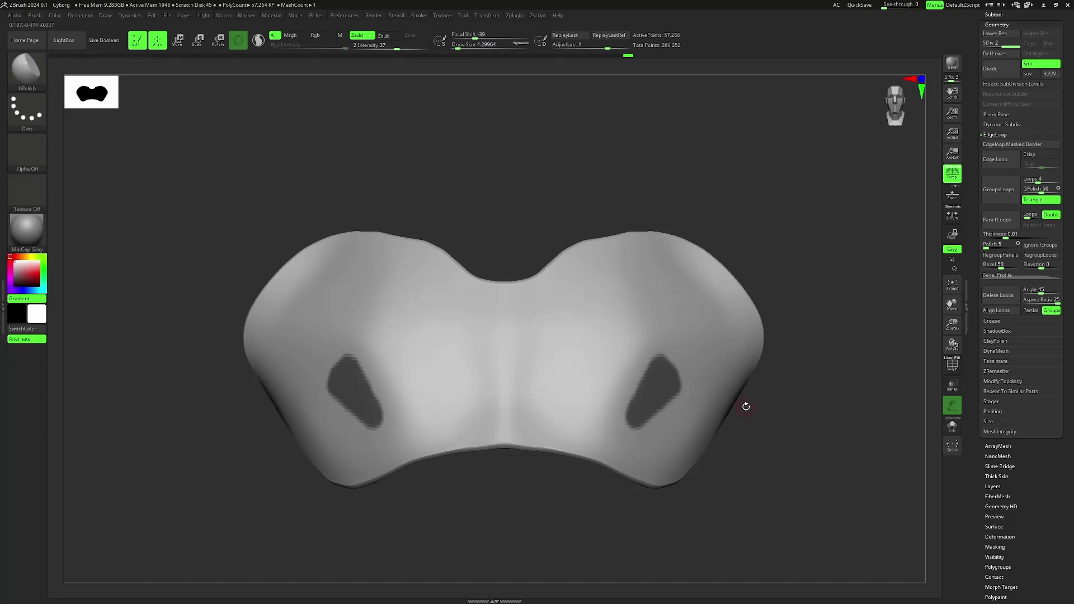
# Smooth the slot masks' outlines by blurring and sharpening them, and invert the mask
pyautogui.keyDown('alt'); pyautogui.moveTo(811, 421); pyautogui.dragTo(786, 408); pyautogui.keyUp('alt')
pyautogui.moveTo(1020, 553)
pyautogui.mouseDown()
pyautogui.moveTo(1020, 385)
pyautogui.moveTo(1000, 316)
pyautogui.mouseUp()
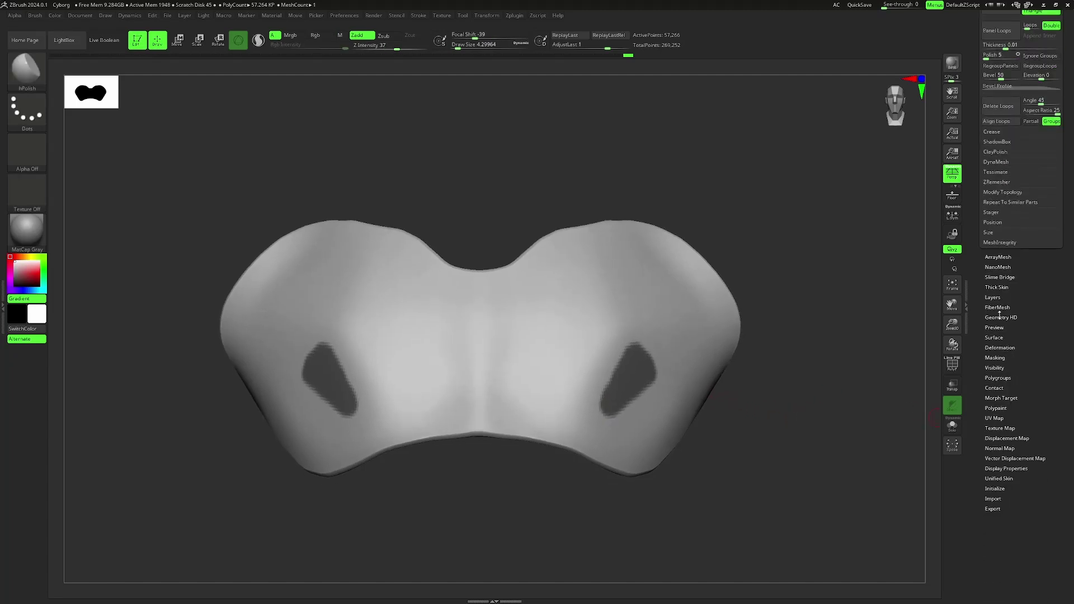
pyautogui.click(996, 358)
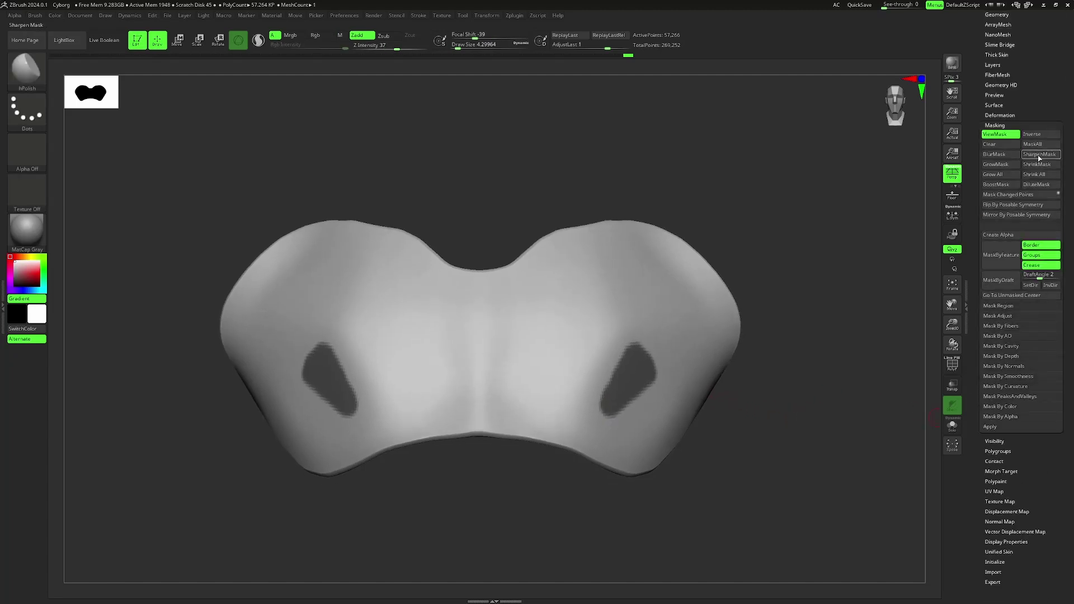
pyautogui.click(1004, 157)
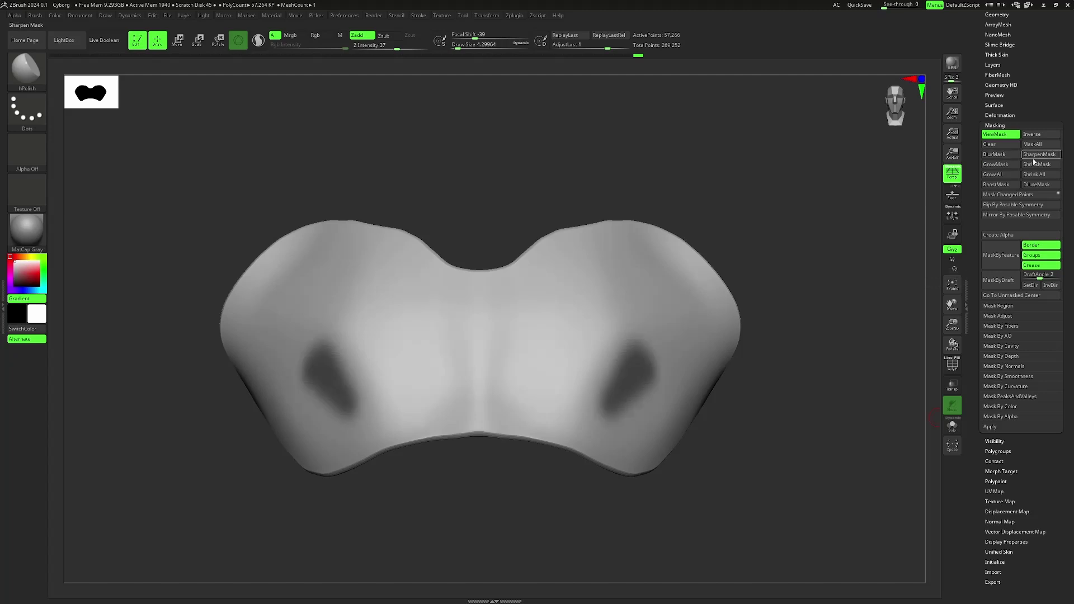
pyautogui.click(1035, 158)
pyautogui.keyDown('ctrl'); pyautogui.moveTo(841, 333); pyautogui.dragTo(852, 364, button='right'); pyautogui.keyUp('ctrl')
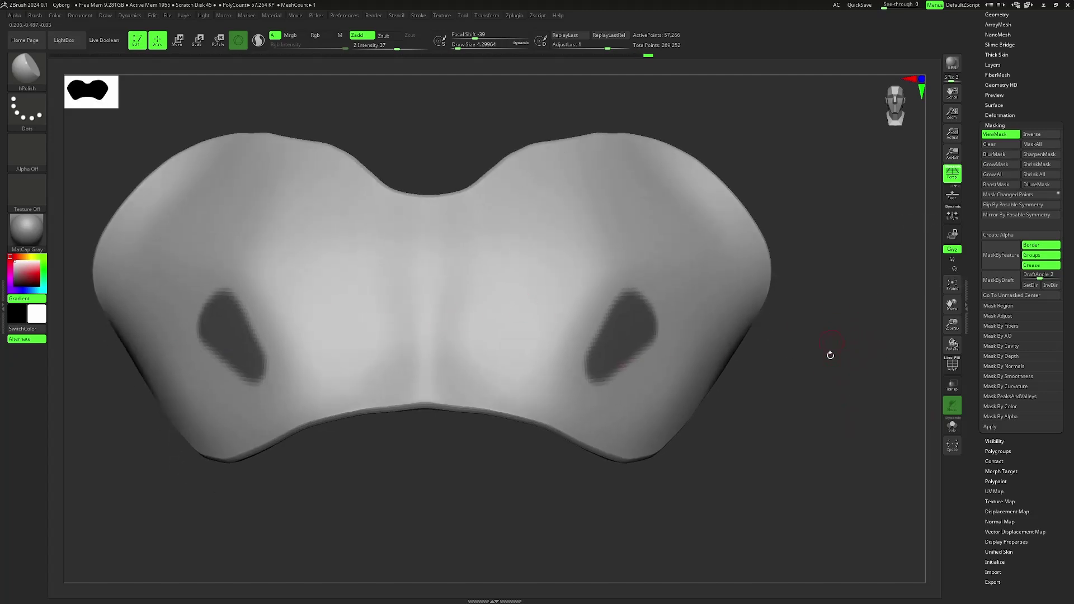
pyautogui.keyDown('ctrl'); pyautogui.click(839, 370); pyautogui.keyUp('ctrl')
pyautogui.scroll(-3, 820, 355)
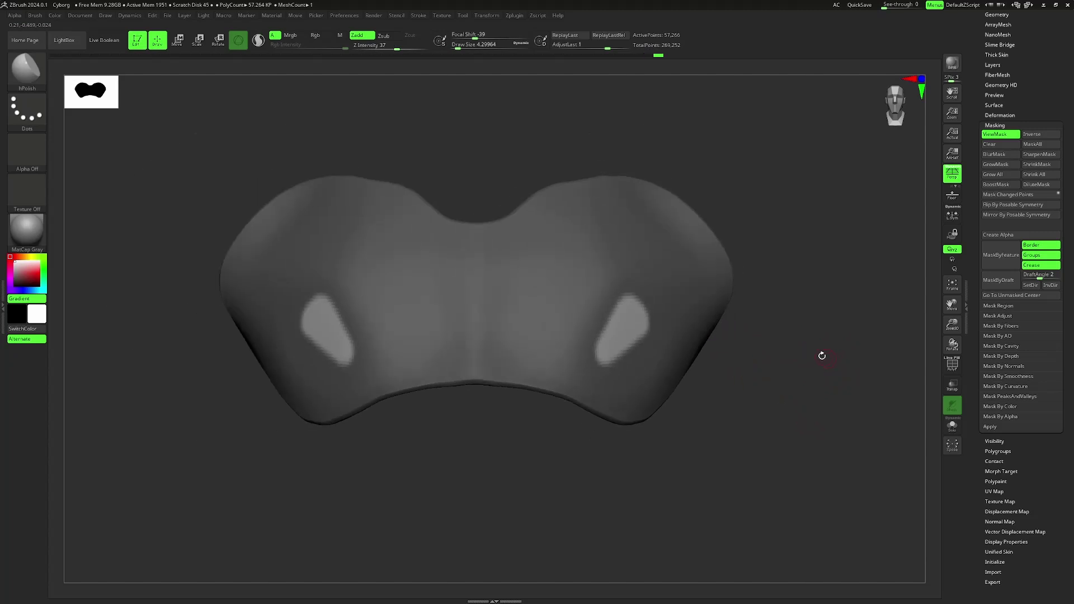
# Activate the Move gizmo and centre it on the unmasked slot area
pyautogui.press('w')
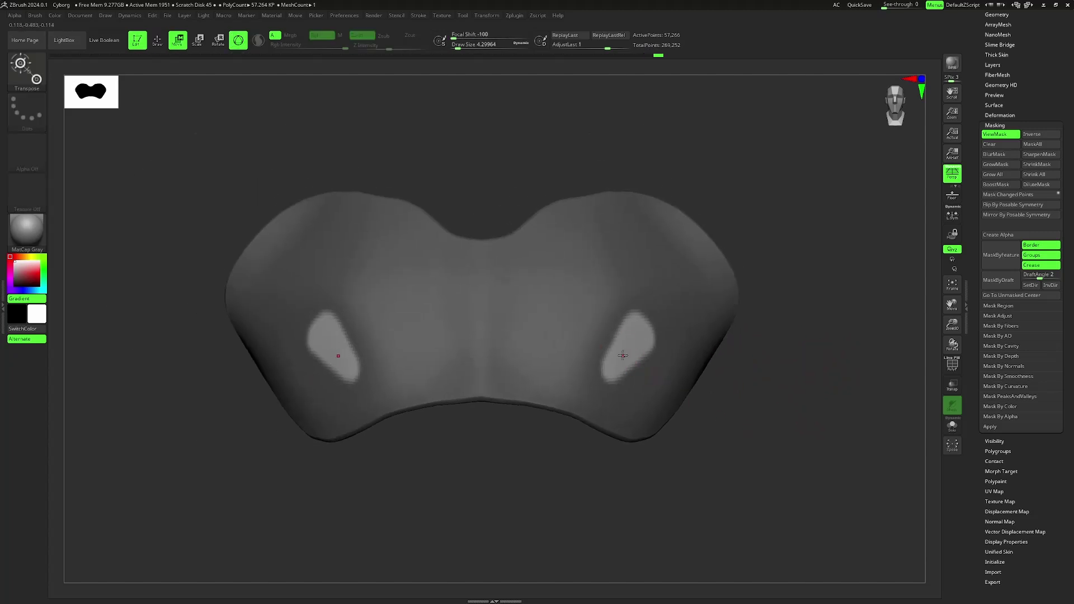
pyautogui.keyDown('alt'); pyautogui.moveTo(772, 467); pyautogui.dragTo(654, 347); pyautogui.keyUp('alt')
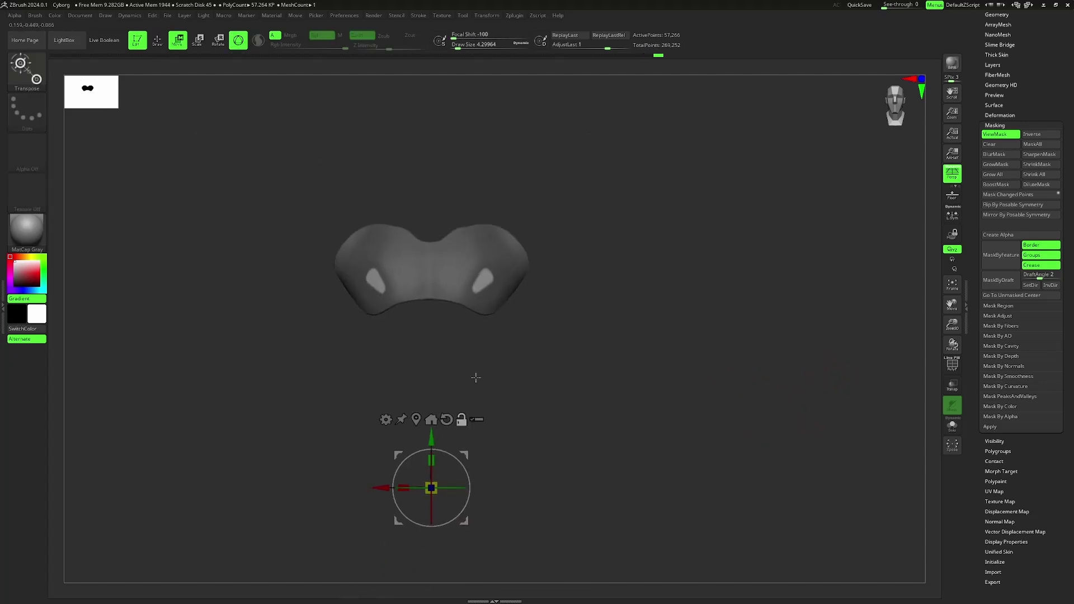
pyautogui.click(415, 419)
pyautogui.scroll(3, 612, 377)
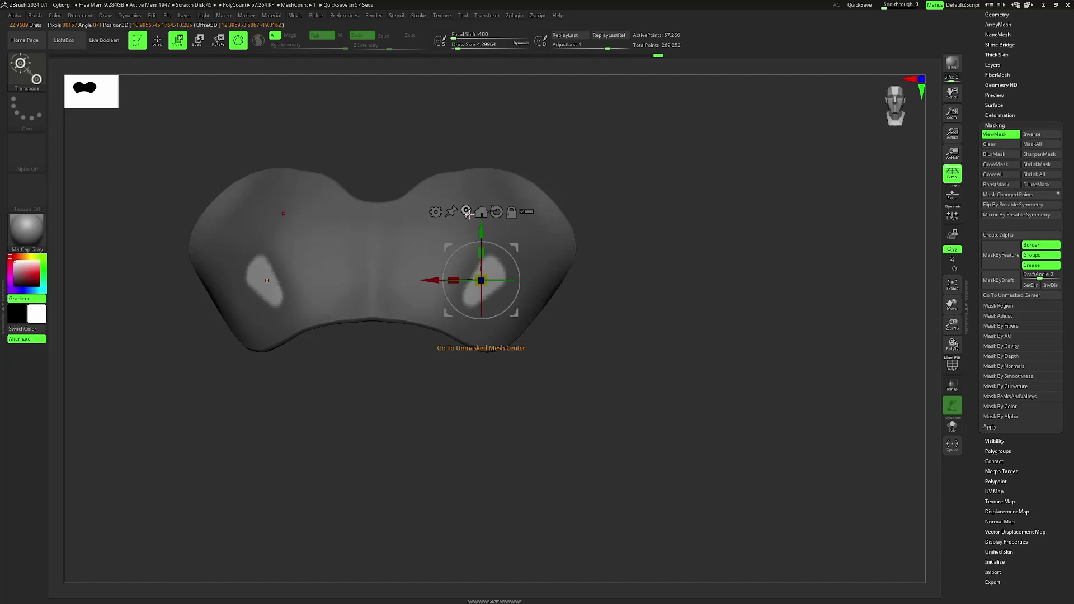
pyautogui.scroll(2, 679, 312)
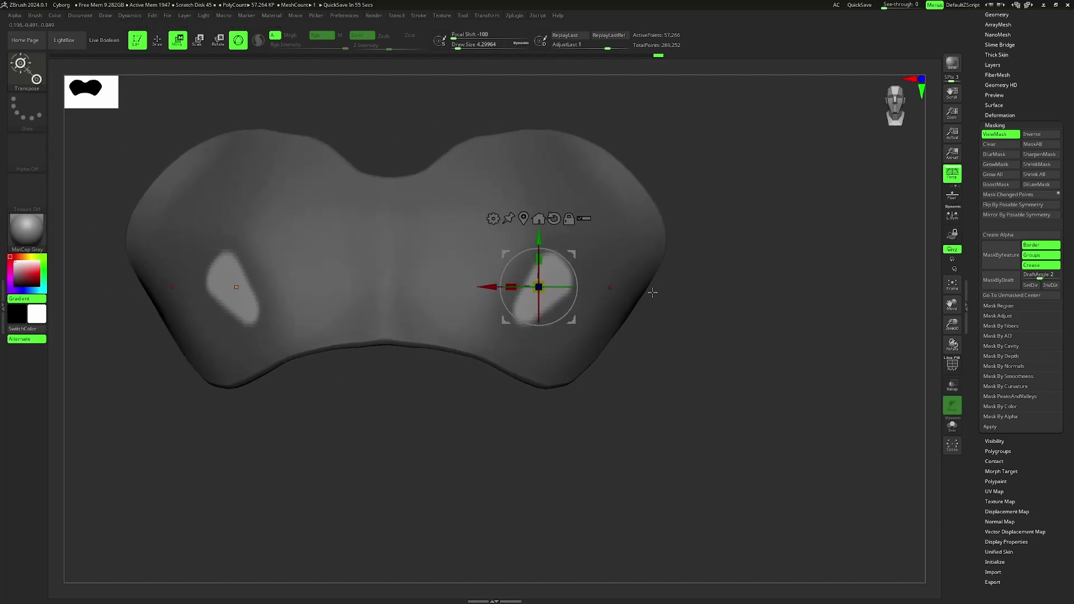
# Push the unmasked slot areas inward along the depth axis to form two recesses, and hide the mask
pyautogui.moveTo(653, 292); pyautogui.dragTo(715, 343)
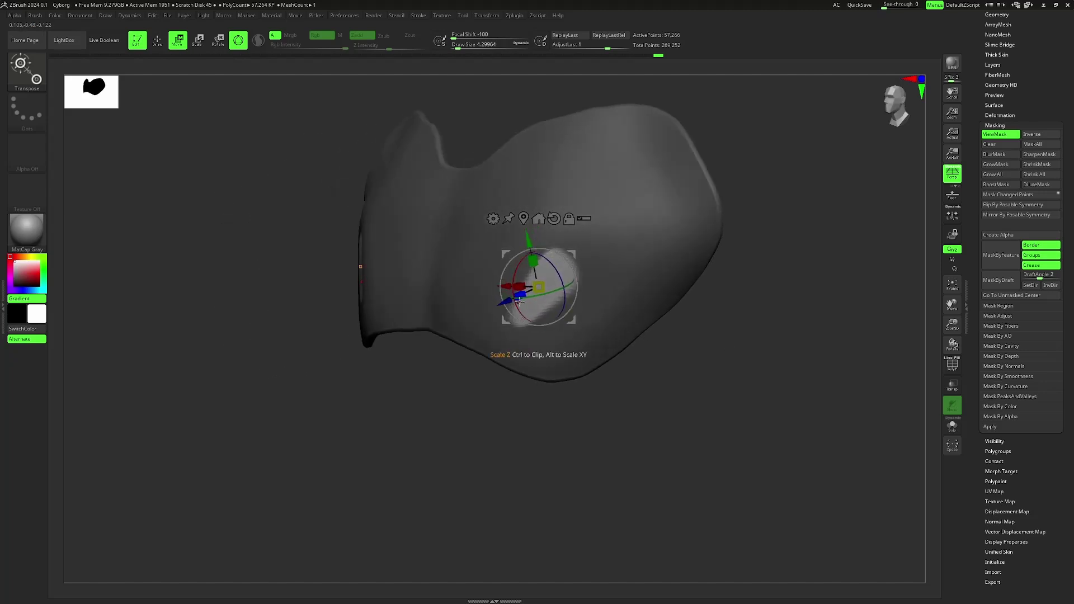
pyautogui.moveTo(519, 302); pyautogui.dragTo(526, 279)
pyautogui.moveTo(759, 314); pyautogui.dragTo(722, 309)
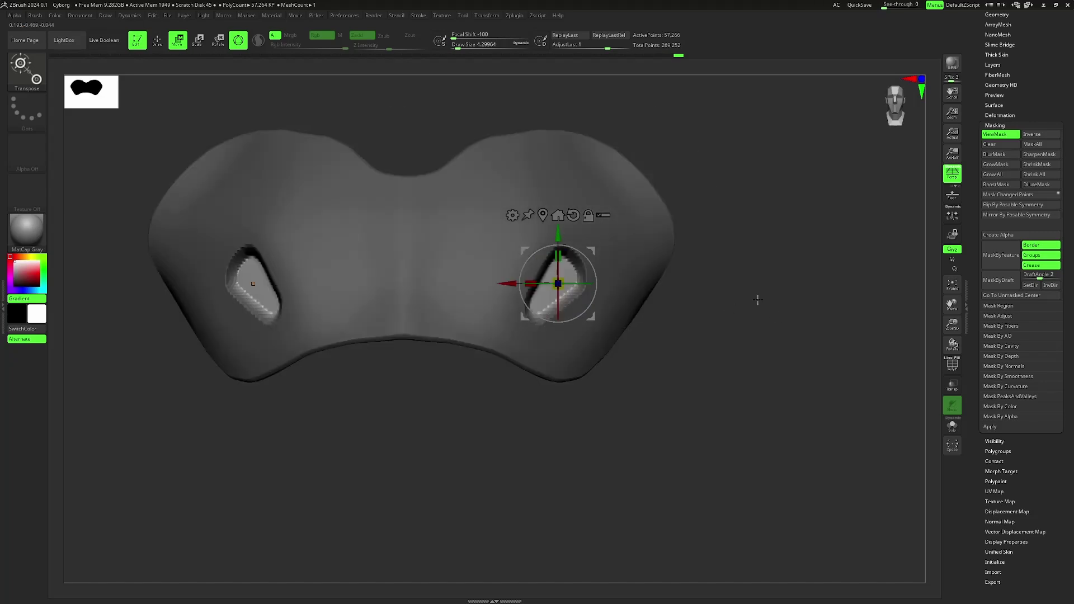
pyautogui.hotkey('ctrl', 'h')
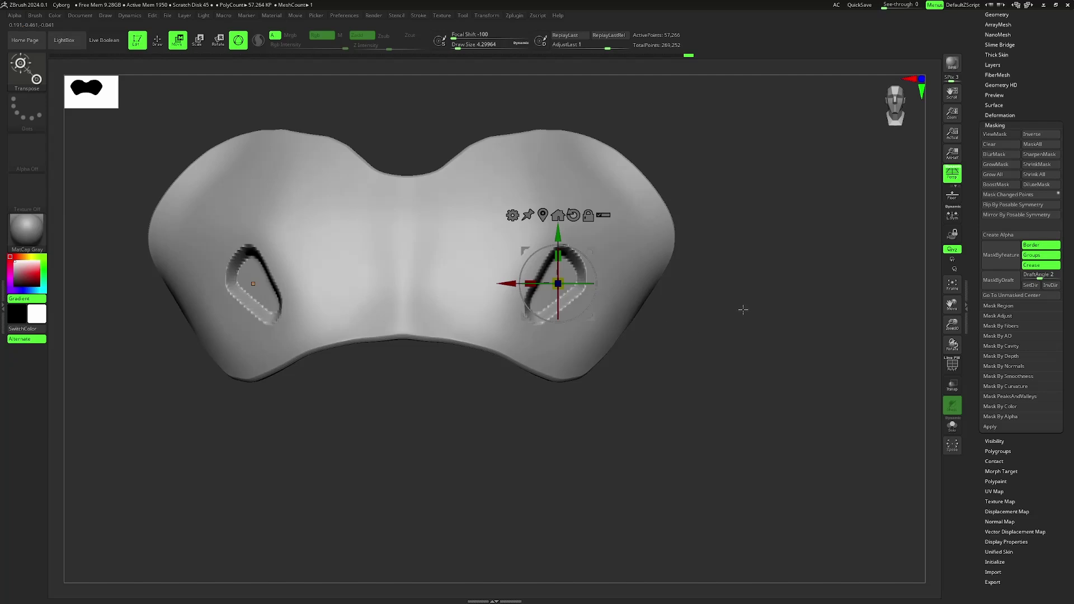
# Switch to the hPolish brush and polish the chest planes around the recesses, enlarging the draw size to about 27
pyautogui.moveTo(760, 318)
pyautogui.keyDown('alt'); pyautogui.mouseDown()
pyautogui.moveTo(767, 330)
pyautogui.moveTo(770, 319)
pyautogui.mouseUp(); pyautogui.keyUp('alt')
pyautogui.press('b')
pyautogui.press('h')
pyautogui.press('p')
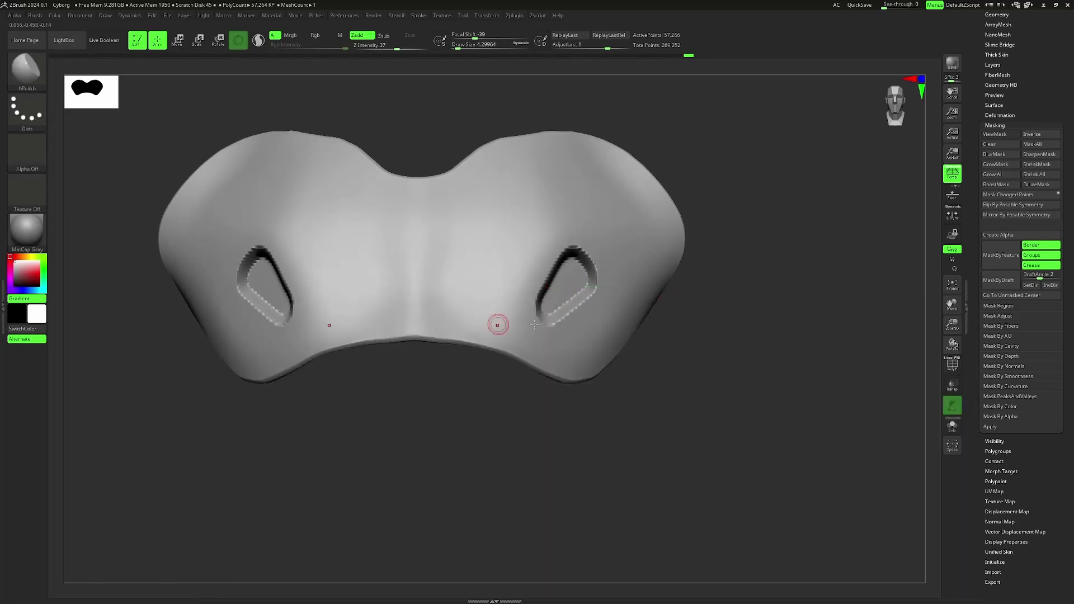
pyautogui.press('s')
pyautogui.moveTo(507, 231); pyautogui.dragTo(501, 231)
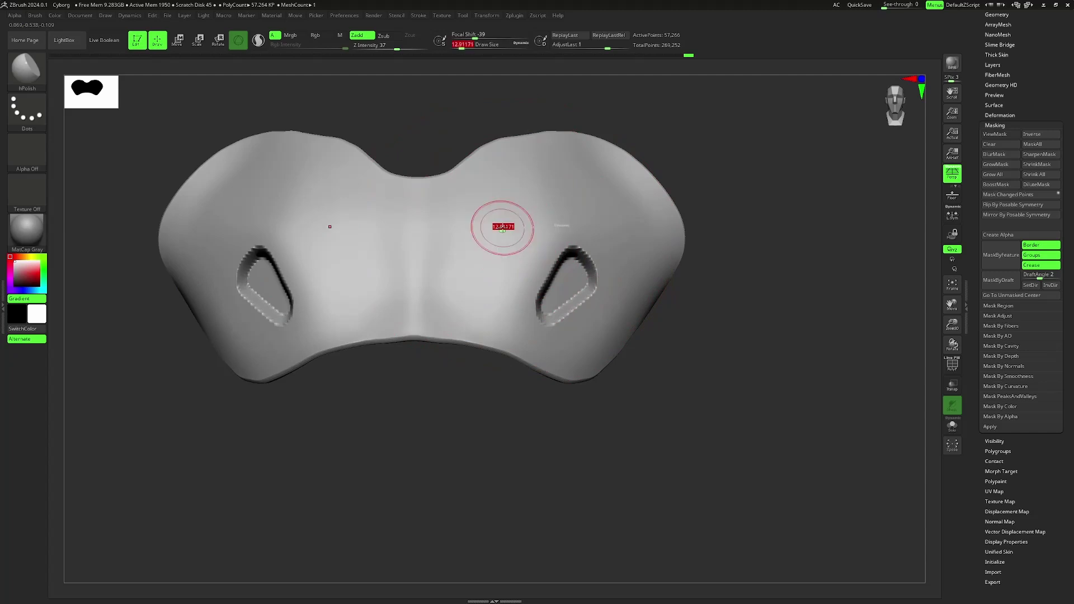
pyautogui.moveTo(741, 290)
pyautogui.mouseDown()
pyautogui.moveTo(733, 305)
pyautogui.moveTo(706, 294)
pyautogui.mouseUp()
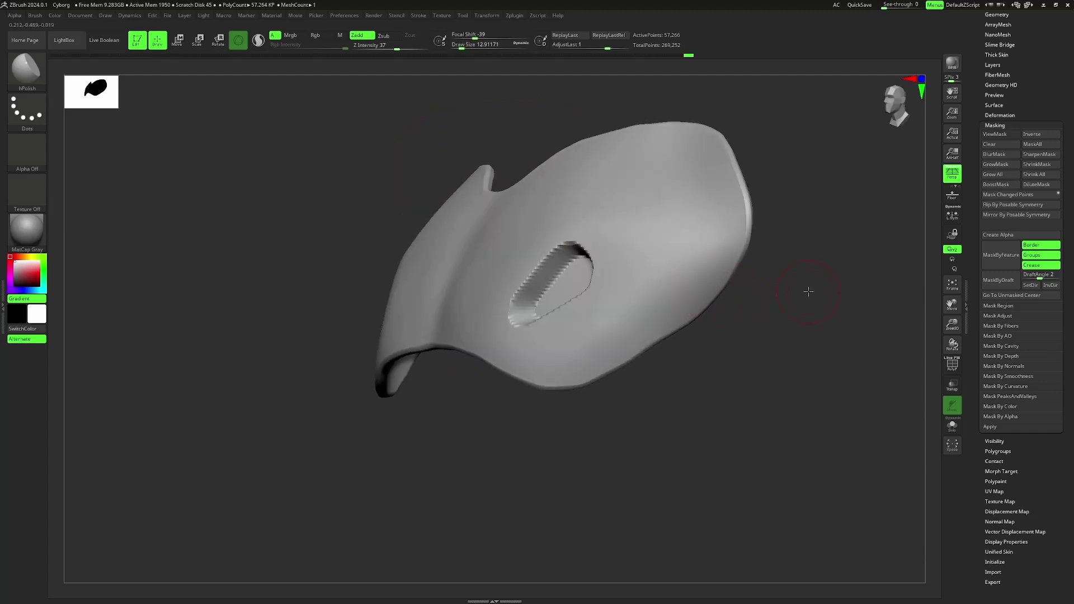
pyautogui.keyDown('shift'); pyautogui.moveTo(808, 290); pyautogui.dragTo(786, 314); pyautogui.keyUp('shift')
pyautogui.press('s')
pyautogui.moveTo(486, 286)
pyautogui.mouseDown()
pyautogui.moveTo(501, 287)
pyautogui.moveTo(503, 319)
pyautogui.mouseUp()
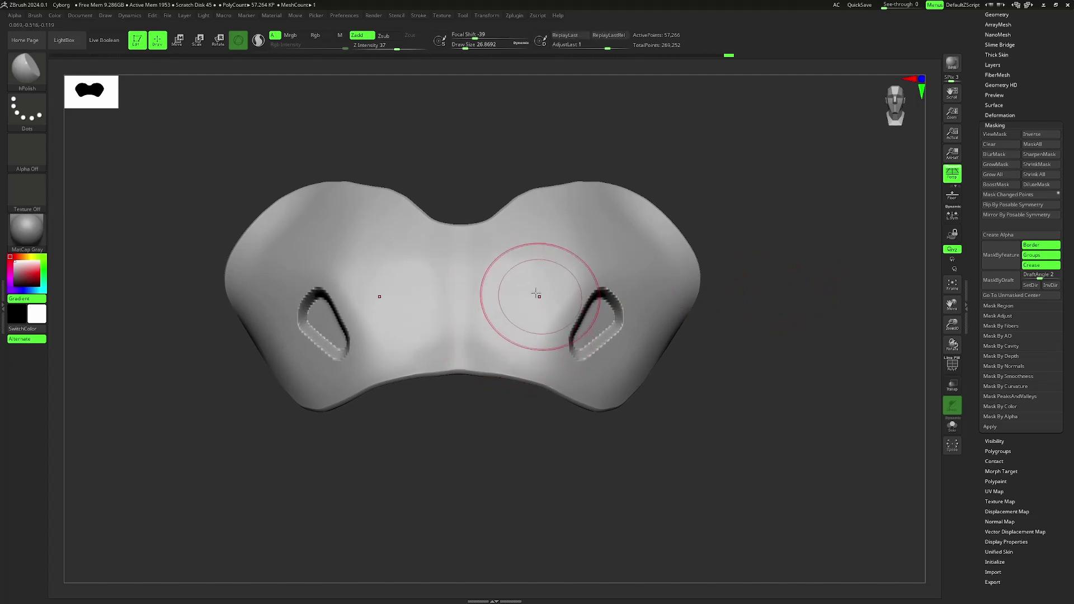
# Polish the lower outer planes of the chest piece below and beside the recesses
pyautogui.moveTo(713, 263); pyautogui.dragTo(748, 271)
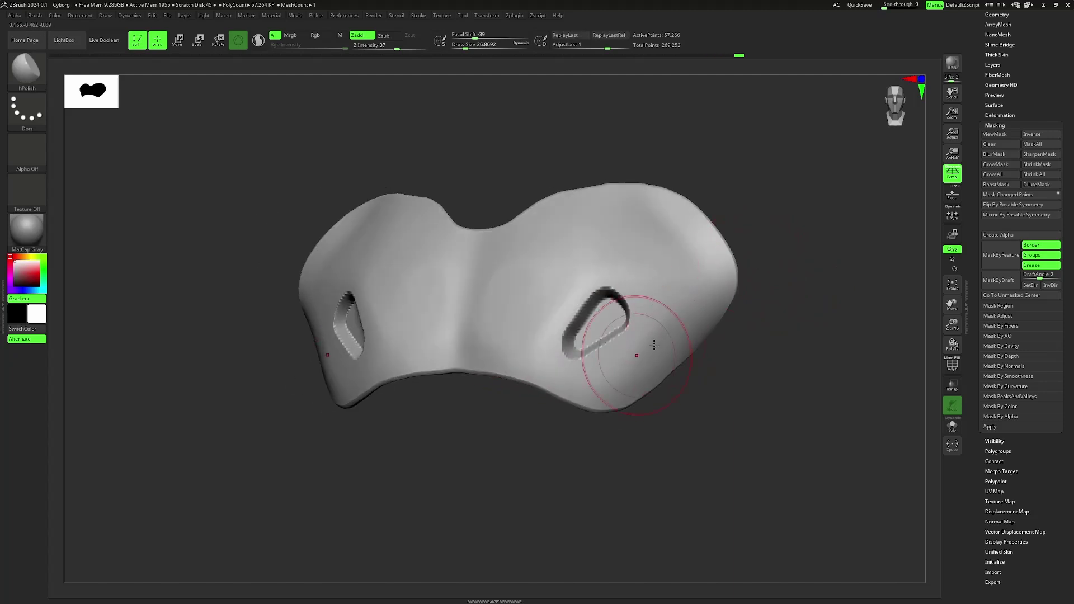
pyautogui.moveTo(596, 383); pyautogui.dragTo(616, 388)
pyautogui.moveTo(689, 336); pyautogui.dragTo(613, 384)
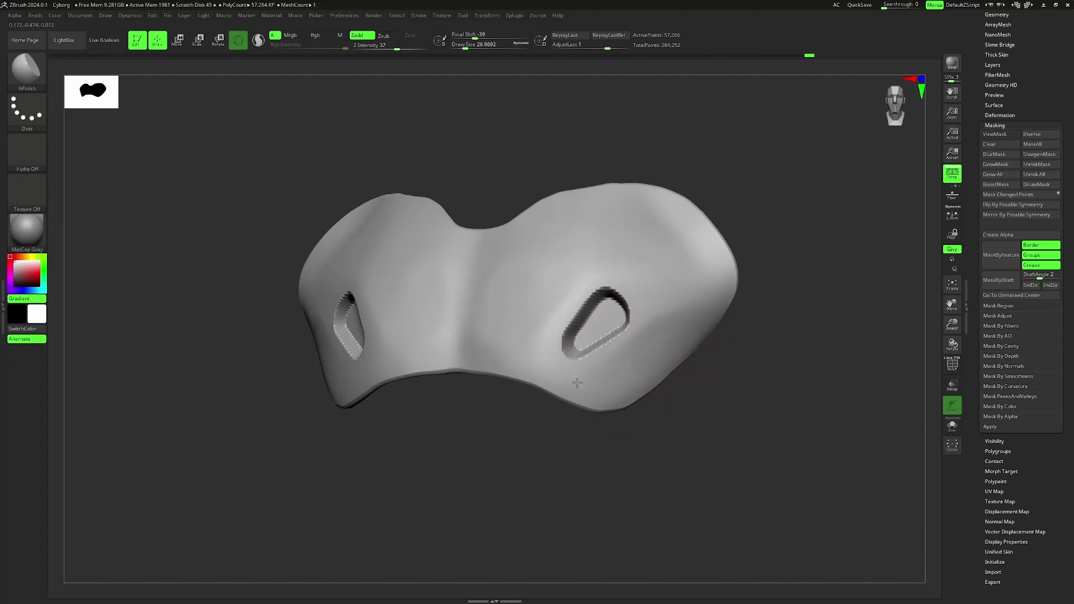
pyautogui.moveTo(677, 346); pyautogui.dragTo(689, 337)
# Polish the inner chest planes between the recesses with a draw size of about 25, and check the polyframe
pyautogui.moveTo(739, 336)
pyautogui.keyDown('shift'); pyautogui.mouseDown()
pyautogui.moveTo(791, 334)
pyautogui.moveTo(767, 338)
pyautogui.mouseUp(); pyautogui.keyUp('shift')
pyautogui.press('s')
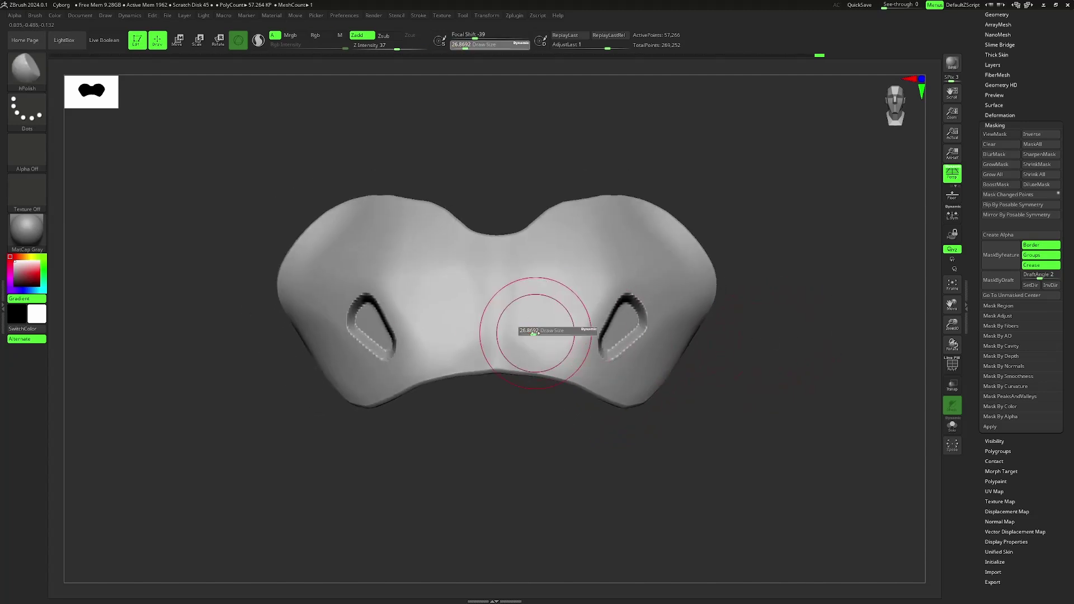
pyautogui.moveTo(534, 333); pyautogui.dragTo(531, 333)
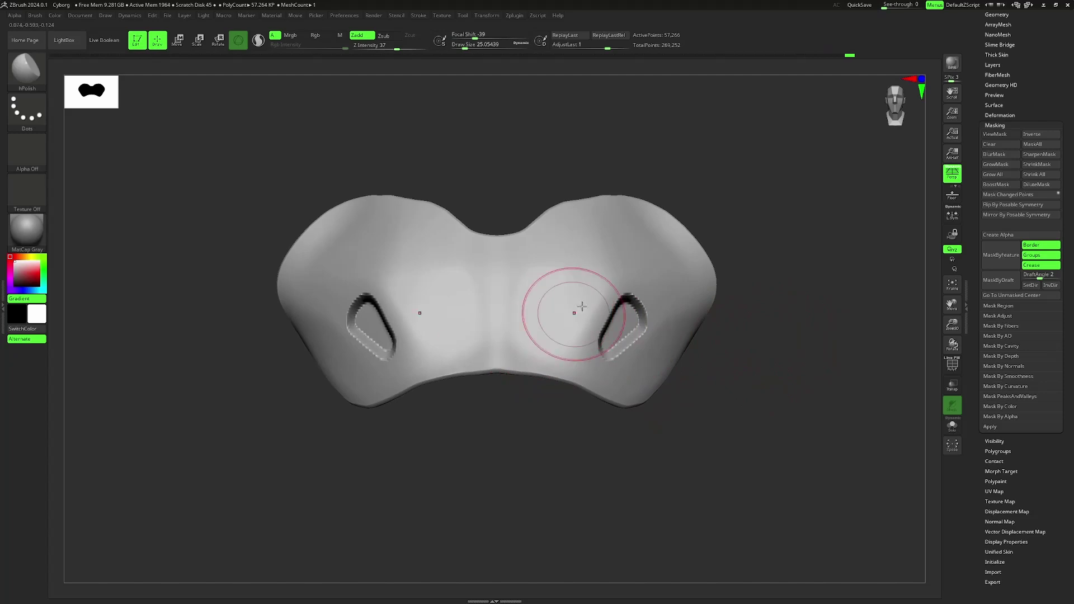
pyautogui.hotkey('shift', 'f')
pyautogui.moveTo(780, 268); pyautogui.dragTo(885, 389)
pyautogui.hotkey('shift', 'f')
# Polish the upper chest planes beside the neckline with a draw size of about 49
pyautogui.press('s')
pyautogui.moveTo(561, 311); pyautogui.dragTo(566, 310)
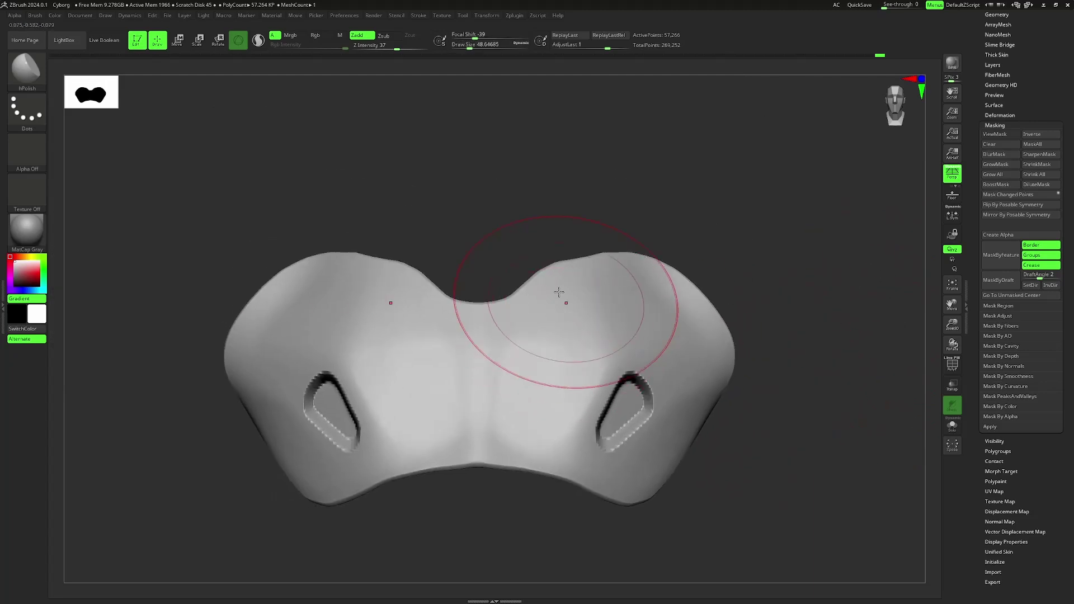
pyautogui.moveTo(562, 296); pyautogui.dragTo(551, 302, button='right')
# Polish the upper outer chest planes into flat facets above the recesses with a draw size of about 18
pyautogui.press('s')
pyautogui.click(551, 302)
pyautogui.moveTo(551, 302); pyautogui.dragTo(550, 299)
pyautogui.press(']')
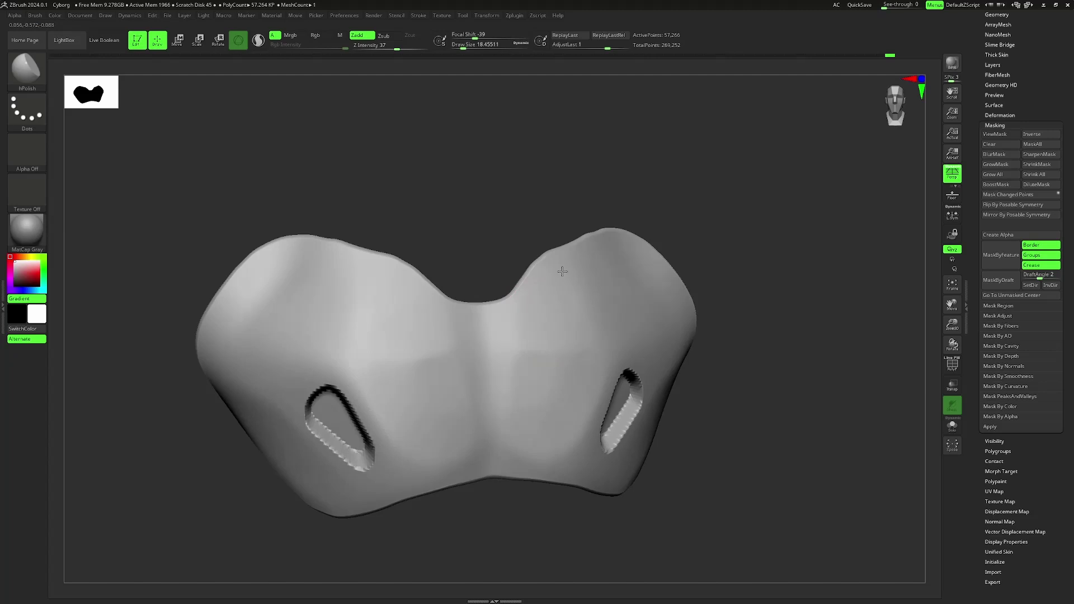
pyautogui.moveTo(705, 313); pyautogui.dragTo(654, 308, button='right')
pyautogui.press('s')
pyautogui.moveTo(653, 308); pyautogui.dragTo(659, 307)
pyautogui.moveTo(669, 305); pyautogui.dragTo(649, 282)
pyautogui.keyDown('shift'); pyautogui.moveTo(671, 302); pyautogui.dragTo(758, 313, button='right'); pyautogui.keyUp('shift')
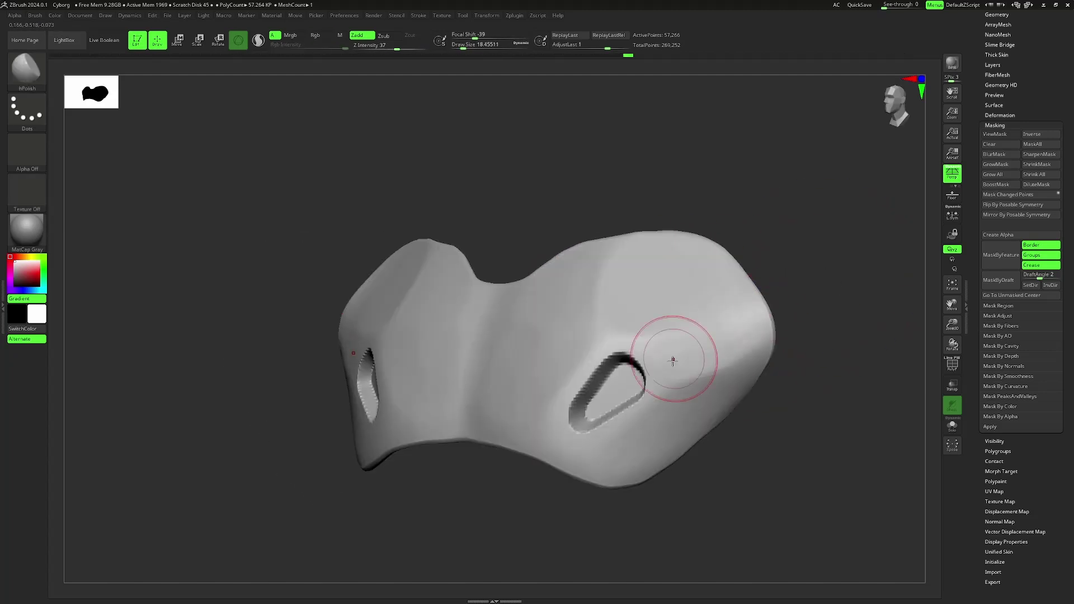
pyautogui.moveTo(844, 319); pyautogui.dragTo(710, 375)
pyautogui.moveTo(651, 442)
pyautogui.mouseDown()
pyautogui.moveTo(750, 380)
pyautogui.moveTo(848, 391)
pyautogui.mouseUp()
pyautogui.moveTo(525, 348)
pyautogui.mouseDown()
pyautogui.moveTo(558, 405)
pyautogui.moveTo(529, 348)
pyautogui.mouseUp()
# Examine the polished planes and the polyframe of the chest plate from the front, side and above
pyautogui.keyDown('ctrl'); pyautogui.moveTo(795, 336); pyautogui.dragTo(791, 371, button='right'); pyautogui.keyUp('ctrl')
pyautogui.hotkey('shift', 'f')
pyautogui.hotkey('shift', 'f')
pyautogui.moveTo(895, 358)
pyautogui.mouseDown(button='right')
pyautogui.moveTo(823, 347)
pyautogui.moveTo(819, 320)
pyautogui.moveTo(750, 313)
pyautogui.moveTo(755, 336)
pyautogui.moveTo(813, 364)
pyautogui.moveTo(783, 376)
pyautogui.mouseUp(button='right')
pyautogui.hotkey('shift', 'f')
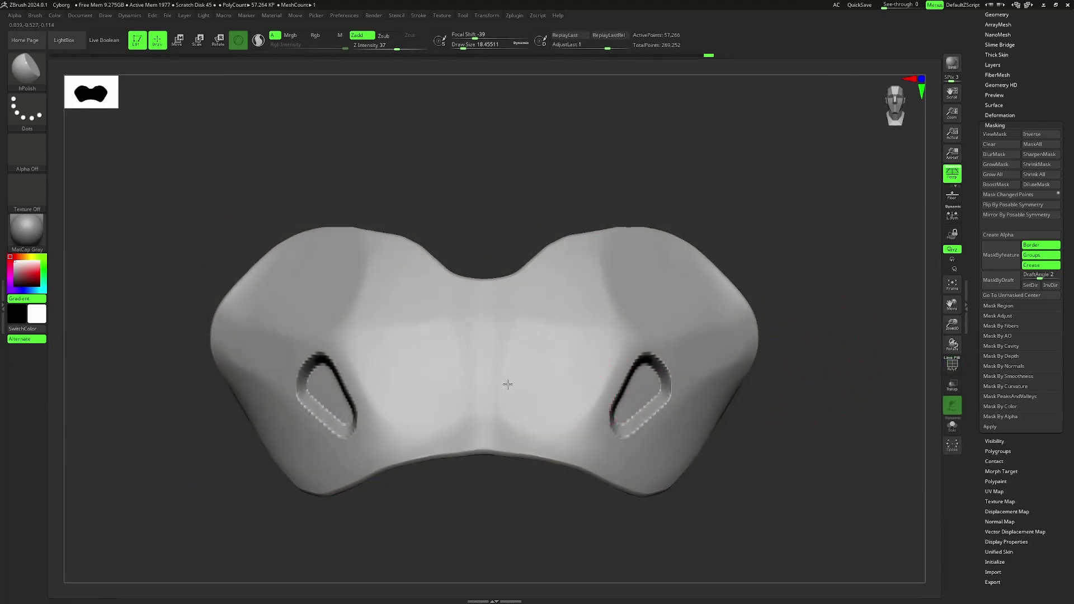
pyautogui.keyDown('alt'); pyautogui.moveTo(810, 396); pyautogui.dragTo(780, 376, button='right'); pyautogui.keyUp('alt')
pyautogui.hotkey('shift', 'f')
pyautogui.moveTo(856, 373); pyautogui.dragTo(790, 369, button='right')
pyautogui.hotkey('shift', 'f')
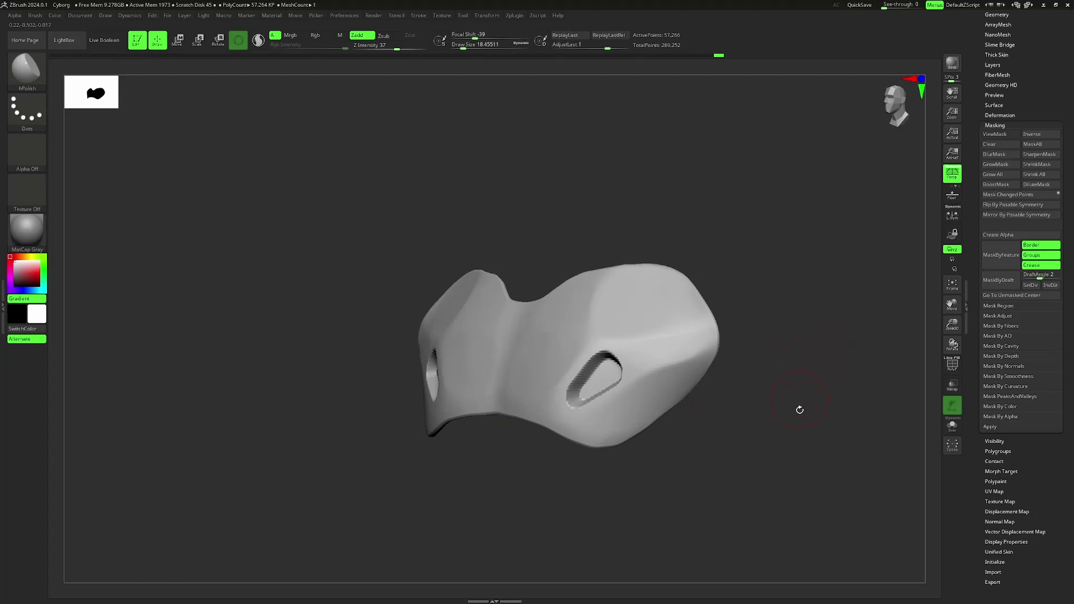
pyautogui.hotkey('shift', 'f')
pyautogui.moveTo(811, 343); pyautogui.dragTo(815, 385, button='right')
pyautogui.moveTo(911, 243); pyautogui.dragTo(781, 334, button='right')
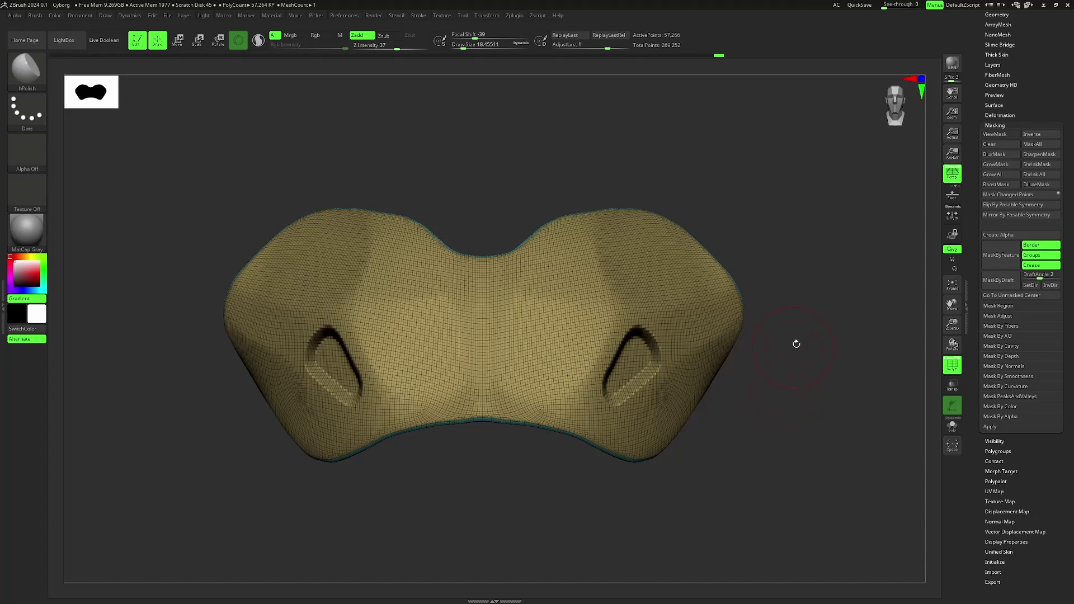
pyautogui.moveTo(817, 265); pyautogui.dragTo(769, 289)
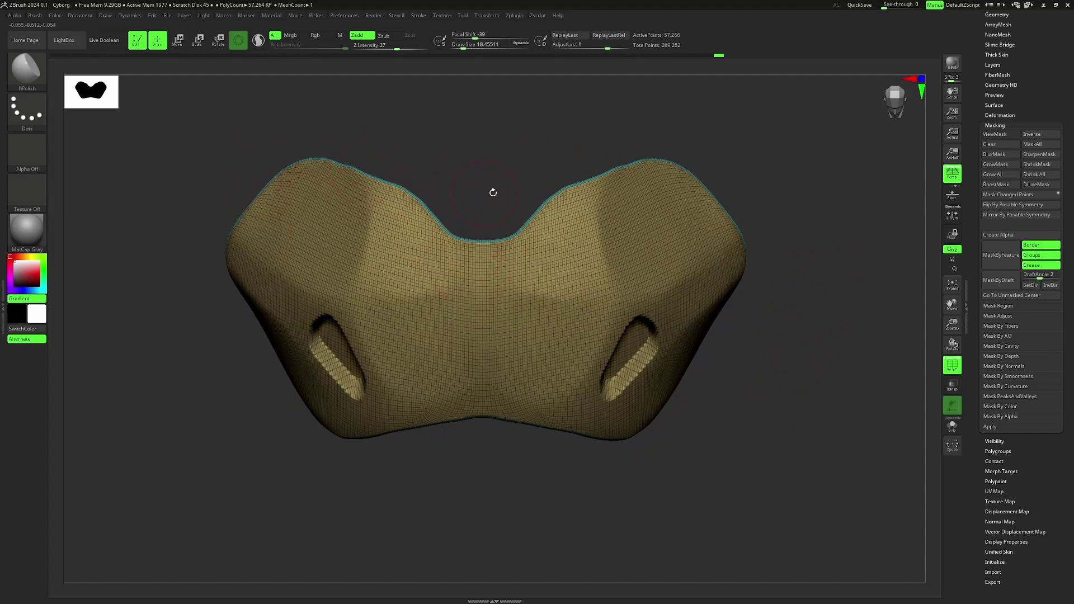
pyautogui.moveTo(499, 173)
pyautogui.mouseDown()
pyautogui.moveTo(509, 173)
pyautogui.moveTo(498, 190)
pyautogui.moveTo(478, 180)
pyautogui.moveTo(488, 167)
pyautogui.moveTo(487, 199)
pyautogui.mouseUp()
# Smooth the jagged rims and walls of both recesses with a draw size of about 6.6
pyautogui.press('b')
pyautogui.press('p')
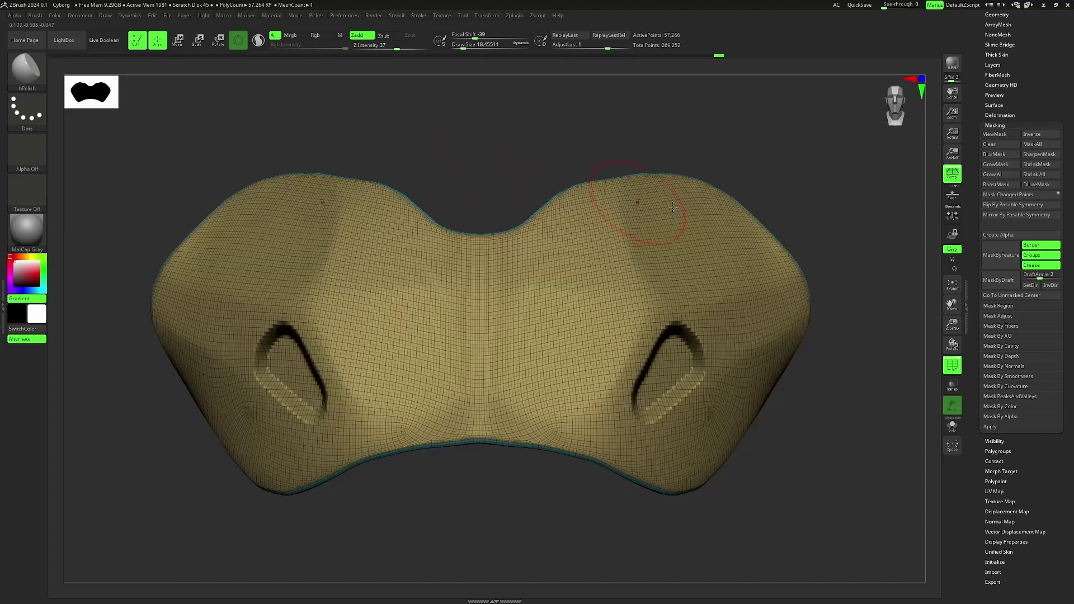
pyautogui.hotkey('shift', 'f')
pyautogui.press('s')
pyautogui.moveTo(859, 352)
pyautogui.mouseDown()
pyautogui.moveTo(871, 354)
pyautogui.moveTo(862, 346)
pyautogui.mouseUp()
pyautogui.press('s')
pyautogui.moveTo(868, 358)
pyautogui.mouseDown()
pyautogui.moveTo(901, 361)
pyautogui.moveTo(856, 327)
pyautogui.mouseUp()
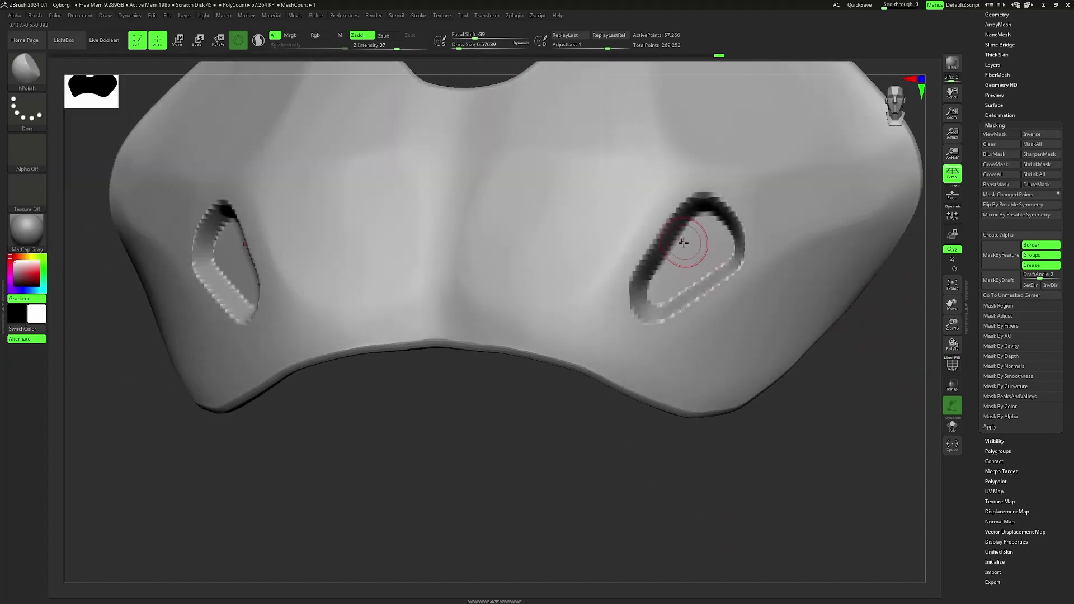
pyautogui.press('shift')
pyautogui.moveTo(659, 287)
pyautogui.keyDown('shift'); pyautogui.mouseDown()
pyautogui.moveTo(669, 294)
pyautogui.moveTo(736, 240)
pyautogui.moveTo(710, 246)
pyautogui.moveTo(682, 215)
pyautogui.moveTo(638, 263)
pyautogui.moveTo(643, 252)
pyautogui.moveTo(642, 317)
pyautogui.moveTo(690, 307)
pyautogui.moveTo(678, 297)
pyautogui.moveTo(699, 305)
pyautogui.moveTo(733, 279)
pyautogui.moveTo(746, 229)
pyautogui.mouseUp(); pyautogui.keyUp('shift')
pyautogui.keyDown('shift'); pyautogui.moveTo(707, 197); pyautogui.dragTo(723, 201); pyautogui.keyUp('shift')
pyautogui.moveTo(865, 319)
pyautogui.keyDown('shift'); pyautogui.mouseDown()
pyautogui.moveTo(899, 336)
pyautogui.moveTo(868, 293)
pyautogui.moveTo(844, 333)
pyautogui.moveTo(830, 295)
pyautogui.moveTo(828, 336)
pyautogui.mouseUp(); pyautogui.keyUp('shift')
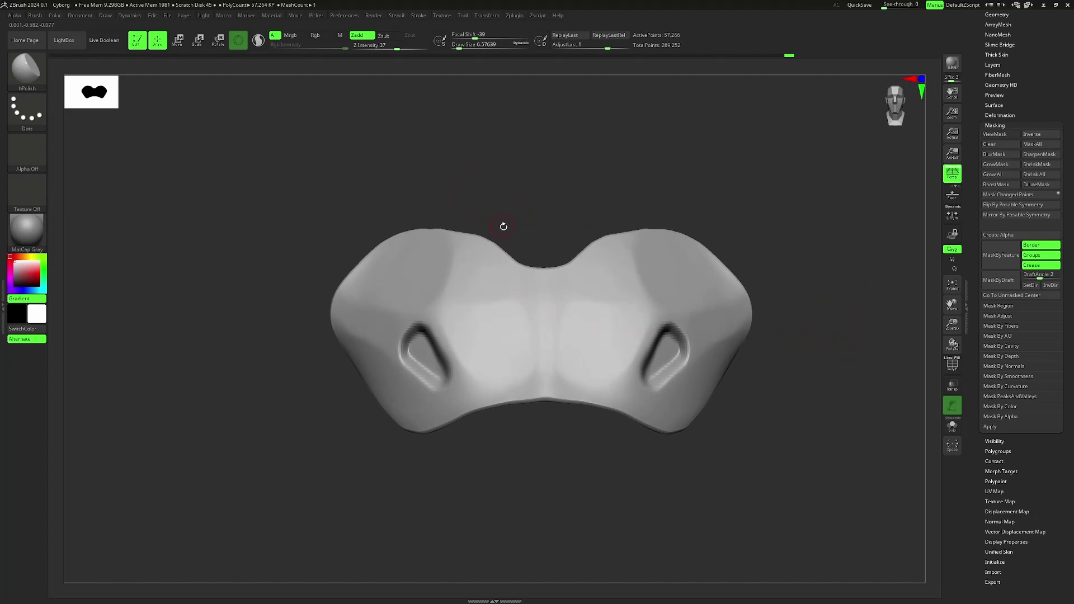
# Switch to the DamStandard brush
pyautogui.press('b')
pyautogui.press('d')
pyautogui.press('s')
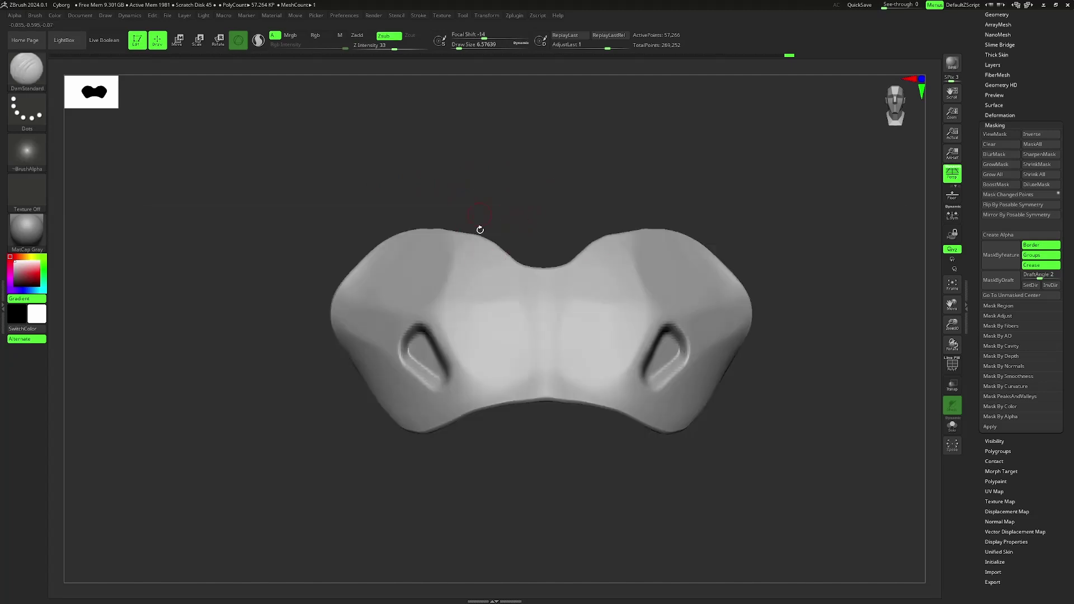
pyautogui.keyDown('alt'); pyautogui.moveTo(558, 208); pyautogui.dragTo(550, 247); pyautogui.keyUp('alt')
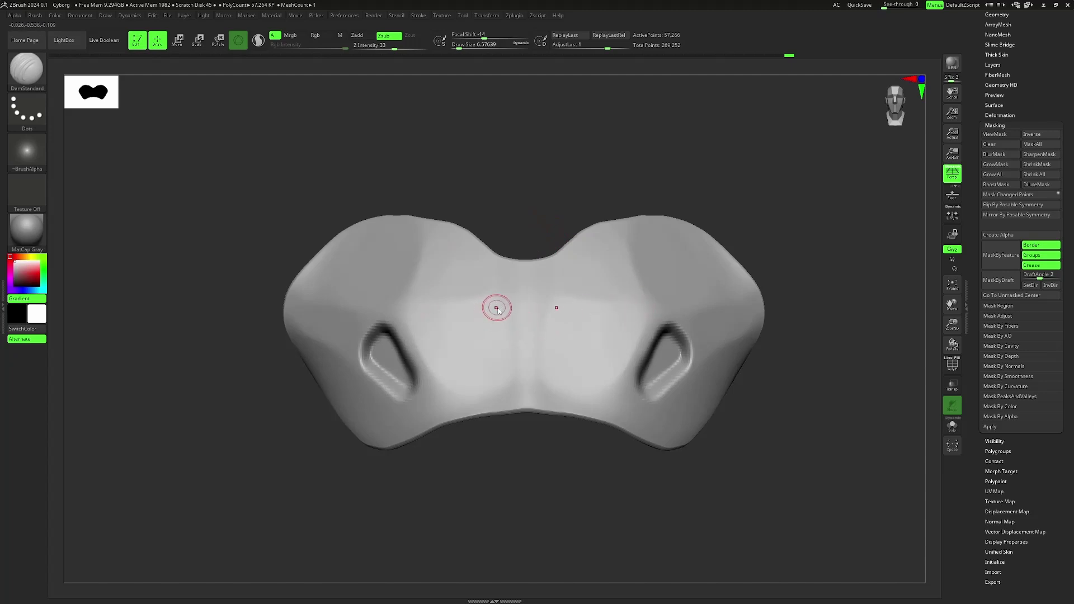
pyautogui.press('s')
pyautogui.moveTo(499, 302); pyautogui.dragTo(519, 367)
pyautogui.hotkey('ctrl', 'z')
pyautogui.moveTo(544, 213)
pyautogui.mouseDown()
pyautogui.moveTo(566, 202)
pyautogui.moveTo(511, 264)
pyautogui.mouseUp()
pyautogui.press('s')
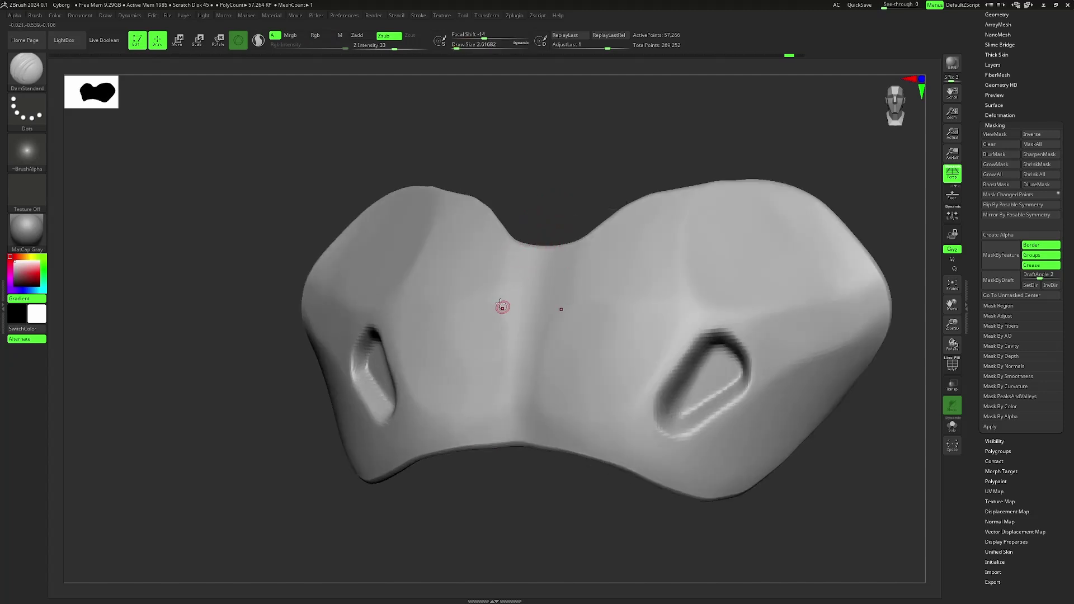
# Carve a straight crease along the inner edge of the upper outer planes with a draw size of about 5.75
pyautogui.press('ctrl')
pyautogui.moveTo(571, 192)
pyautogui.mouseDown()
pyautogui.moveTo(600, 187)
pyautogui.moveTo(593, 168)
pyautogui.moveTo(569, 202)
pyautogui.moveTo(646, 205)
pyautogui.mouseUp()
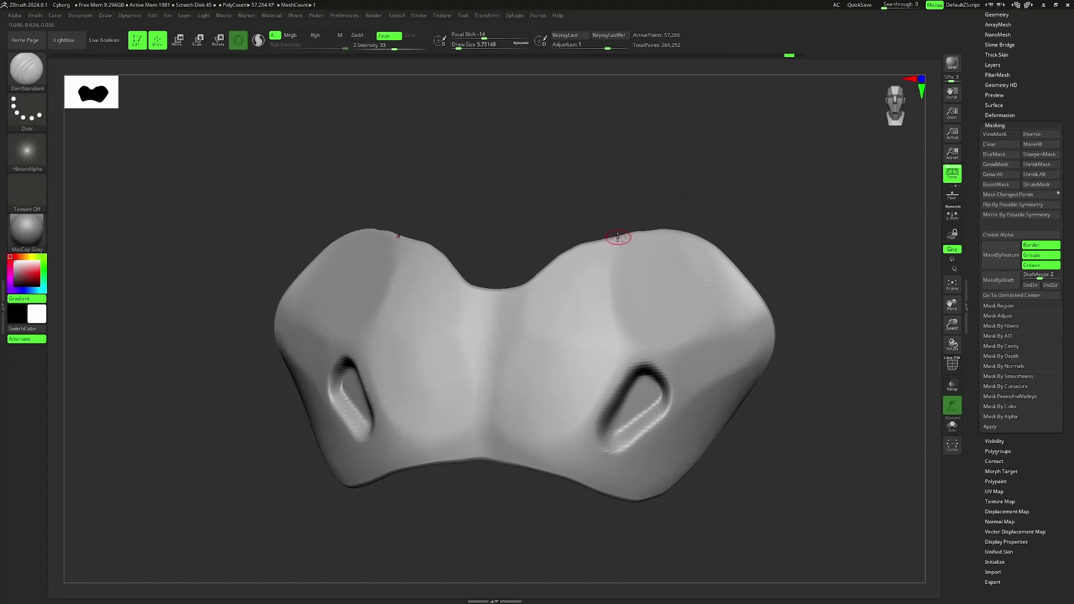
pyautogui.moveTo(609, 240); pyautogui.dragTo(613, 359)
pyautogui.hotkey('ctrl', 'z')
pyautogui.moveTo(612, 245); pyautogui.dragTo(615, 328)
pyautogui.moveTo(823, 268); pyautogui.dragTo(801, 283)
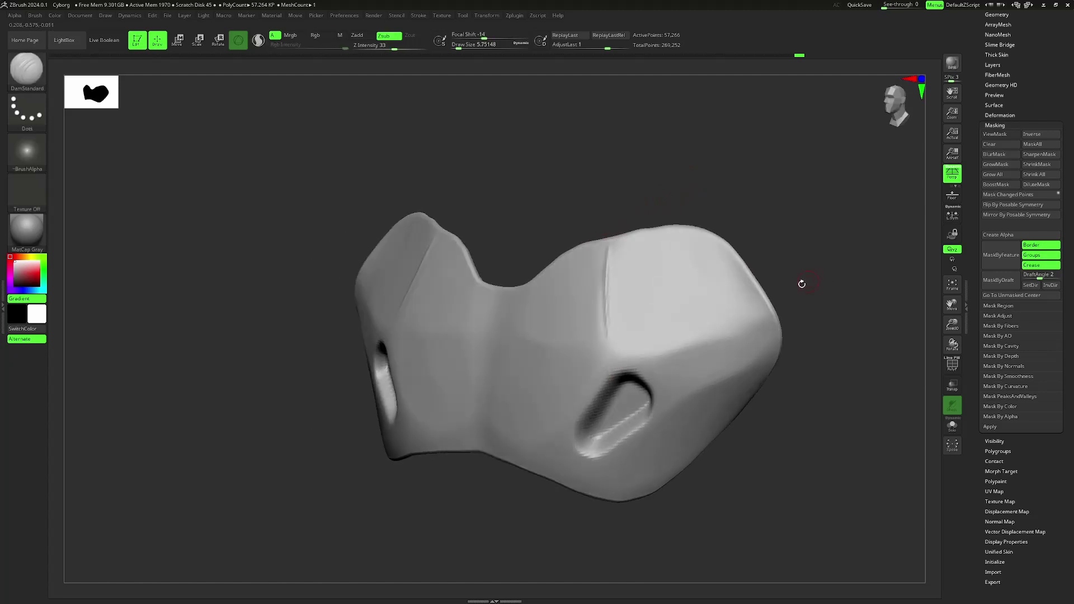
# Carve a crease along the lower edge of the upper outer planes, and undo the extra line beneath it
pyautogui.moveTo(640, 358)
pyautogui.mouseDown()
pyautogui.moveTo(767, 329)
pyautogui.moveTo(692, 391)
pyautogui.mouseUp()
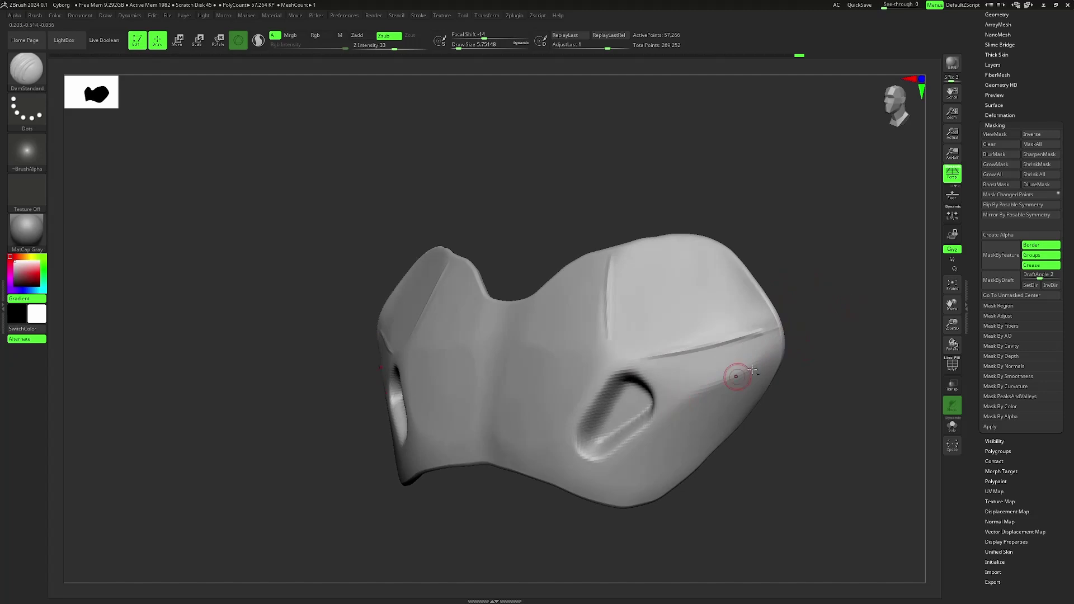
pyautogui.keyDown('shift'); pyautogui.moveTo(823, 381); pyautogui.dragTo(839, 373); pyautogui.keyUp('shift')
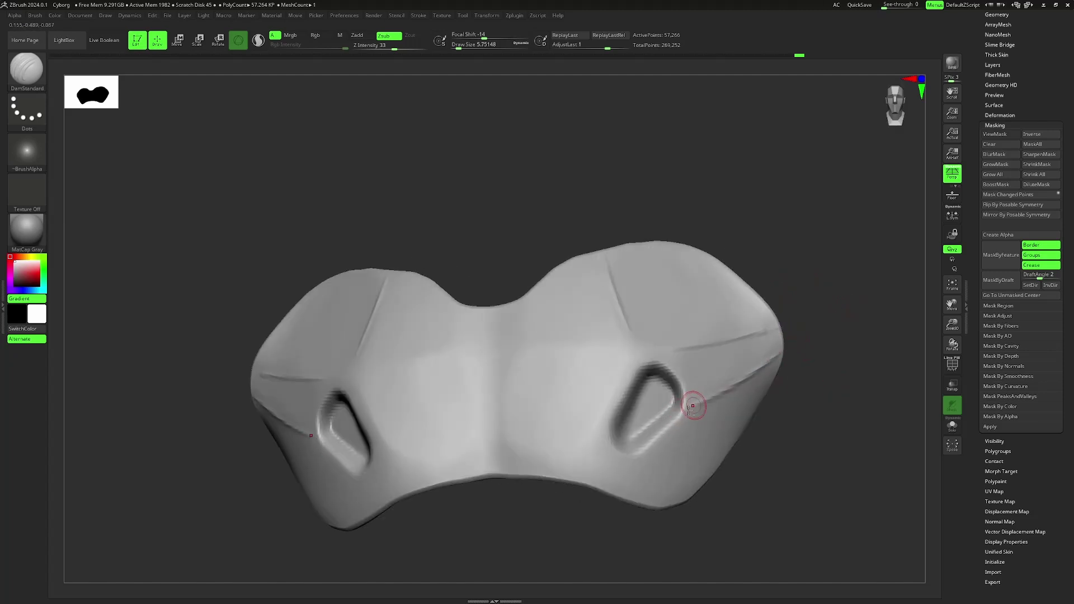
pyautogui.hotkey('ctrl', 'z')
pyautogui.moveTo(797, 287); pyautogui.dragTo(813, 262)
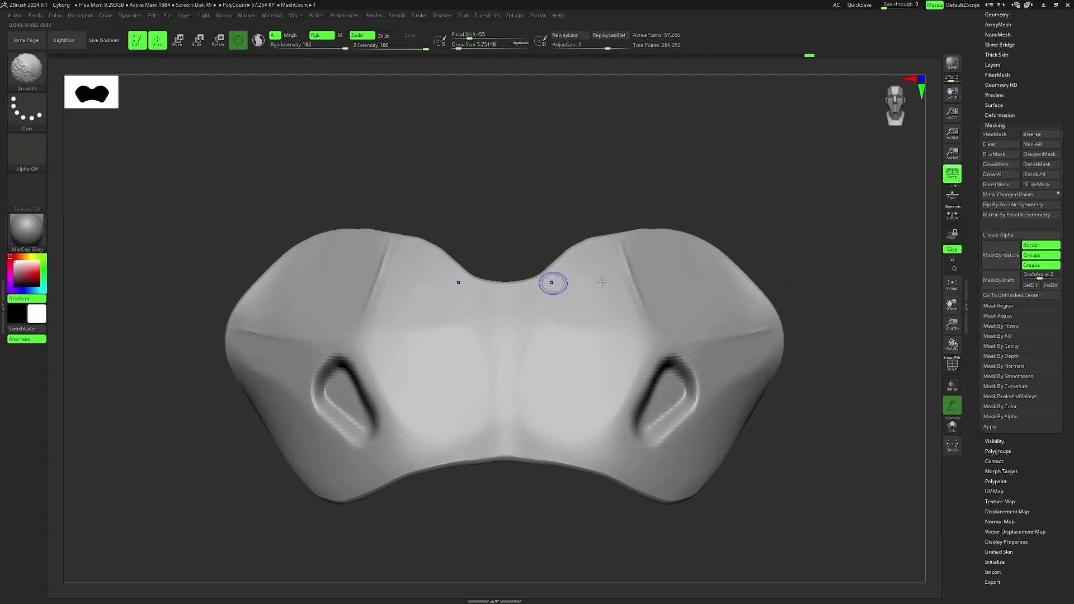
# Carve a curved groove on each side of the chest's centre line and soften both grooves by smoothing
pyautogui.moveTo(532, 332); pyautogui.dragTo(516, 415)
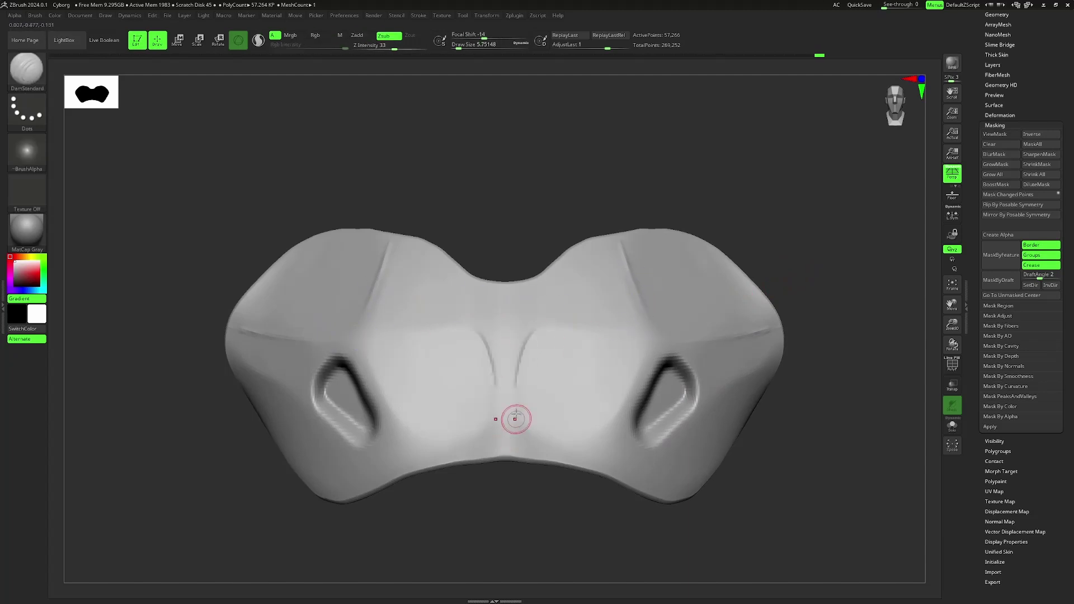
pyautogui.press('shift')
pyautogui.keyDown('shift'); pyautogui.moveTo(506, 371); pyautogui.dragTo(515, 352); pyautogui.keyUp('shift')
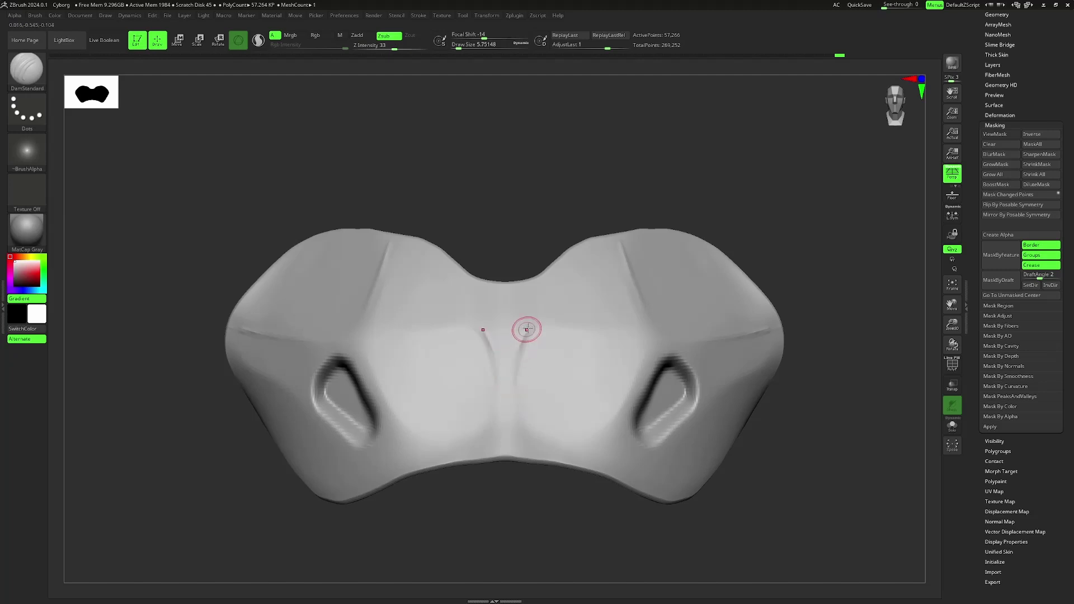
pyautogui.press('shift')
pyautogui.moveTo(843, 372)
pyautogui.keyDown('alt'); pyautogui.mouseDown()
pyautogui.moveTo(848, 331)
pyautogui.moveTo(815, 354)
pyautogui.moveTo(798, 349)
pyautogui.moveTo(837, 350)
pyautogui.moveTo(808, 363)
pyautogui.mouseUp(); pyautogui.keyUp('alt')
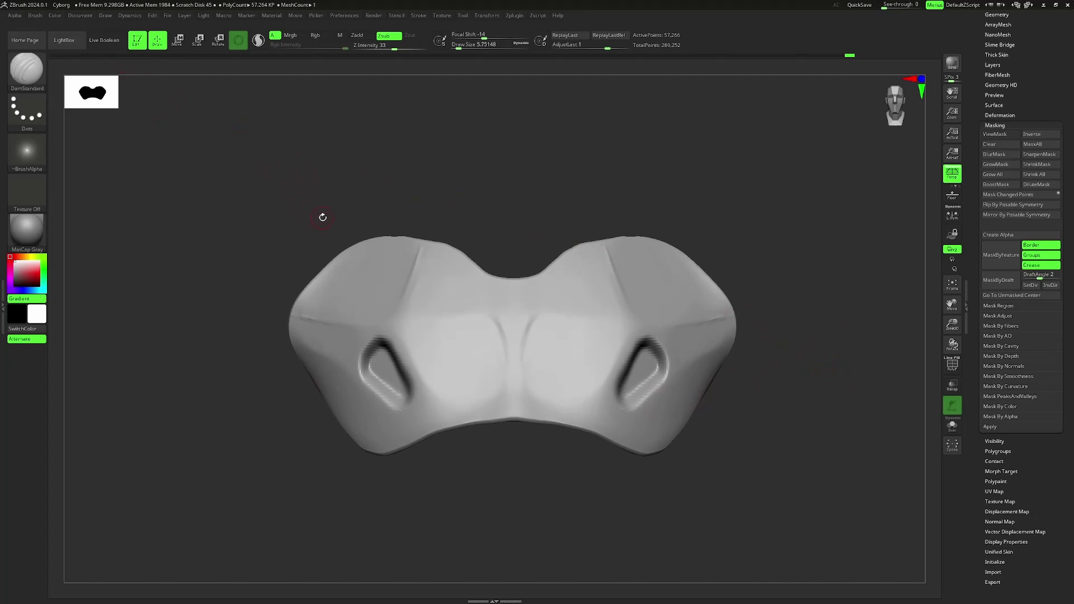
# Load the Orb_Cracks brush from the Orb Brushes folder in LightBox, and undo the test stroke
pyautogui.click(72, 41)
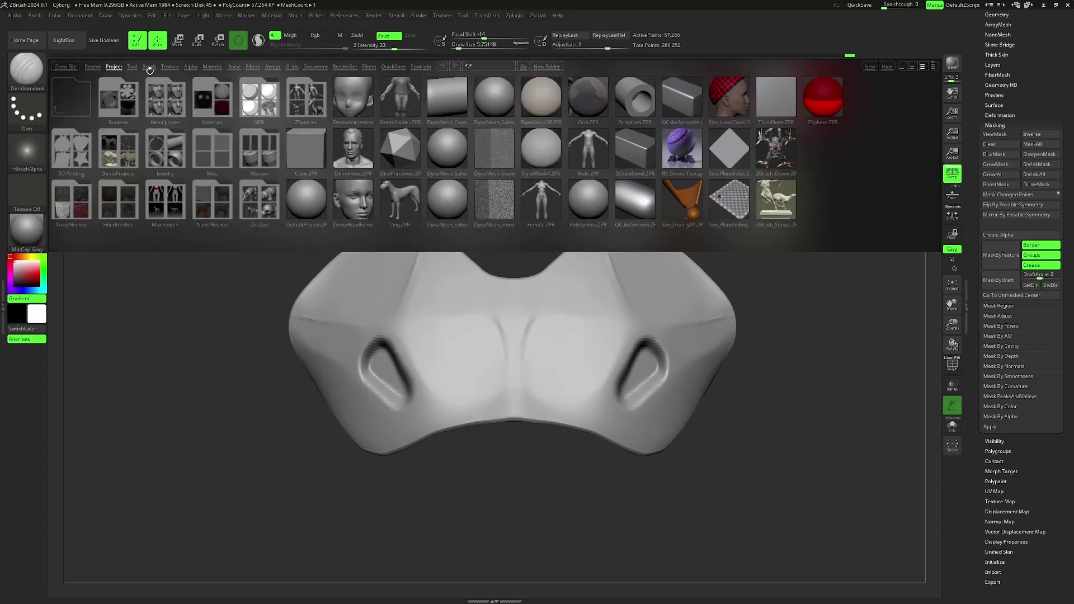
pyautogui.click(169, 67)
pyautogui.click(149, 67)
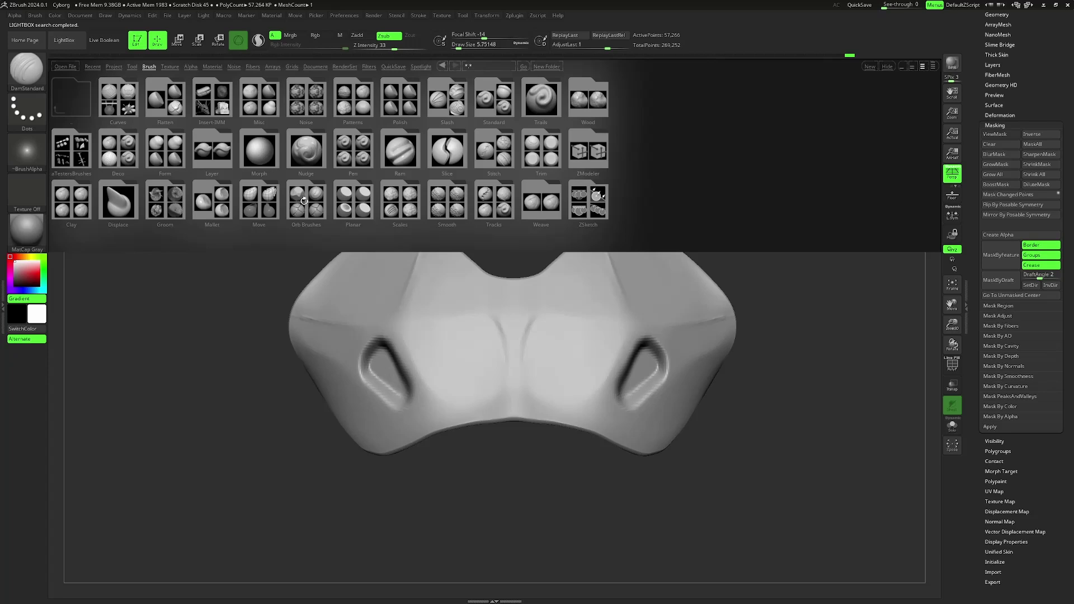
pyautogui.click(304, 200)
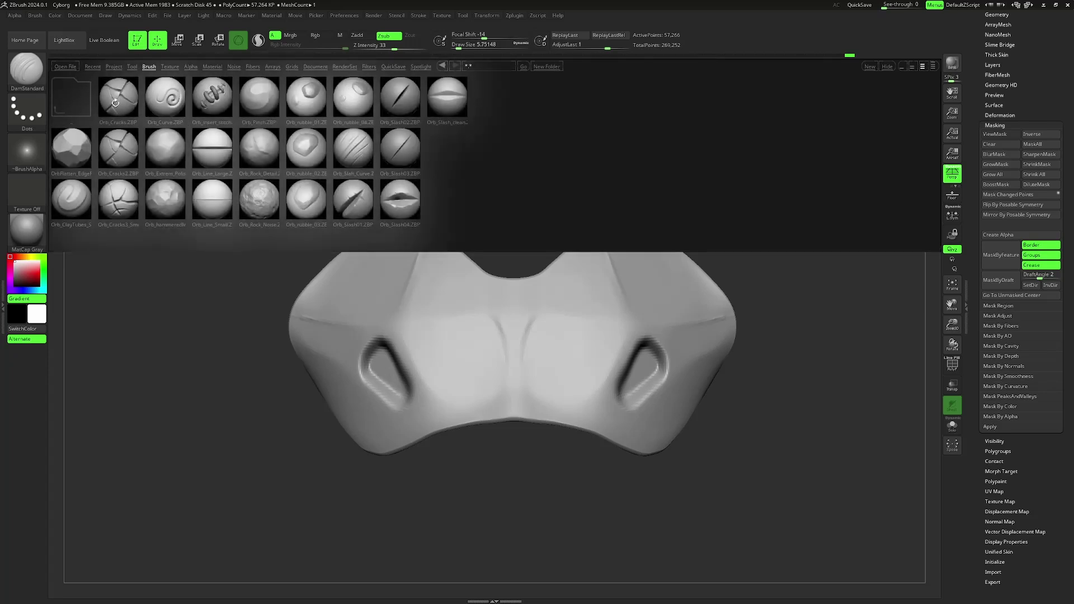
pyautogui.doubleClick(115, 103)
pyautogui.moveTo(563, 201)
pyautogui.keyDown('ctrl'); pyautogui.mouseDown(button='right')
pyautogui.moveTo(569, 237)
pyautogui.moveTo(545, 204)
pyautogui.mouseUp(button='right'); pyautogui.keyUp('ctrl')
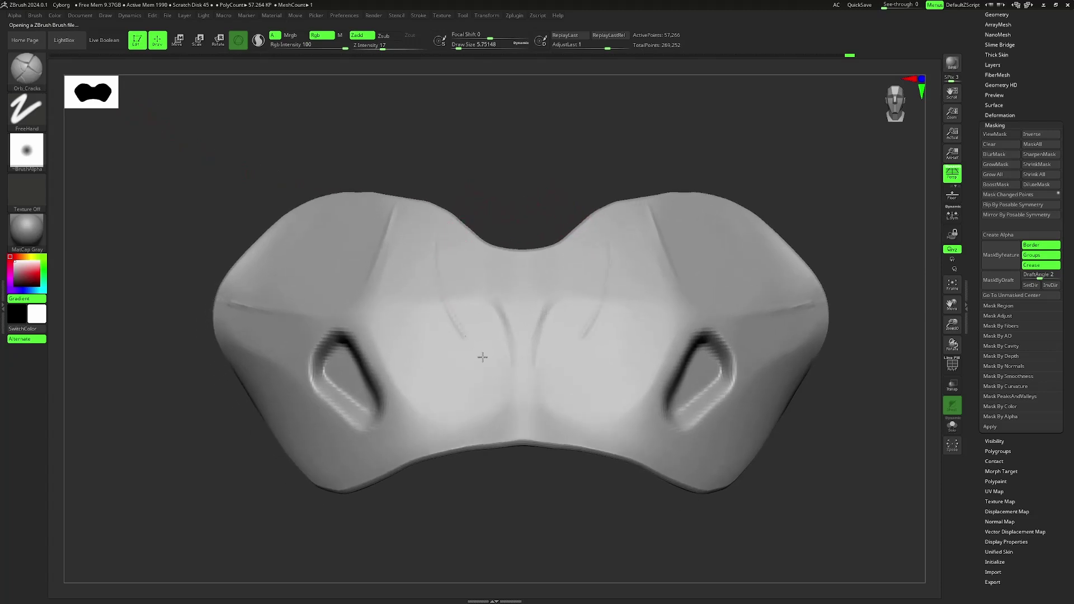
pyautogui.hotkey('ctrl', 'z')
# Test a curved crack stroke on the inner chest planes and subdivide the mesh once
pyautogui.press('s')
pyautogui.moveTo(405, 254)
pyautogui.mouseDown()
pyautogui.moveTo(425, 248)
pyautogui.moveTo(469, 346)
pyautogui.mouseUp()
pyautogui.hotkey('ctrl', 'd')
pyautogui.press('s')
pyautogui.scroll(4, 505, 196)
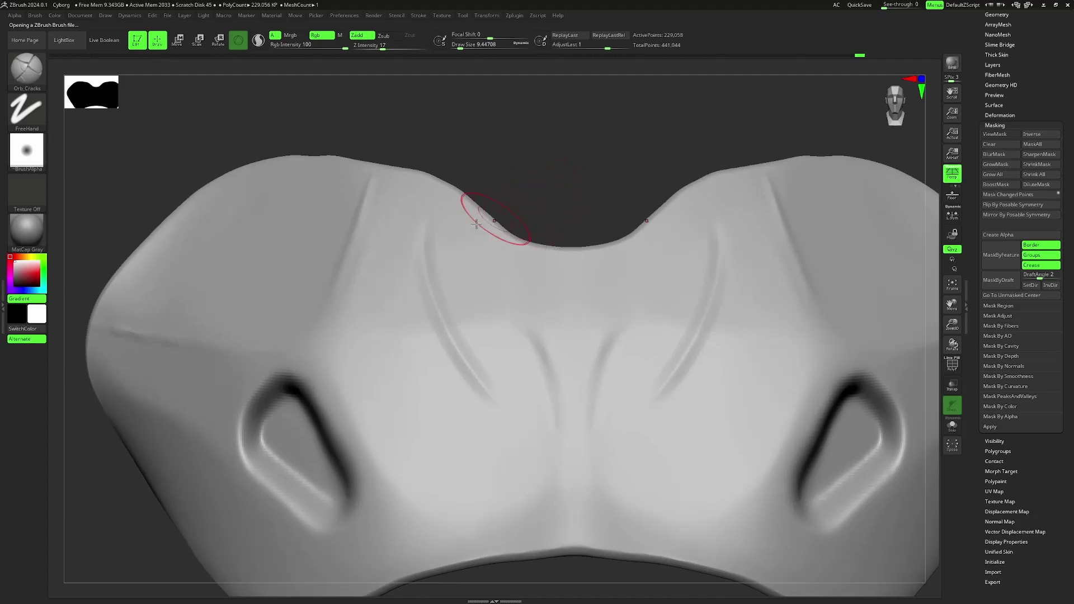
# Undo the curved crack and try further crack lines on the inner chest planes with a draw size of about 8.4
pyautogui.hotkey('ctrl', 'z')
pyautogui.press('s')
pyautogui.press('s')
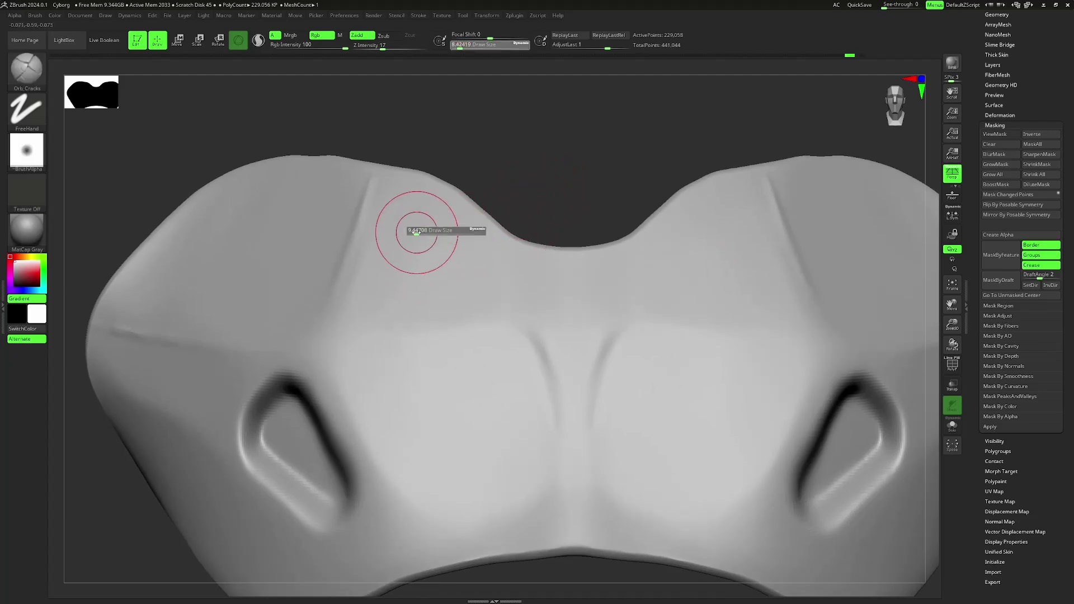
pyautogui.moveTo(425, 246); pyautogui.dragTo(487, 372)
pyautogui.hotkey('ctrl', 'z')
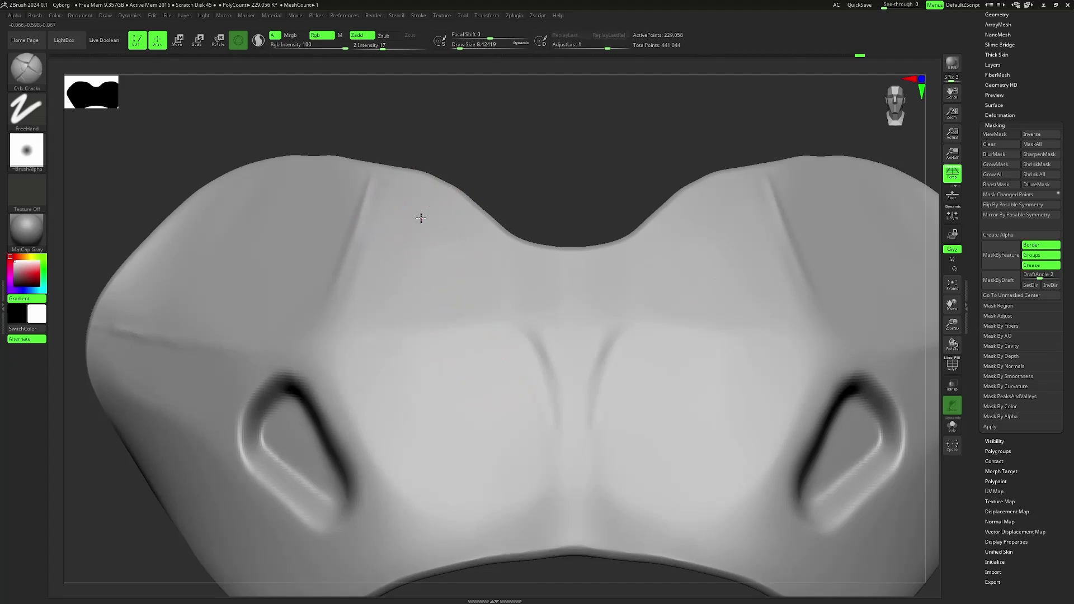
pyautogui.moveTo(424, 234); pyautogui.dragTo(455, 397)
pyautogui.hotkey('ctrl', 'z')
pyautogui.scroll(-4, 614, 149)
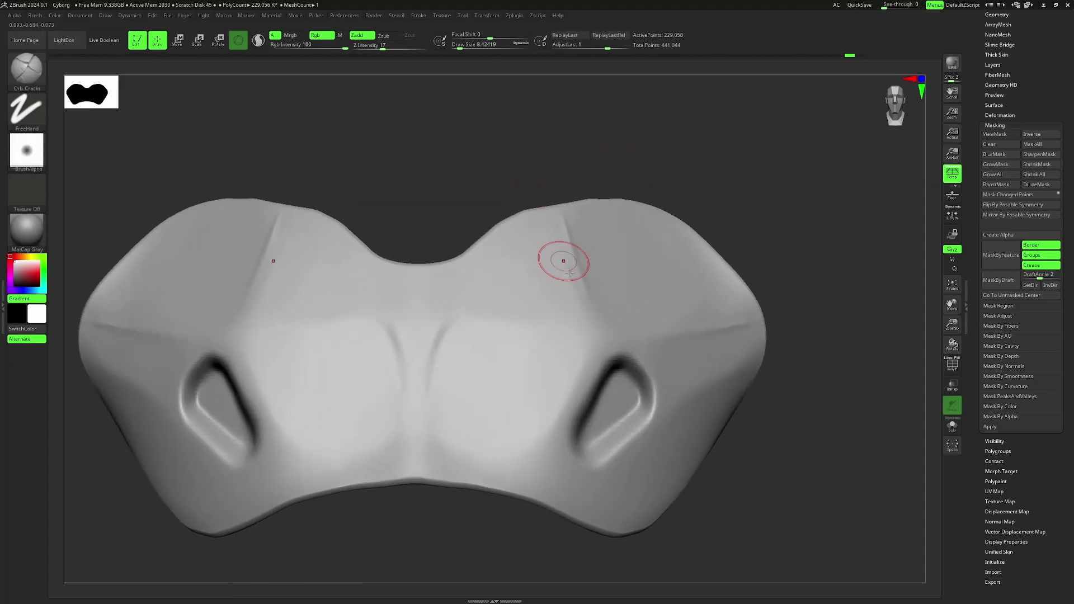
# Try short crack notches at the recess edges with draw sizes of about 3.1 and 6.6, and undo them
pyautogui.press('s')
pyautogui.press('s')
pyautogui.moveTo(616, 363); pyautogui.dragTo(612, 365)
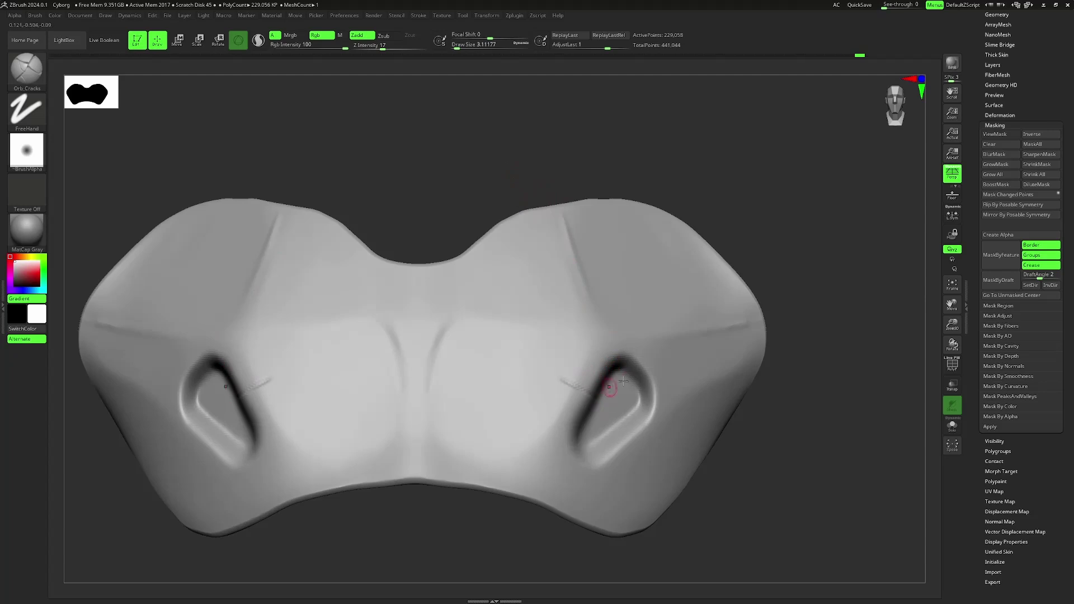
pyautogui.hotkey('ctrl', 'z')
pyautogui.press('s')
pyautogui.moveTo(657, 374); pyautogui.dragTo(651, 378)
pyautogui.press('s')
pyautogui.moveTo(850, 376)
pyautogui.keyDown('ctrl'); pyautogui.mouseDown(button='right')
pyautogui.moveTo(846, 343)
pyautogui.moveTo(835, 375)
pyautogui.mouseUp(button='right'); pyautogui.keyUp('ctrl')
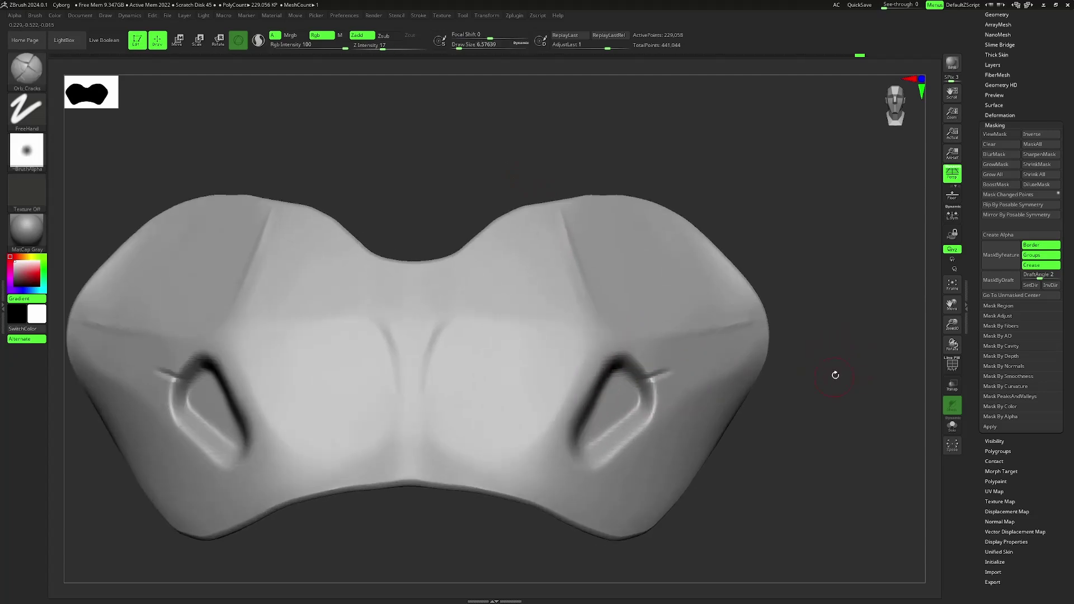
pyautogui.keyDown('alt'); pyautogui.moveTo(826, 415); pyautogui.dragTo(829, 319, button='right'); pyautogui.keyUp('alt')
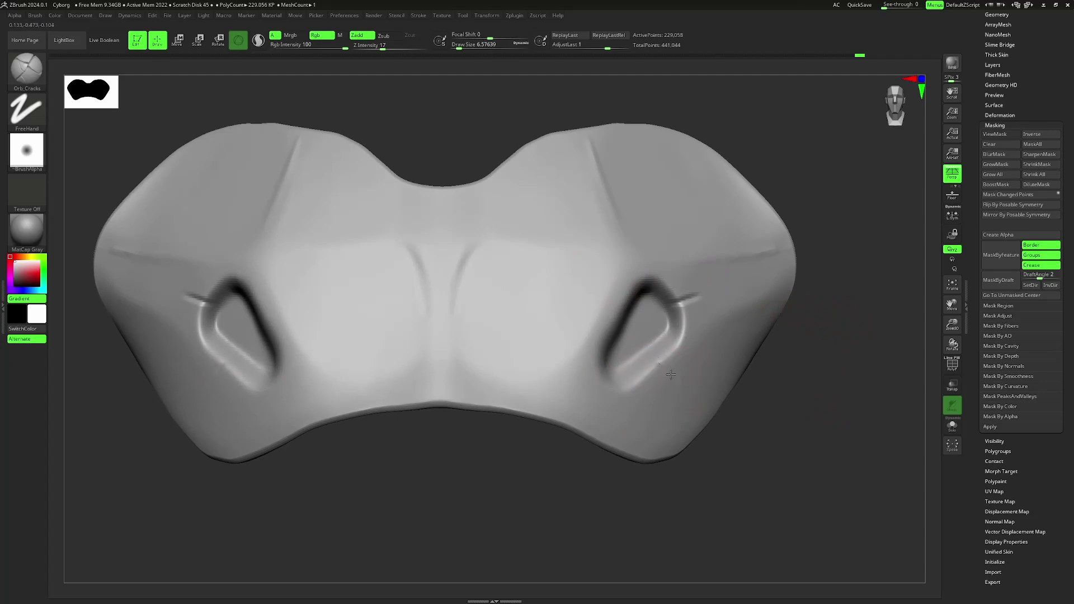
pyautogui.scroll(4, 803, 337)
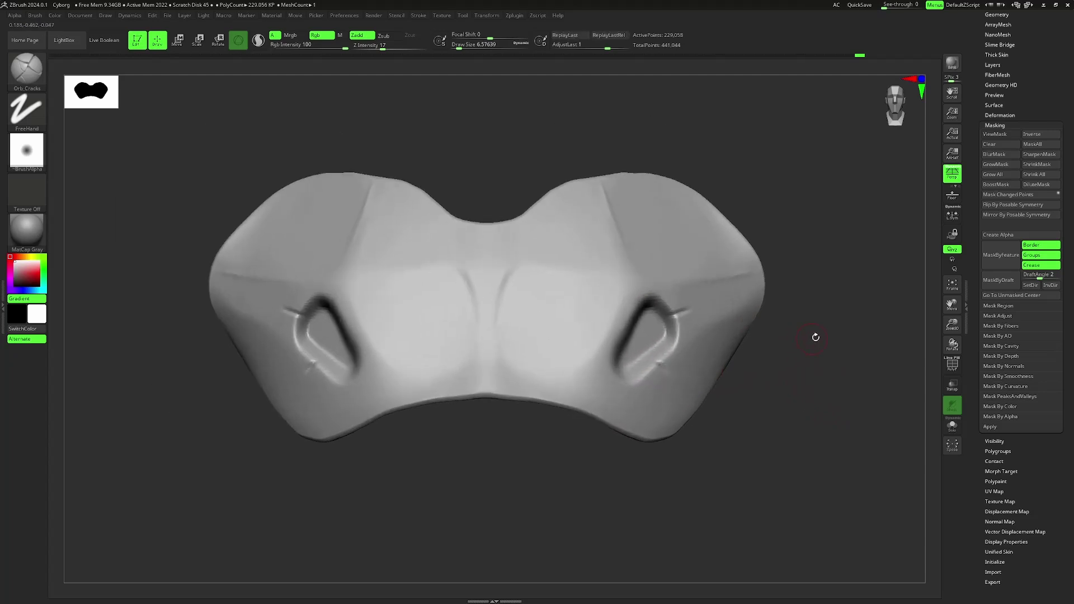
pyautogui.keyDown('alt'); pyautogui.moveTo(826, 357); pyautogui.dragTo(840, 367); pyautogui.keyUp('alt')
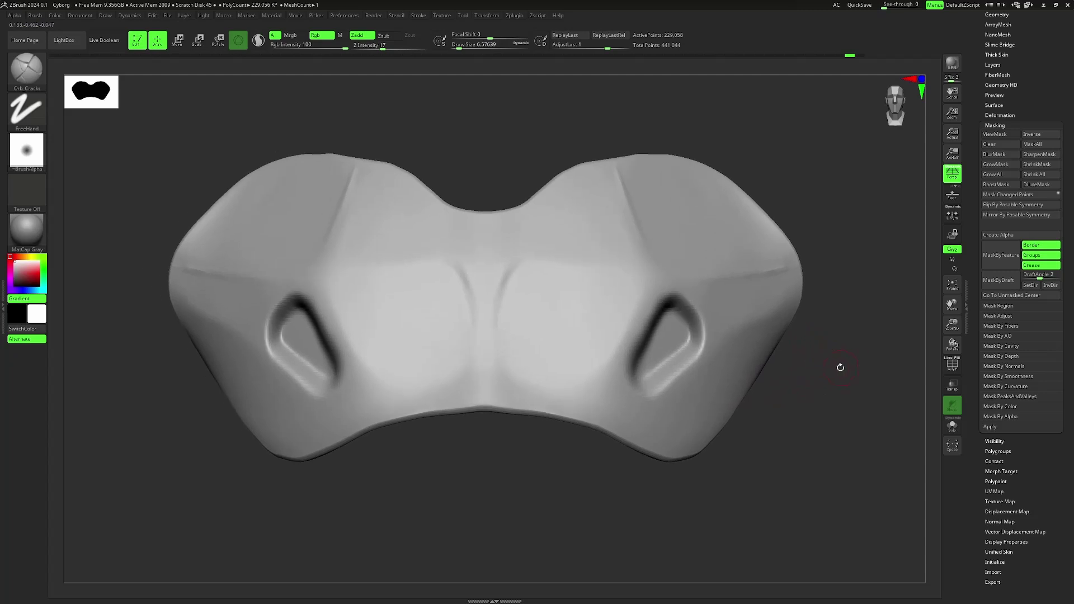
pyautogui.scroll(5, 998, 157)
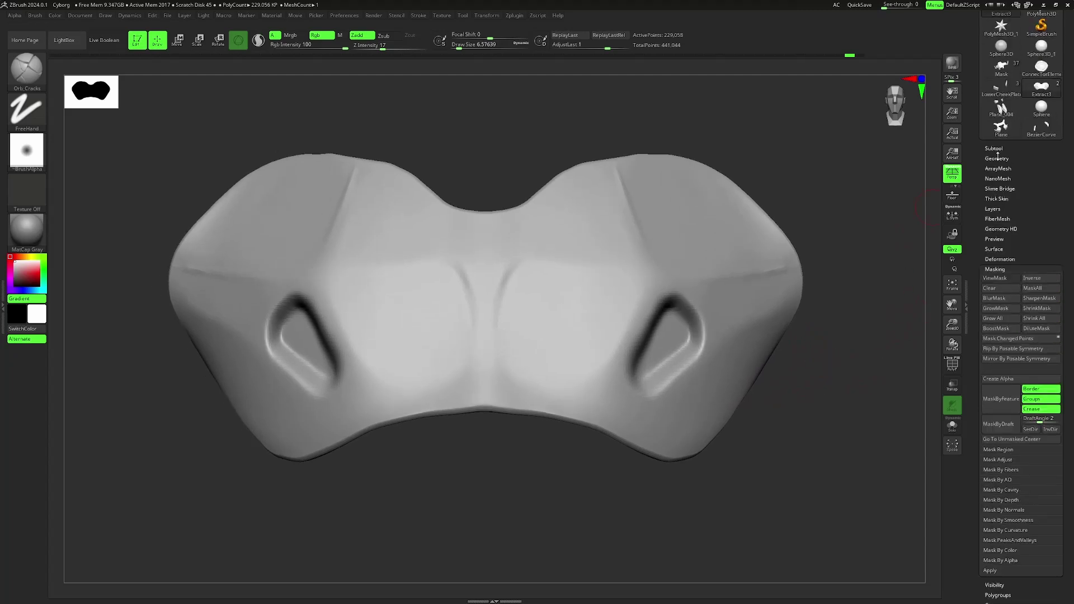
# Switch from the chest plate to the full cyborg model, the Mask tool, and frame the whole figure
pyautogui.click(996, 147)
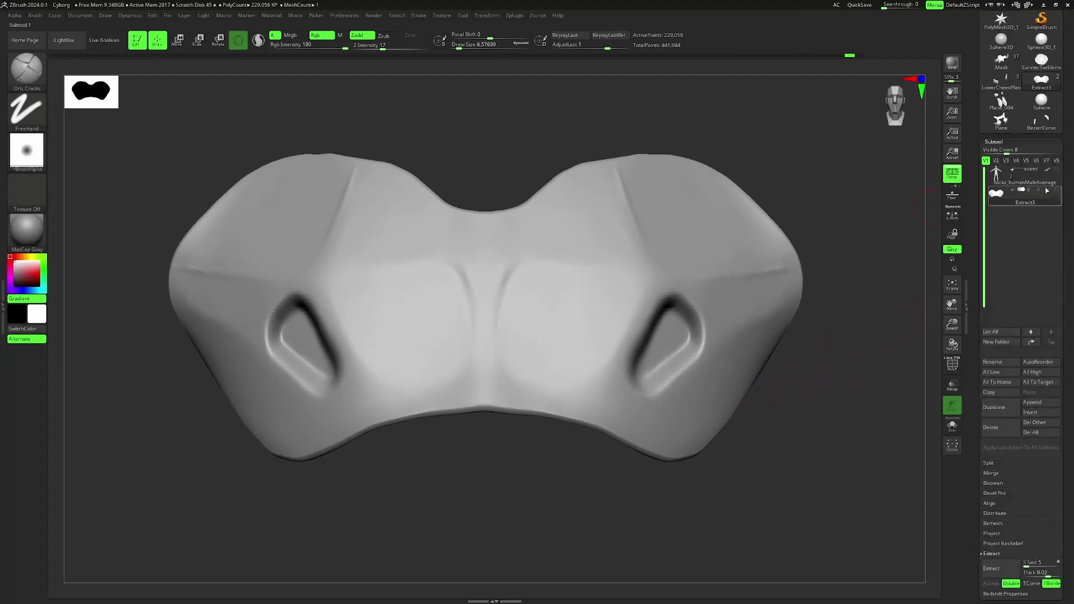
pyautogui.scroll(2, 1021, 129)
pyautogui.click(1002, 111)
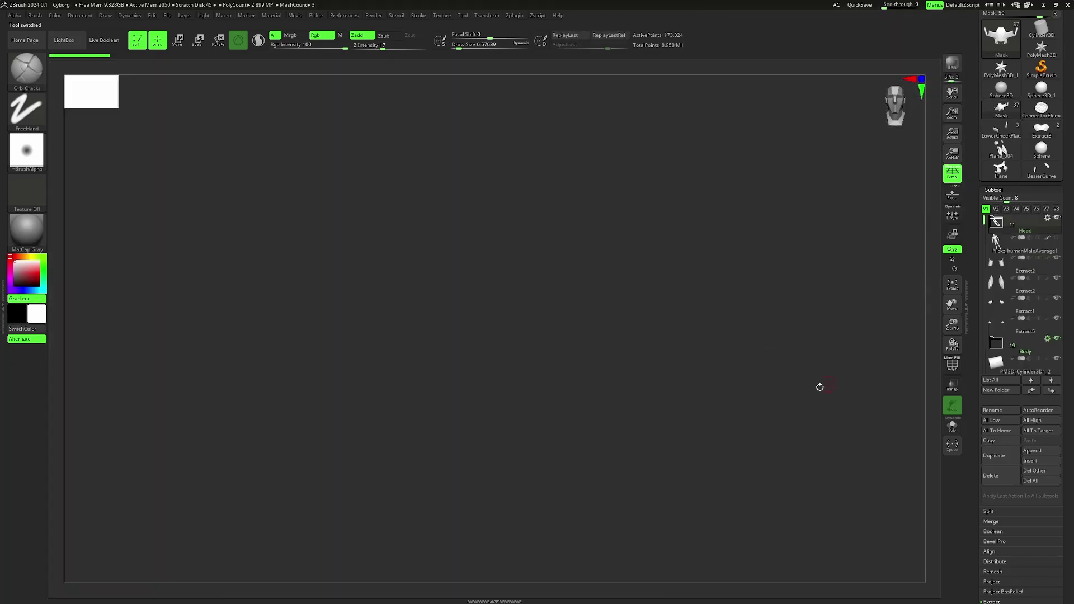
pyautogui.keyDown('alt'); pyautogui.moveTo(806, 442); pyautogui.dragTo(546, 168); pyautogui.keyUp('alt')
pyautogui.keyDown('alt'); pyautogui.moveTo(714, 252); pyautogui.dragTo(739, 271); pyautogui.keyUp('alt')
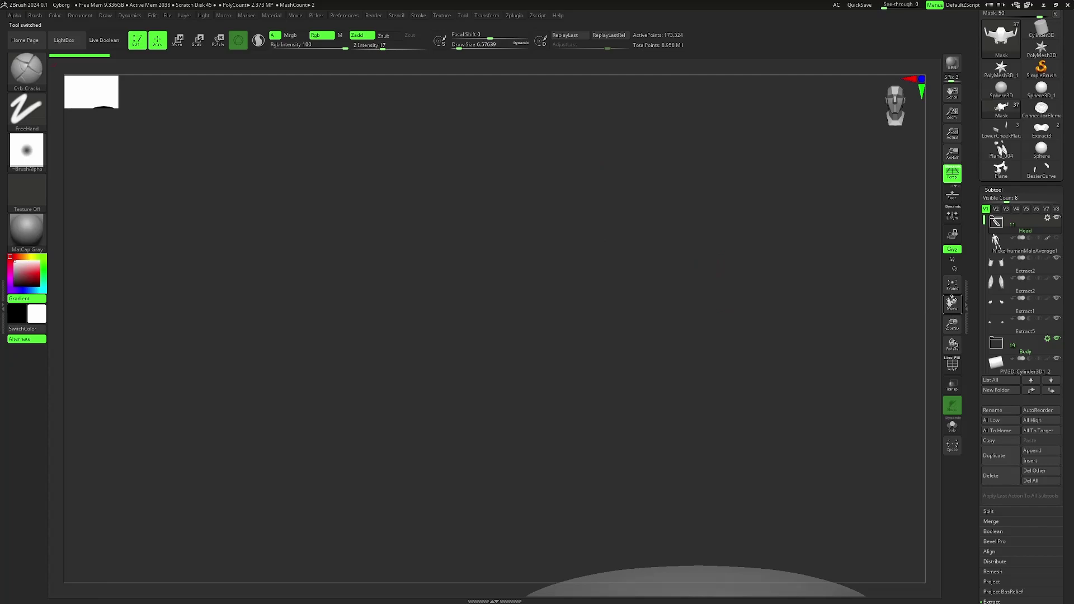
pyautogui.click(953, 285)
pyautogui.moveTo(791, 316)
pyautogui.mouseDown()
pyautogui.moveTo(736, 291)
pyautogui.moveTo(741, 321)
pyautogui.moveTo(752, 321)
pyautogui.moveTo(739, 327)
pyautogui.mouseUp()
# Preview the cyborg with the Chrome A material, and apply the Metal 01 material instead
pyautogui.click(26, 230)
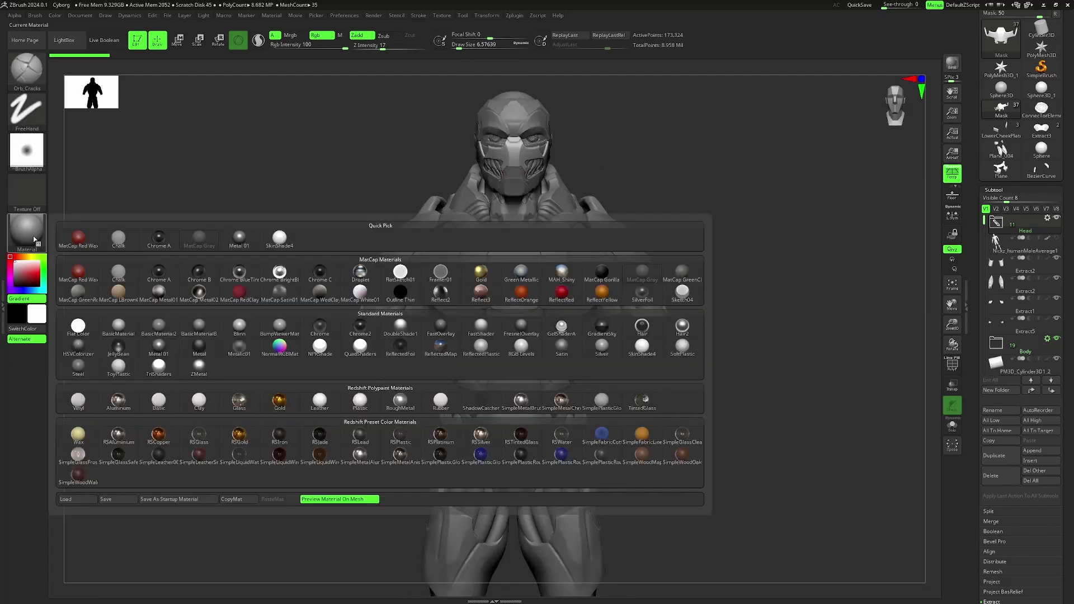
pyautogui.click(188, 244)
pyautogui.click(27, 229)
pyautogui.click(159, 240)
pyautogui.moveTo(165, 238)
pyautogui.mouseDown()
pyautogui.moveTo(222, 242)
pyautogui.moveTo(152, 243)
pyautogui.mouseUp()
pyautogui.click(33, 234)
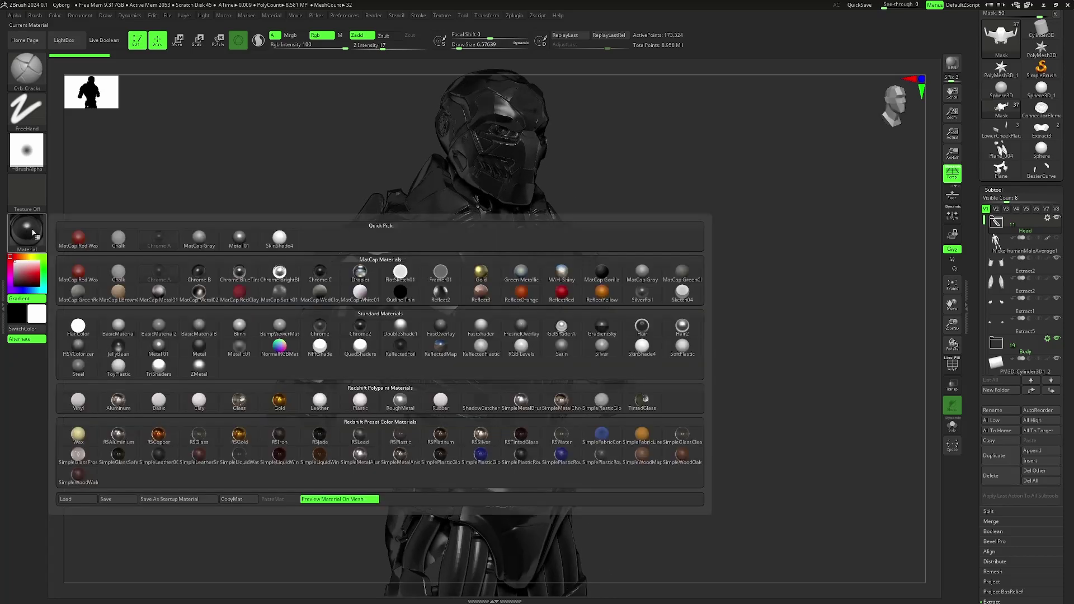
pyautogui.click(226, 244)
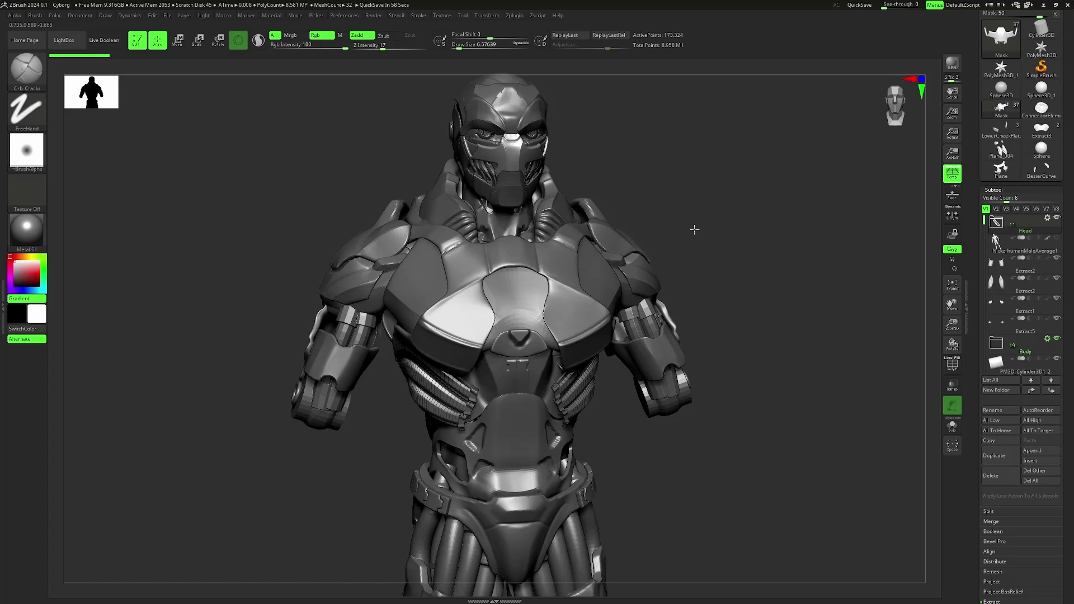
# Compare the cyborg's armour in MatCap Gray against the metal look, and set the material back to Metal 01
pyautogui.moveTo(694, 229); pyautogui.dragTo(774, 272)
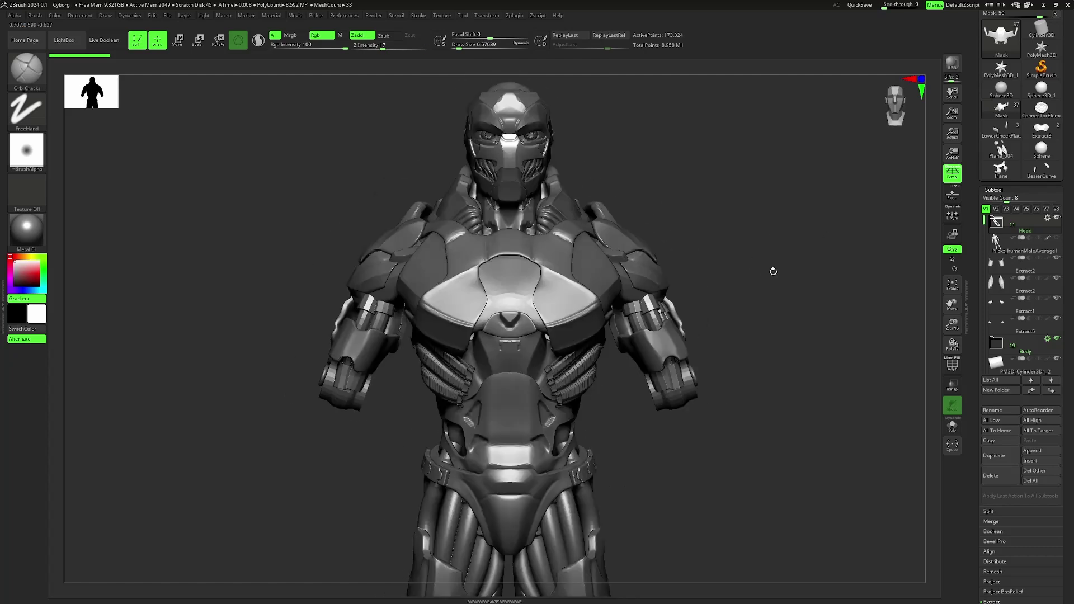
pyautogui.click(40, 239)
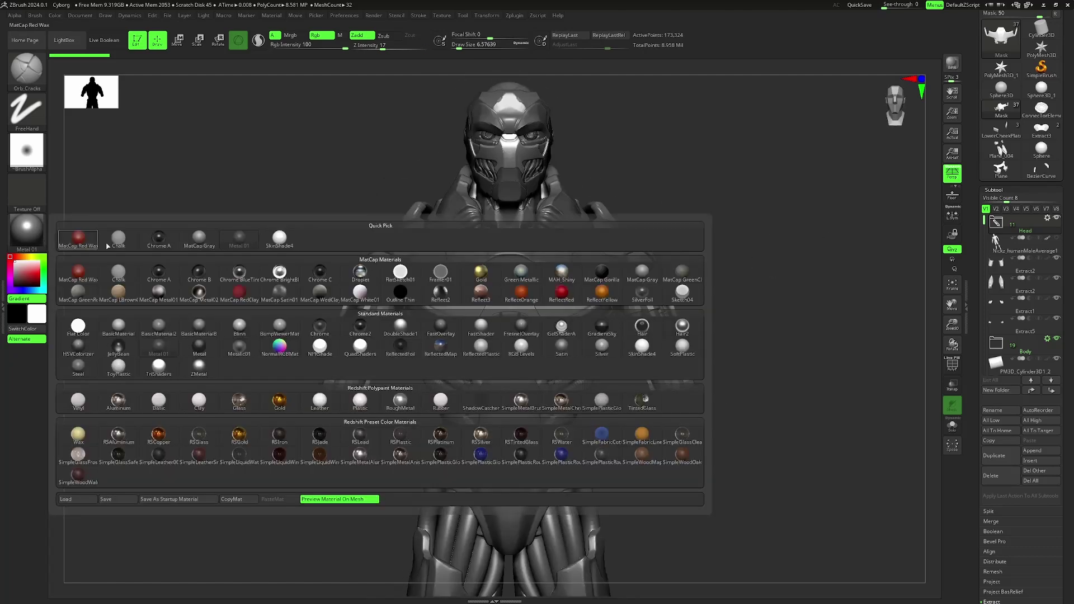
pyautogui.click(199, 240)
pyautogui.moveTo(233, 230); pyautogui.dragTo(672, 276)
pyautogui.click(27, 230)
pyautogui.click(239, 240)
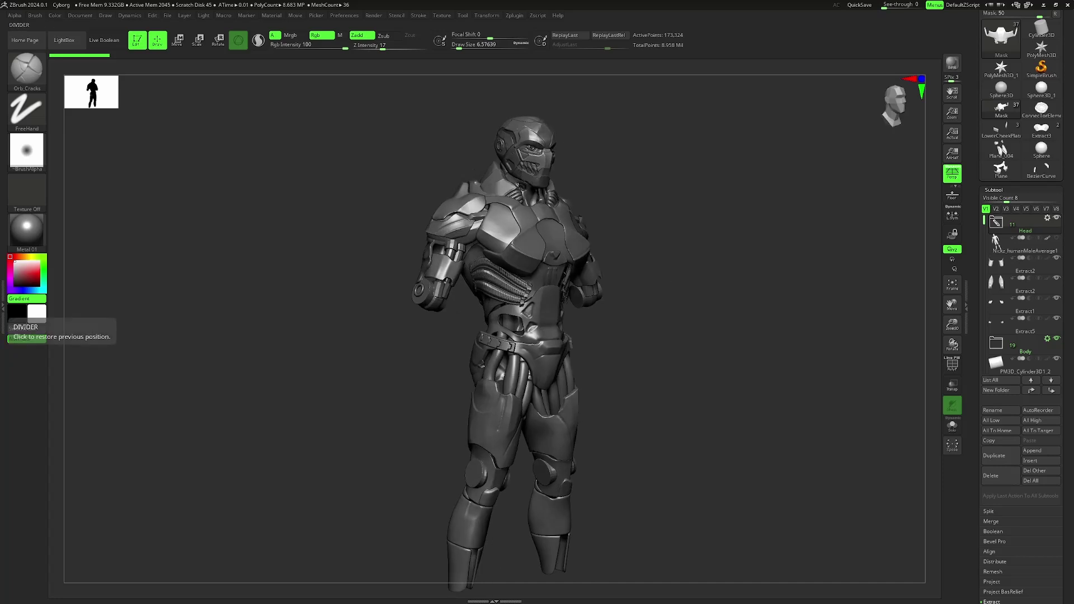